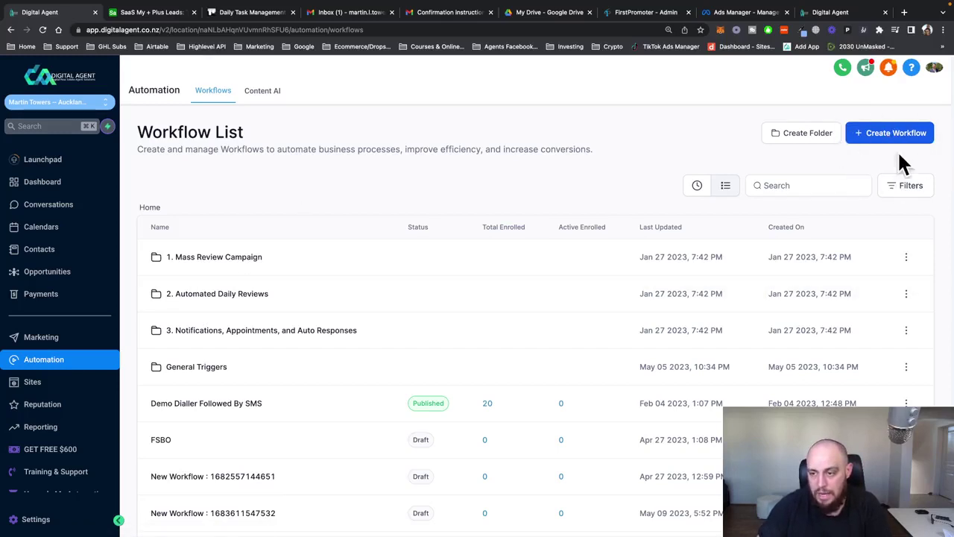
# Create a new workflow from scratch and name it "Sellers - Expireds"
pyautogui.click(889, 142)
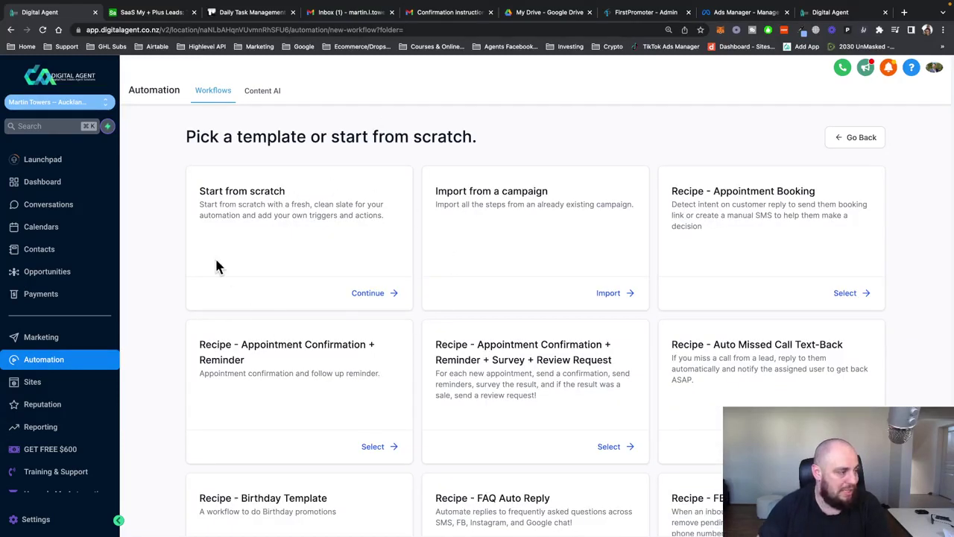
pyautogui.click(377, 293)
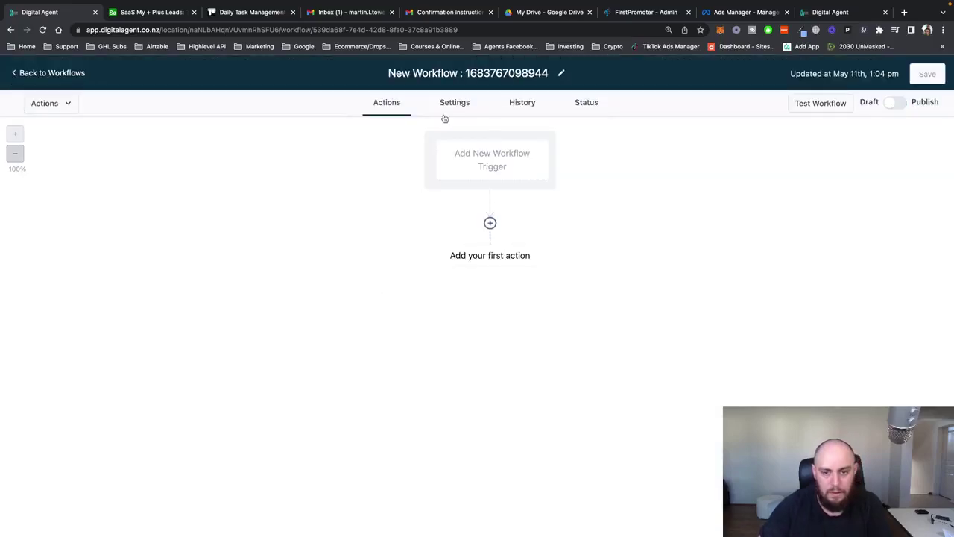
pyautogui.click(458, 74)
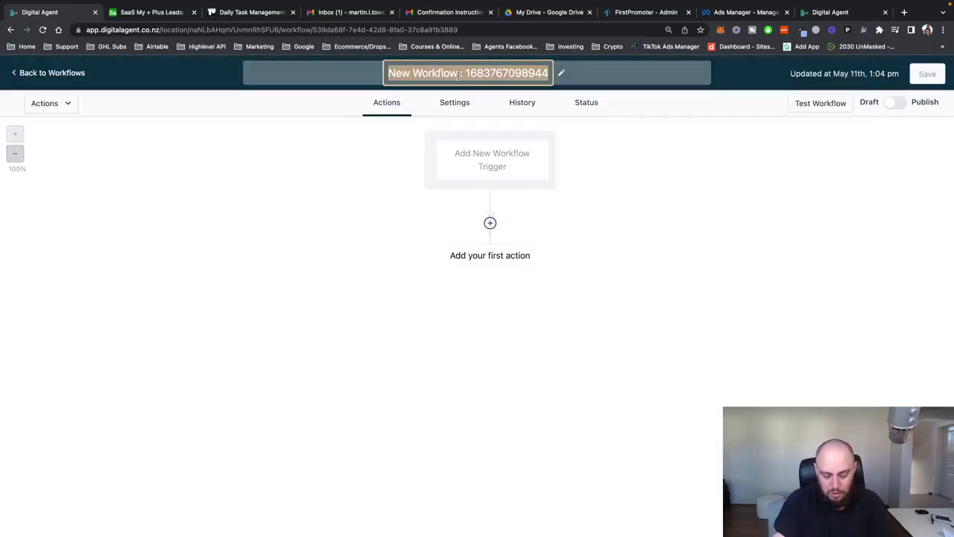
pyautogui.write('Sellers -')
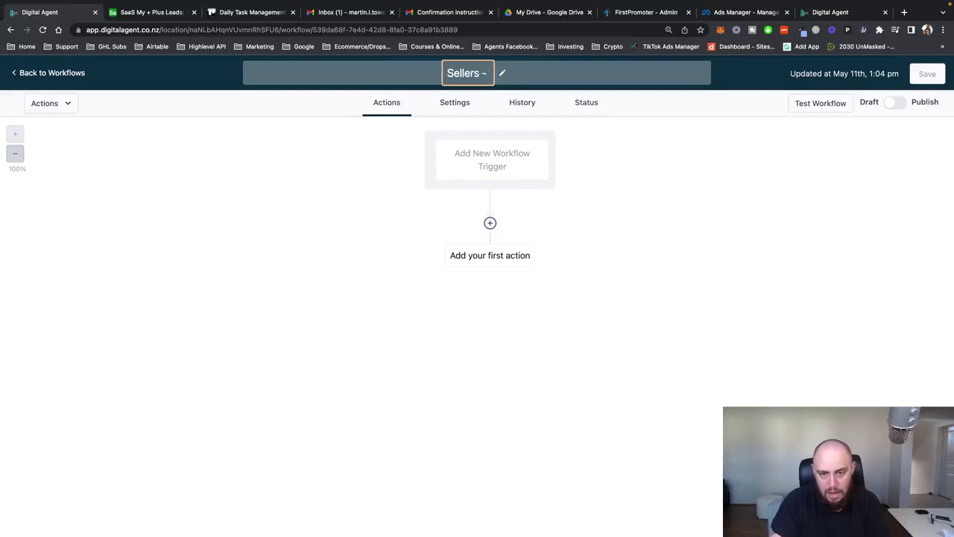
pyautogui.write(' Expireds')
pyautogui.press('Return')
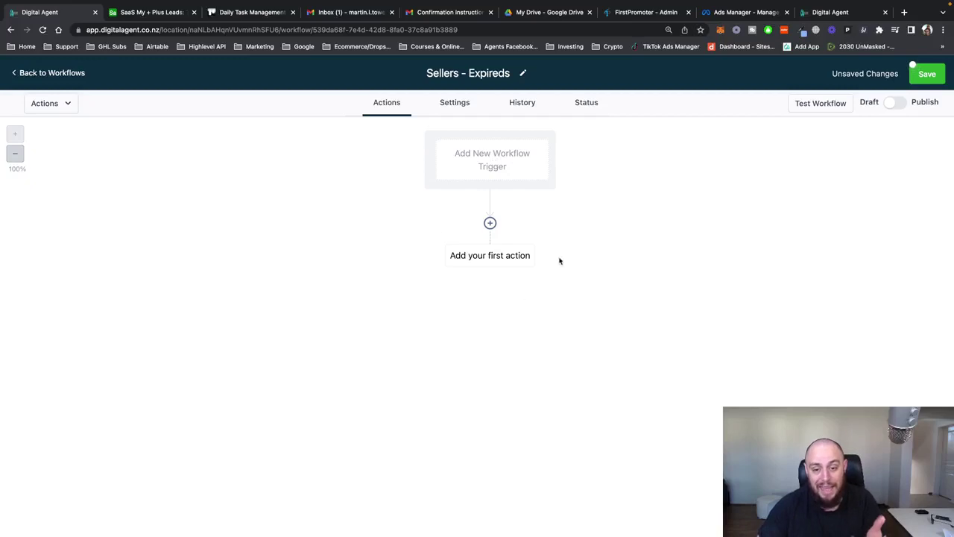
# Add a Contact Created trigger to the workflow and name it "Expired Contact"
pyautogui.click(487, 157)
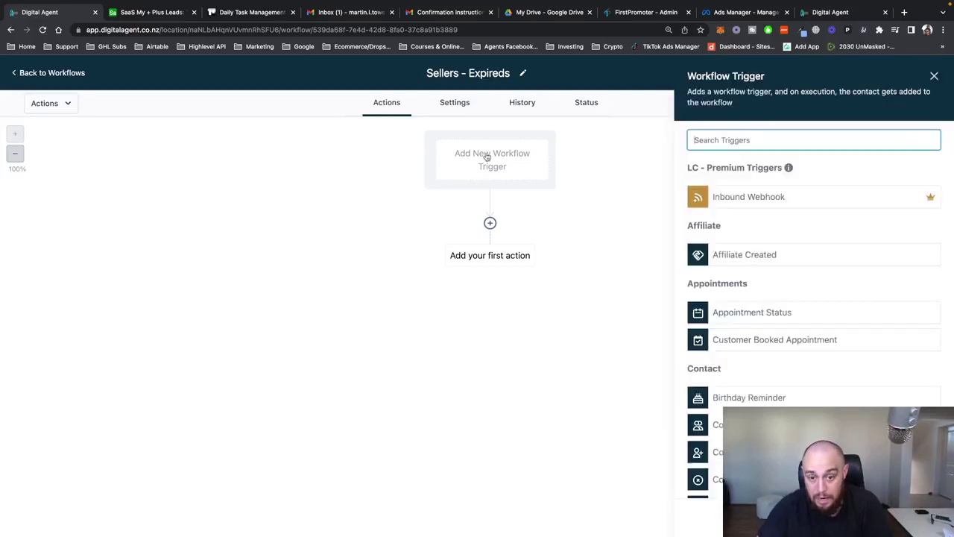
pyautogui.click(737, 140)
pyautogui.write('conta')
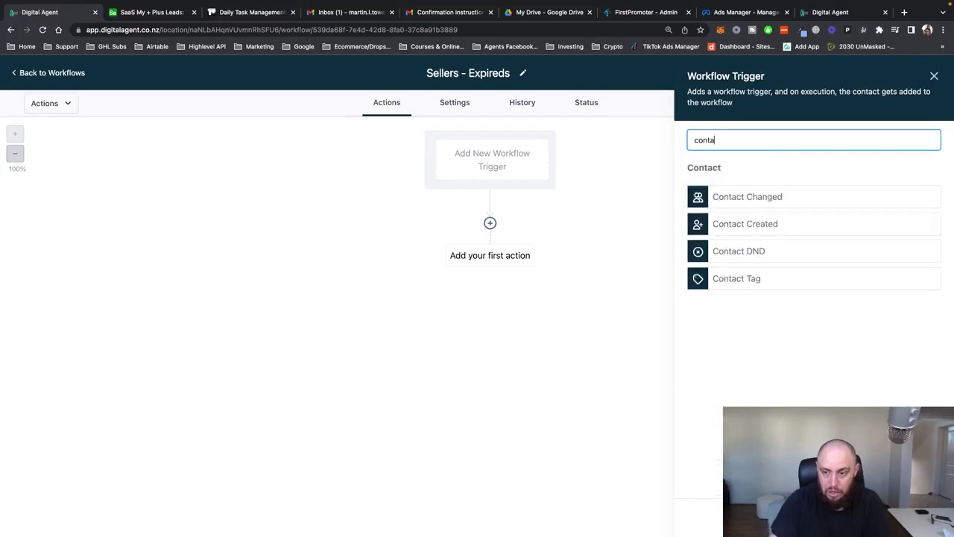
pyautogui.click(746, 226)
pyautogui.click(664, 210)
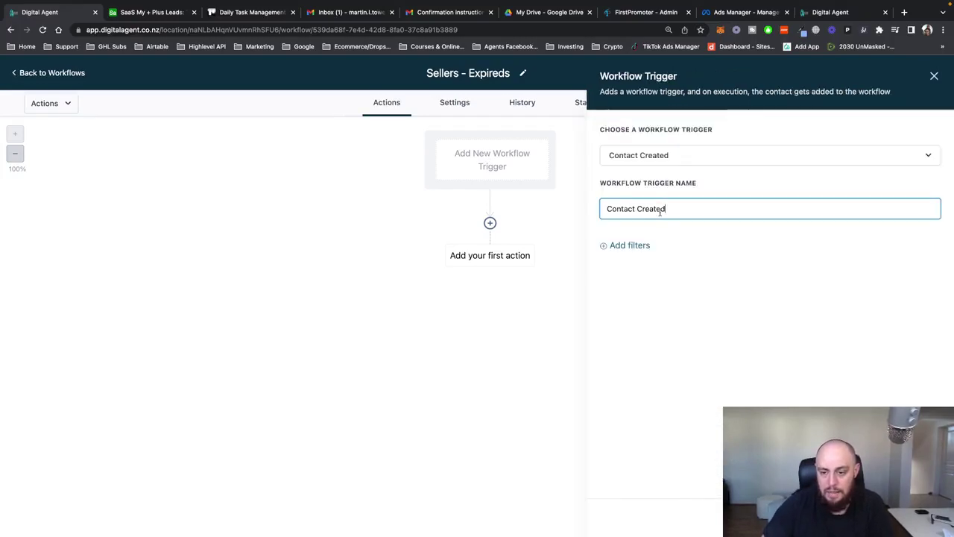
pyautogui.moveTo(665, 210); pyautogui.dragTo(610, 210)
pyautogui.write('Expired Contact')
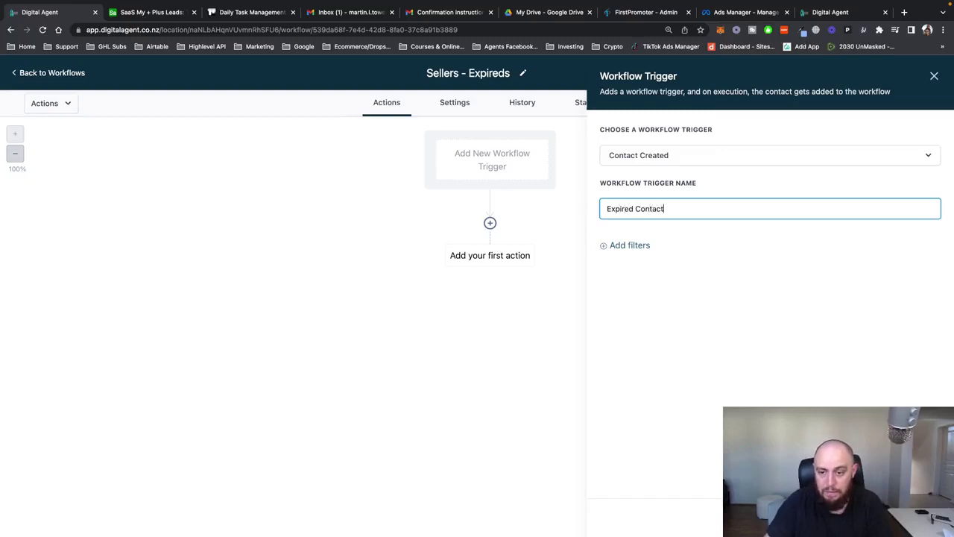
pyautogui.click(695, 246)
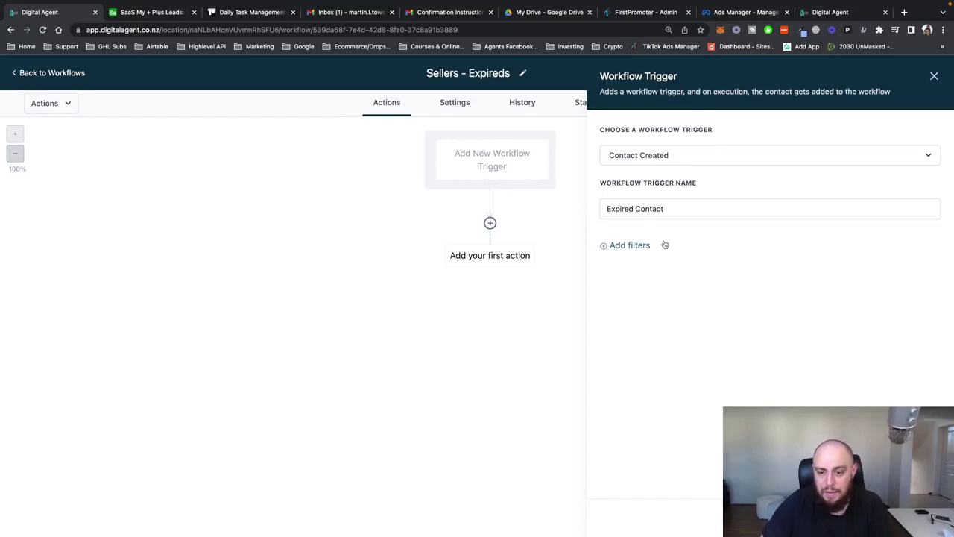
# Filter the trigger to contacts that have the tag "expired" and save the trigger
pyautogui.click(605, 245)
pyautogui.click(634, 261)
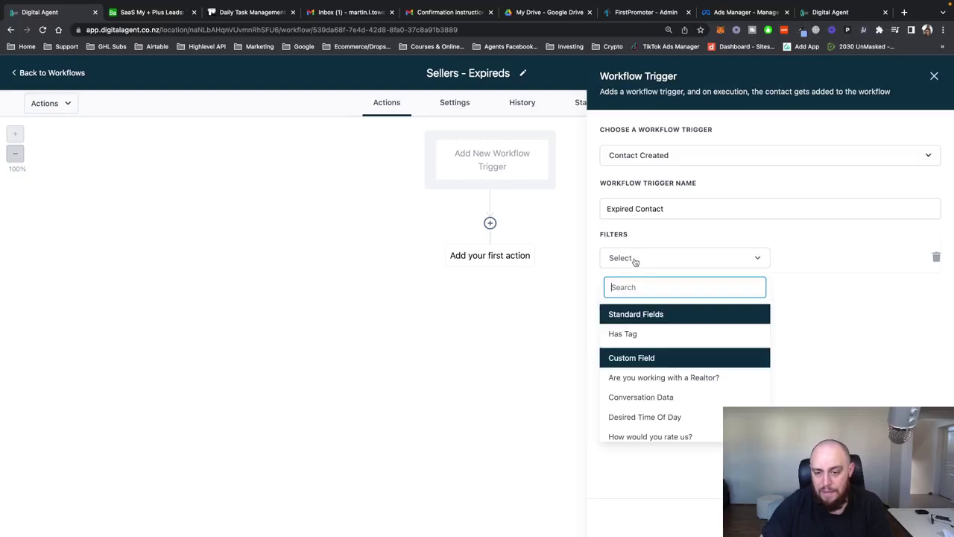
pyautogui.click(622, 334)
pyautogui.click(802, 263)
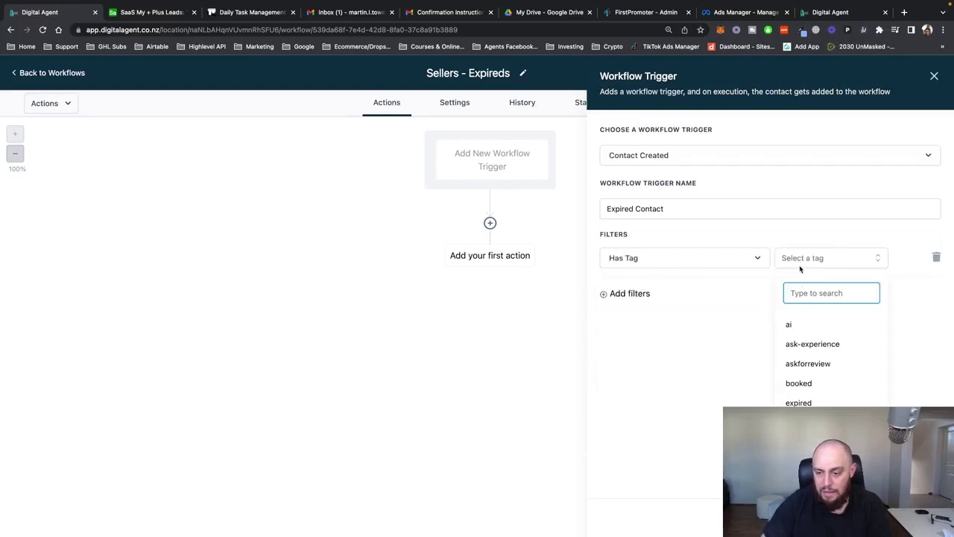
pyautogui.click(797, 258)
pyautogui.click(800, 261)
pyautogui.write('ex')
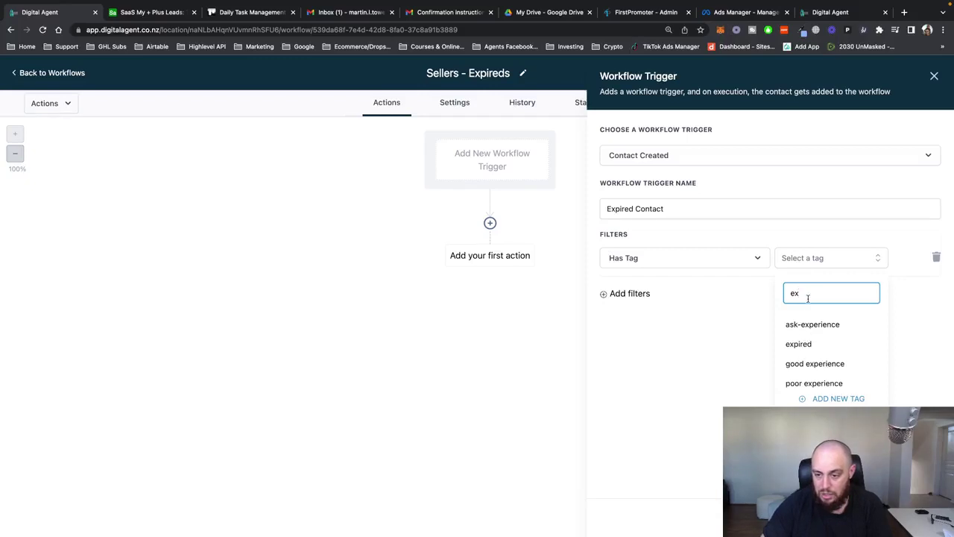
pyautogui.click(799, 344)
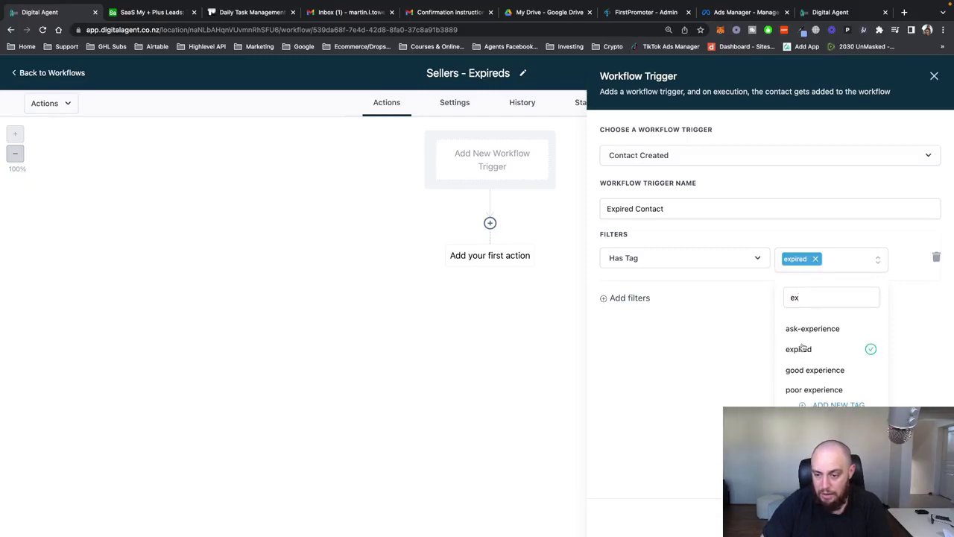
pyautogui.click(707, 247)
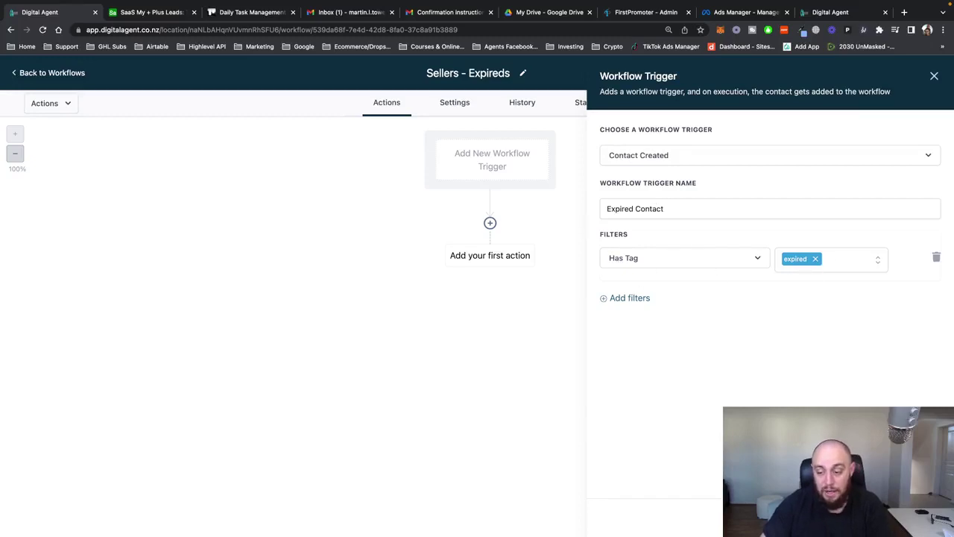
pyautogui.click(913, 515)
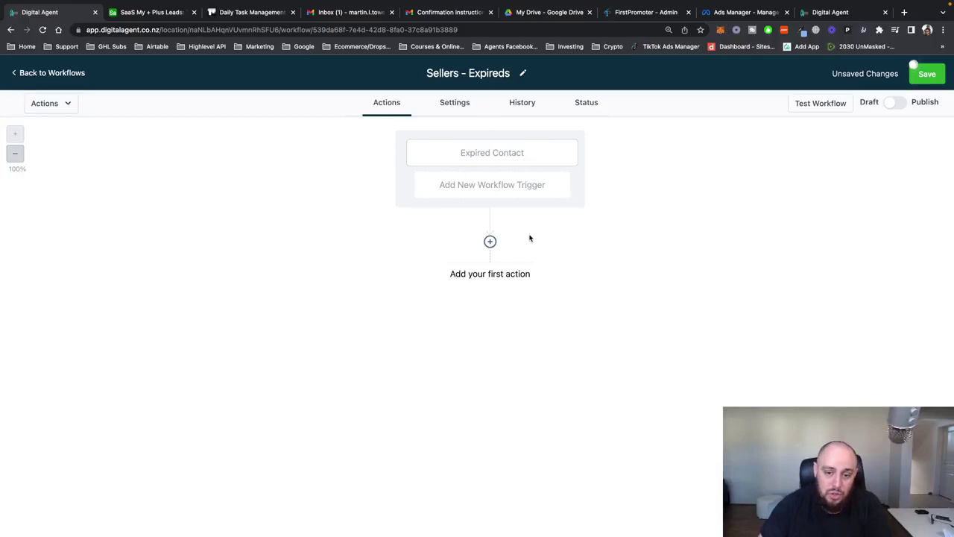
# Add an Assign To User action as the workflow's first action, select the available user and save it
pyautogui.click(497, 275)
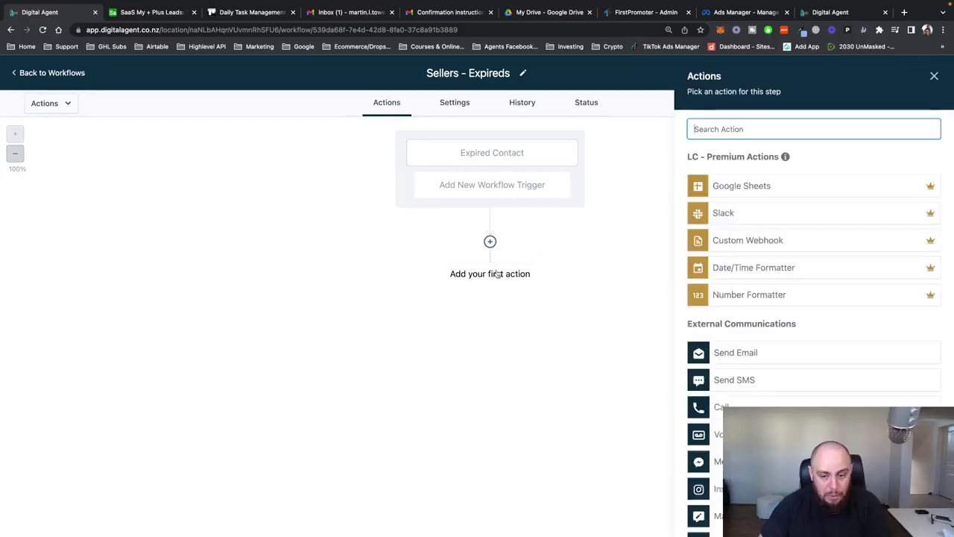
pyautogui.click(934, 76)
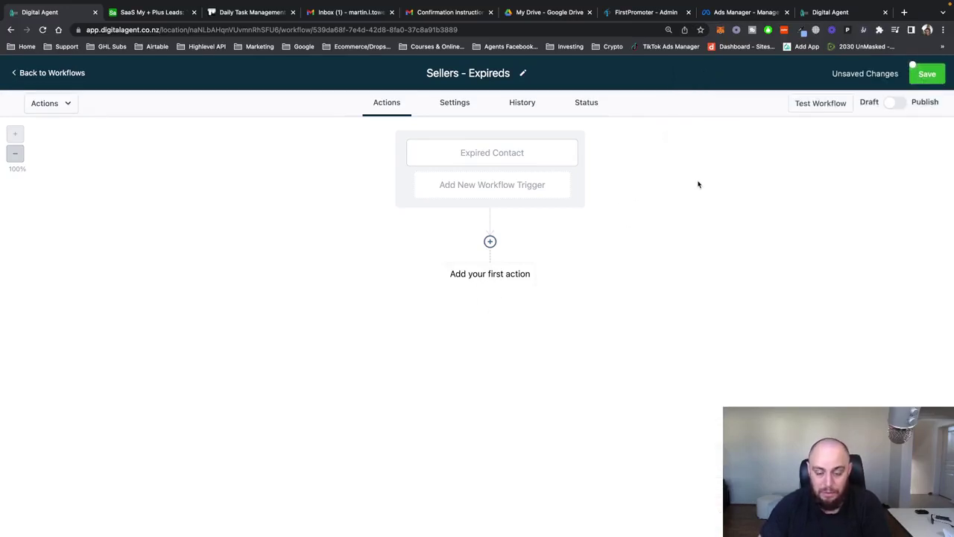
pyautogui.click(494, 274)
pyautogui.write('ass')
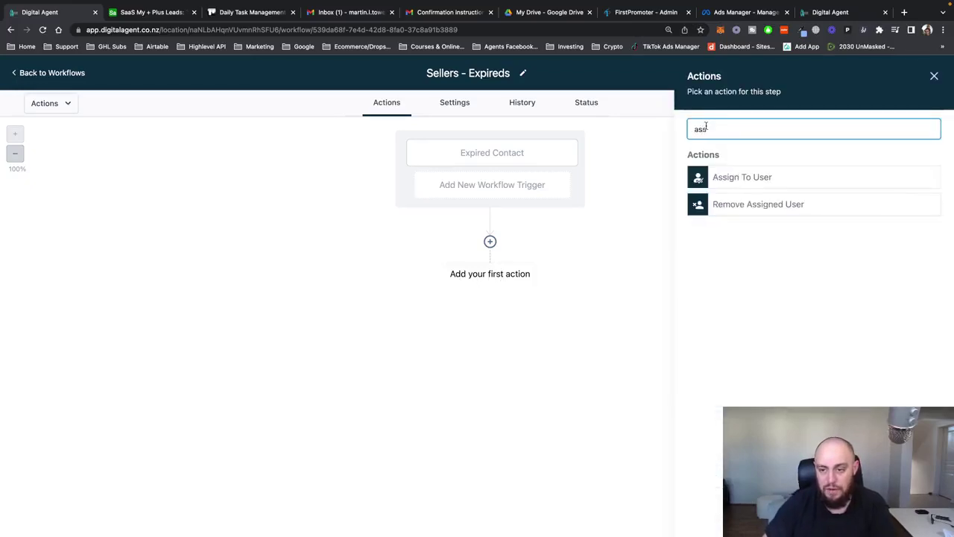
pyautogui.click(751, 182)
pyautogui.click(743, 215)
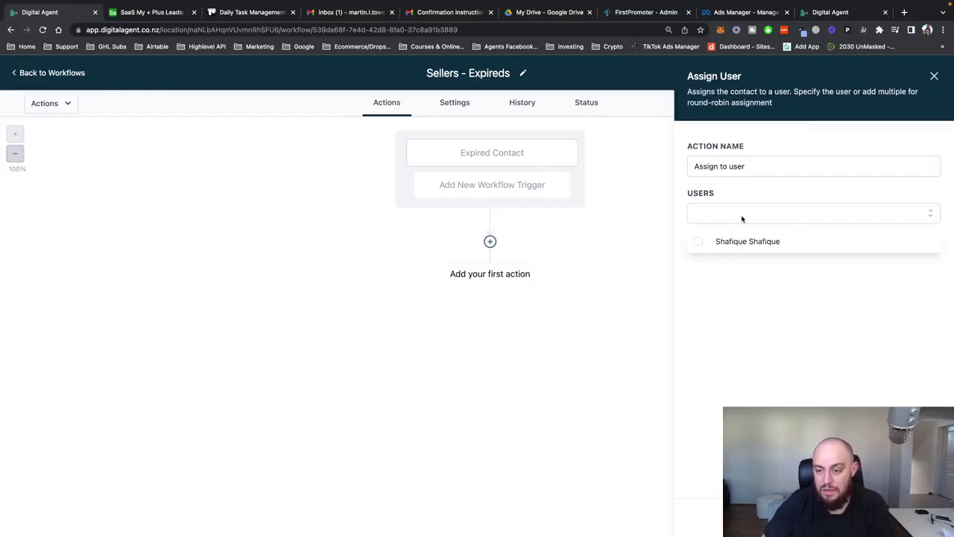
pyautogui.click(710, 246)
pyautogui.click(751, 288)
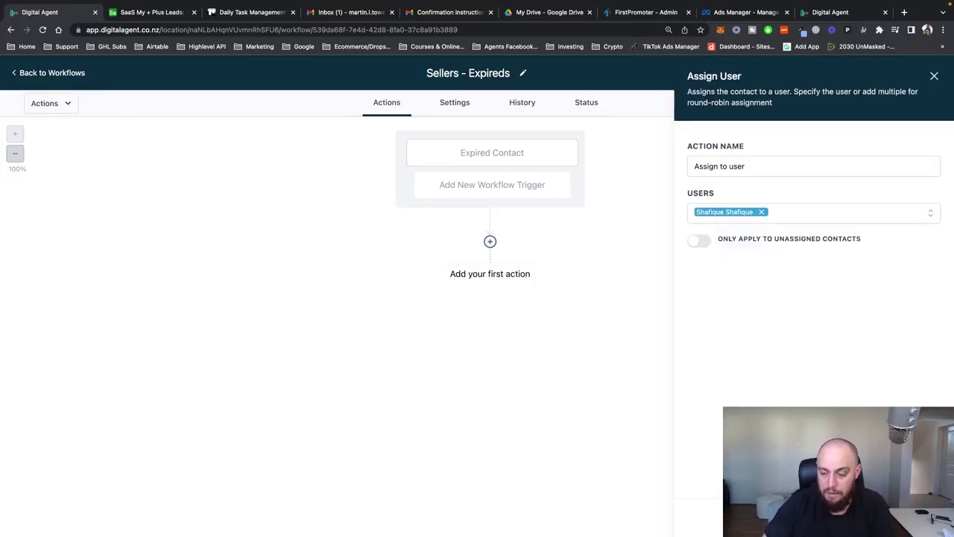
pyautogui.click(907, 518)
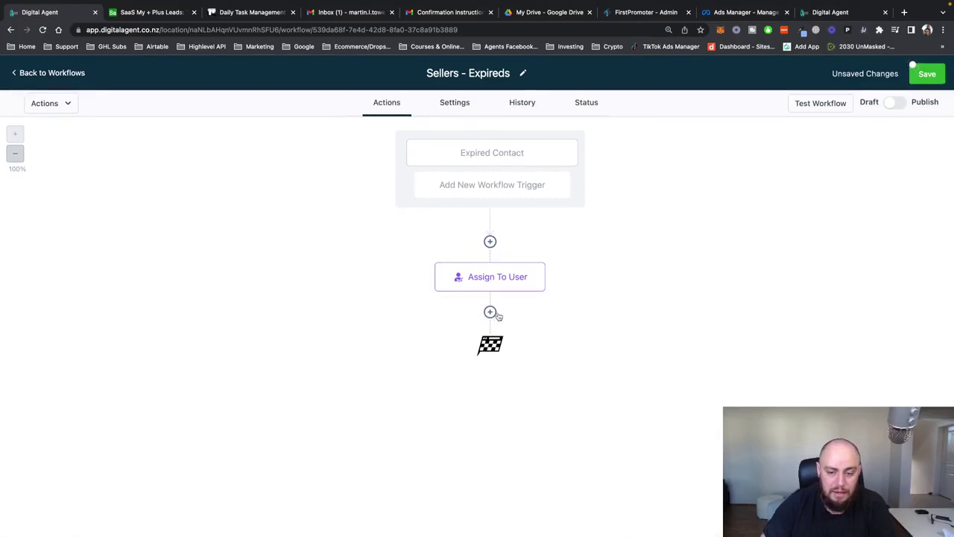
# Add a Send SMS action after the Assign To User action
pyautogui.click(490, 313)
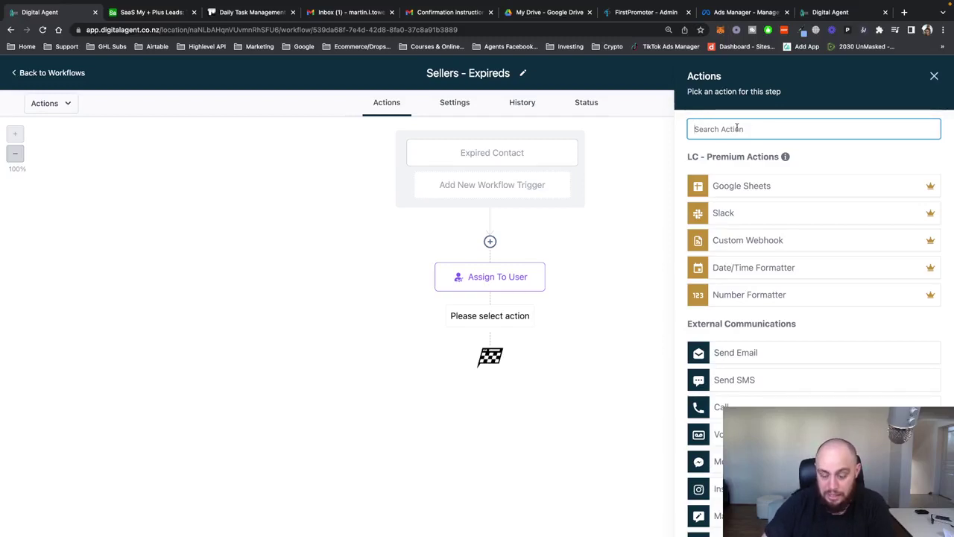
pyautogui.write('smss')
pyautogui.press('BackSpace')
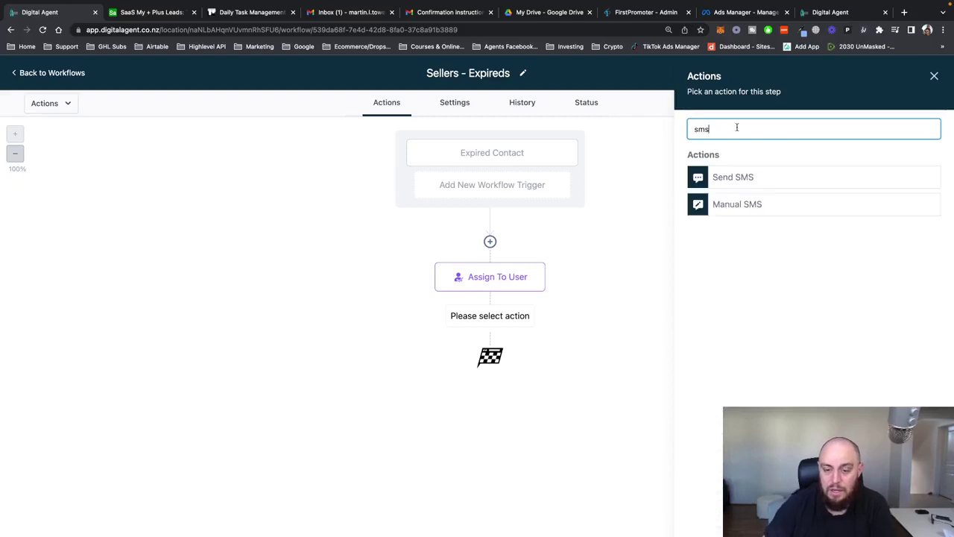
pyautogui.click(735, 179)
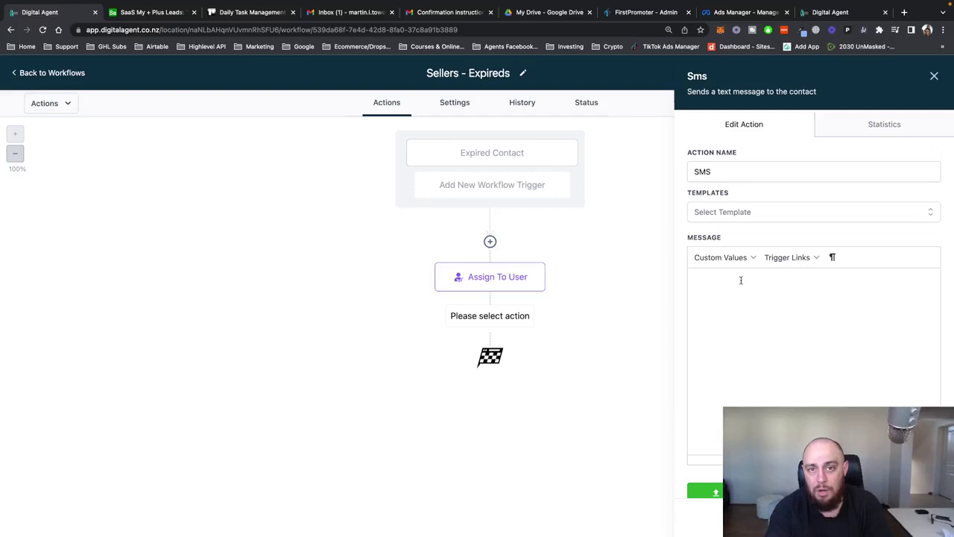
# Write the SMS message "Hi is this {{contact.name}}?" using the contact's name custom value, and save the action
pyautogui.click(741, 280)
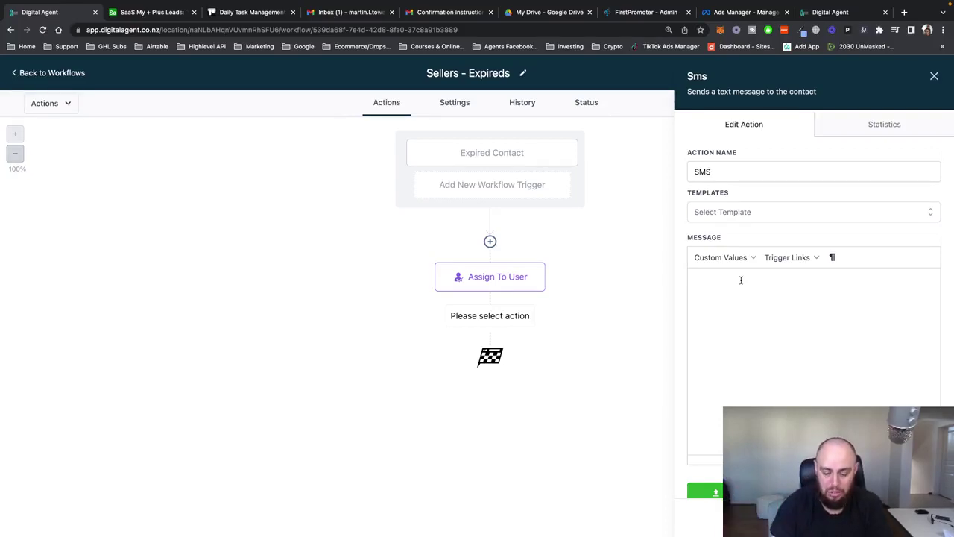
pyautogui.click(741, 280)
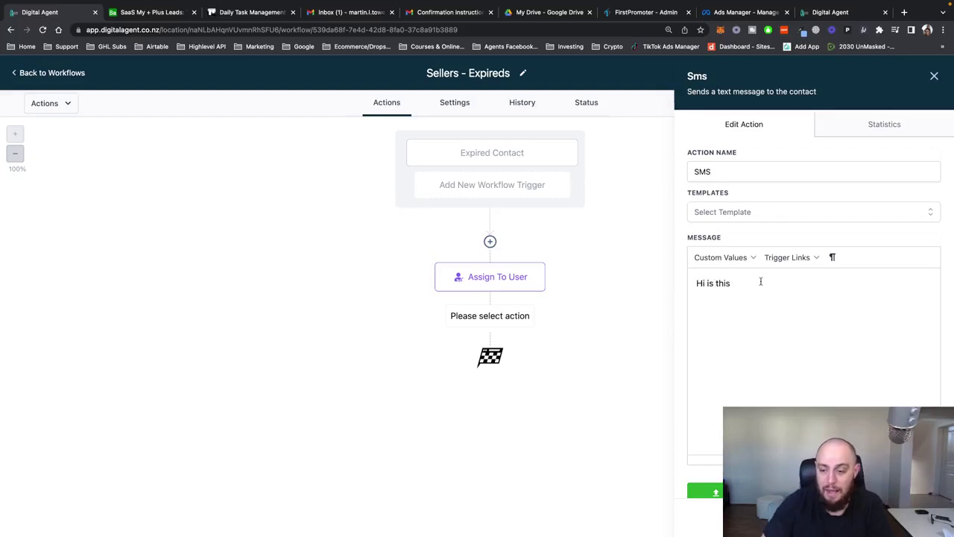
pyautogui.click(718, 259)
pyautogui.moveTo(709, 277)
pyautogui.click(781, 279)
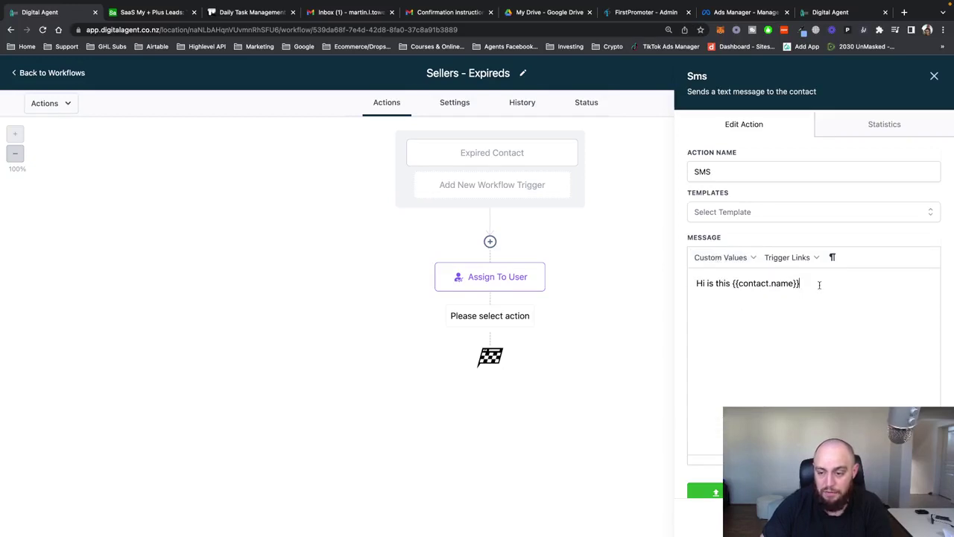
pyautogui.write('?')
pyautogui.tripleClick(717, 284)
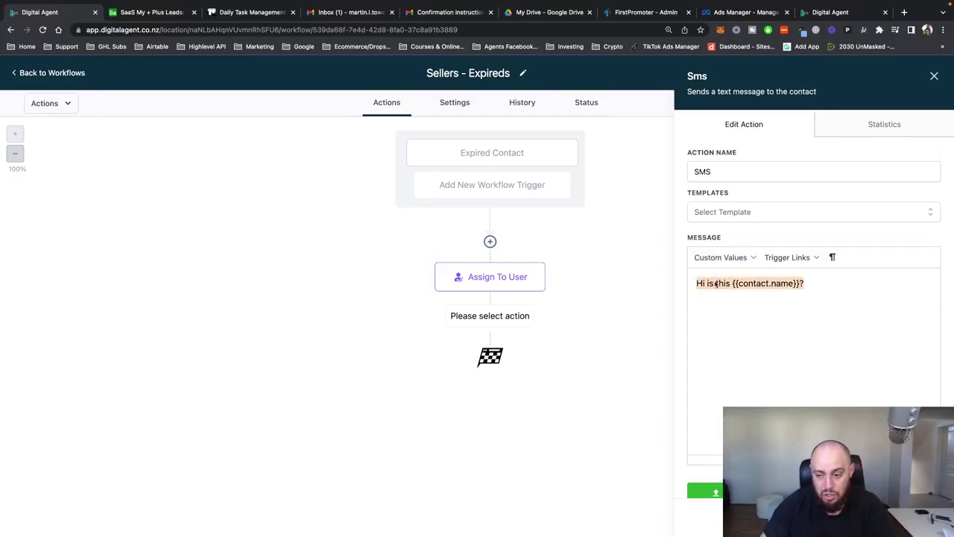
pyautogui.press('Right')
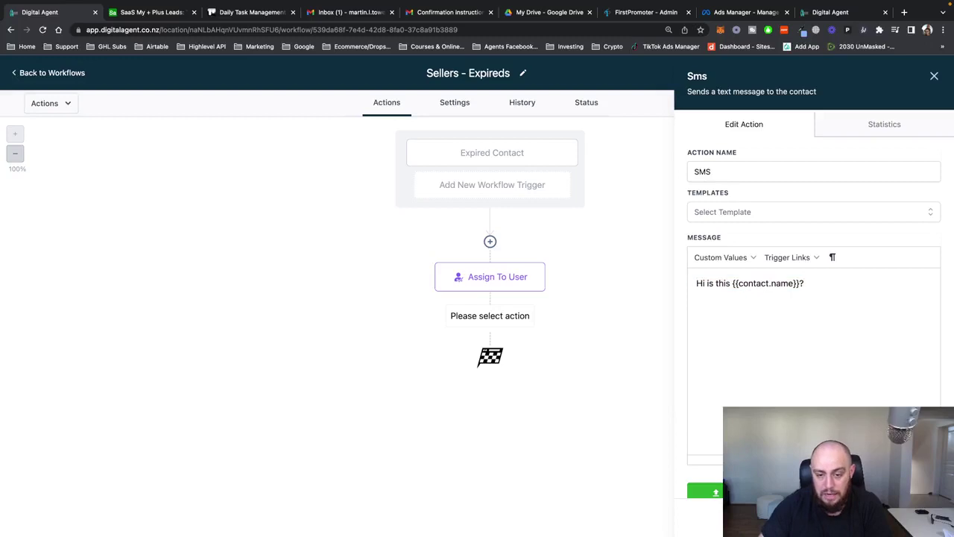
pyautogui.click(705, 490)
pyautogui.click(491, 386)
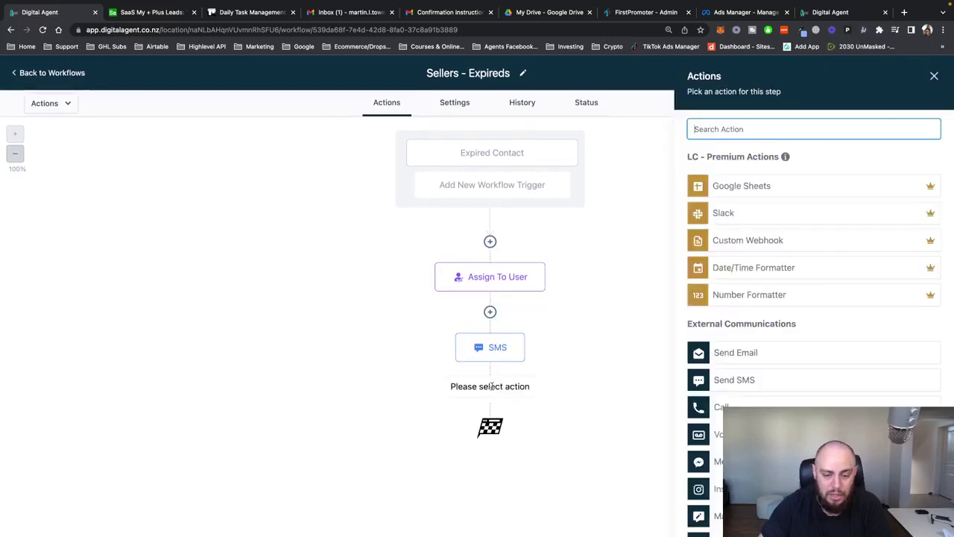
pyautogui.click(522, 337)
pyautogui.click(934, 75)
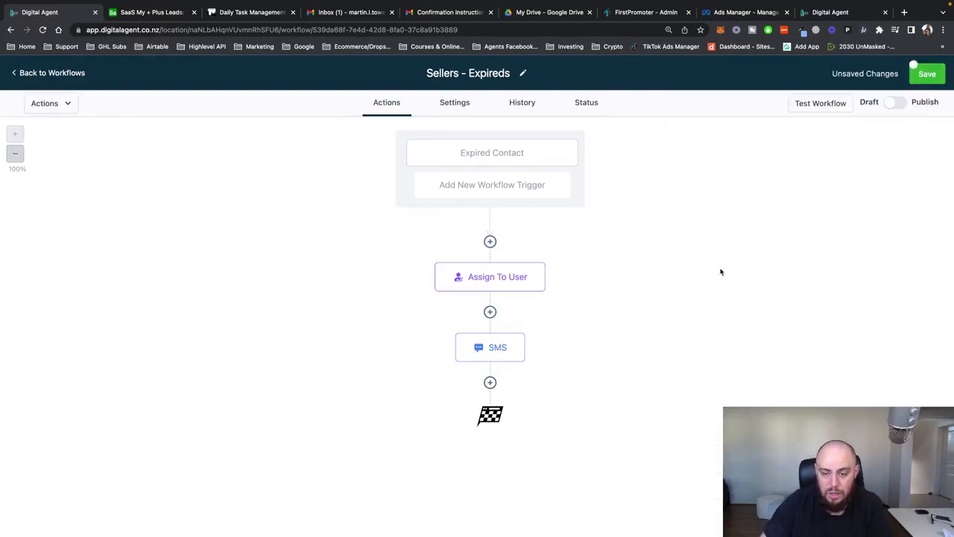
# Reopen the SMS action and replace its action name with a copy of its message, "Hi is this {{contact.name}}?"
pyautogui.click(480, 351)
pyautogui.moveTo(797, 284); pyautogui.dragTo(672, 287)
pyautogui.press('super+c')
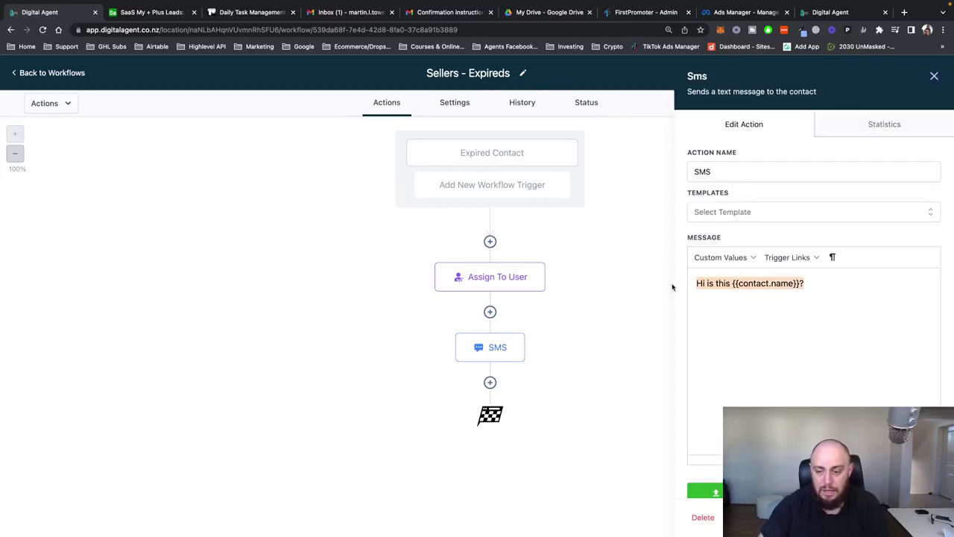
pyautogui.moveTo(729, 175); pyautogui.dragTo(676, 173)
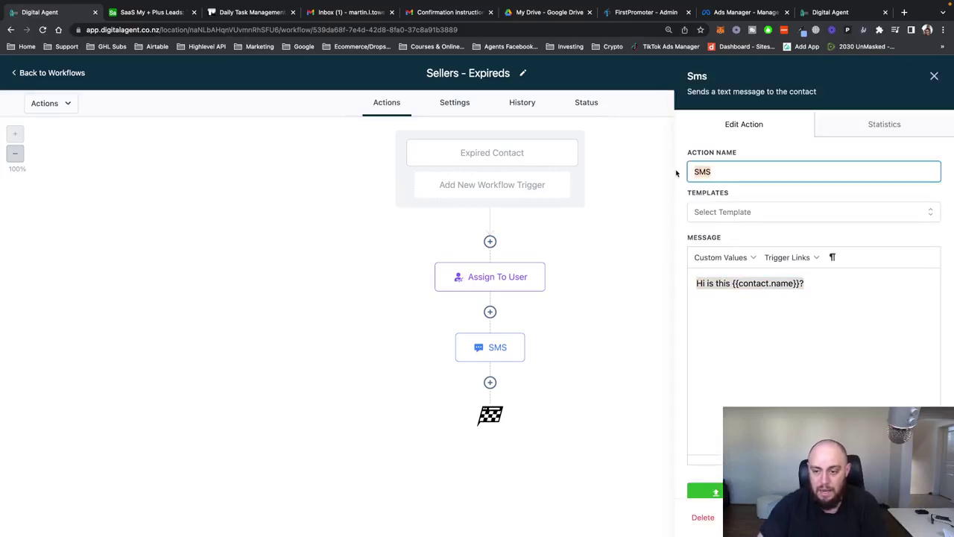
pyautogui.moveTo(747, 157); pyautogui.dragTo(678, 172)
pyautogui.press('super+v')
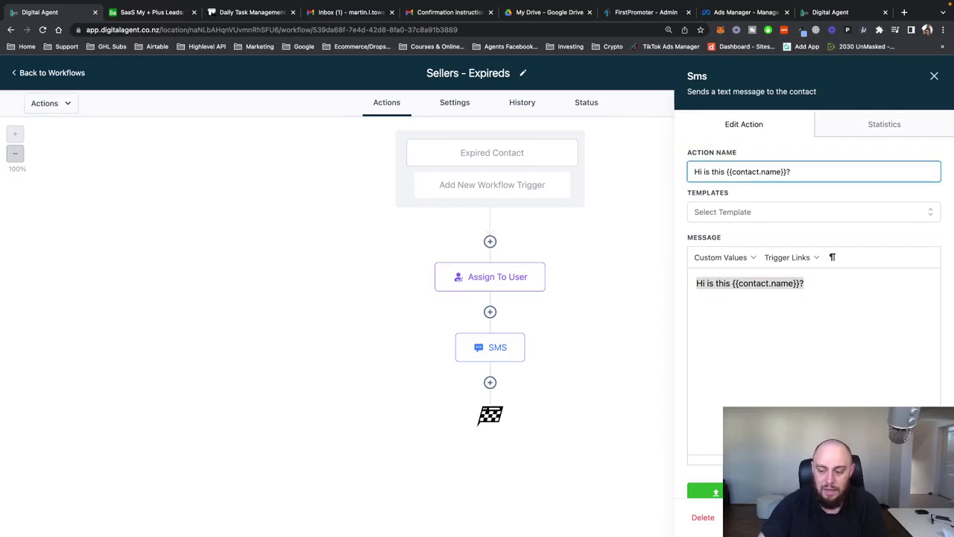
# Save the renamed SMS action and add a Wait action after it
pyautogui.click(903, 517)
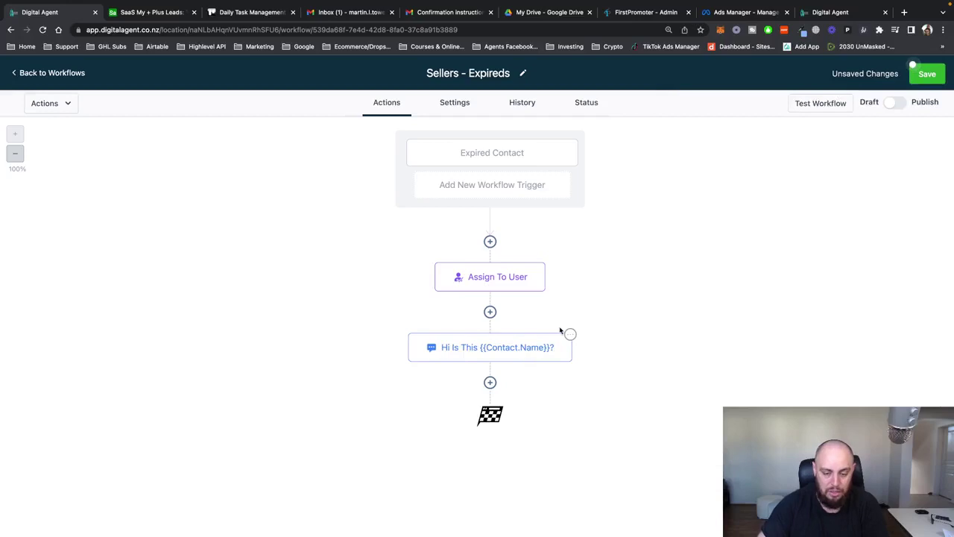
pyautogui.click(491, 383)
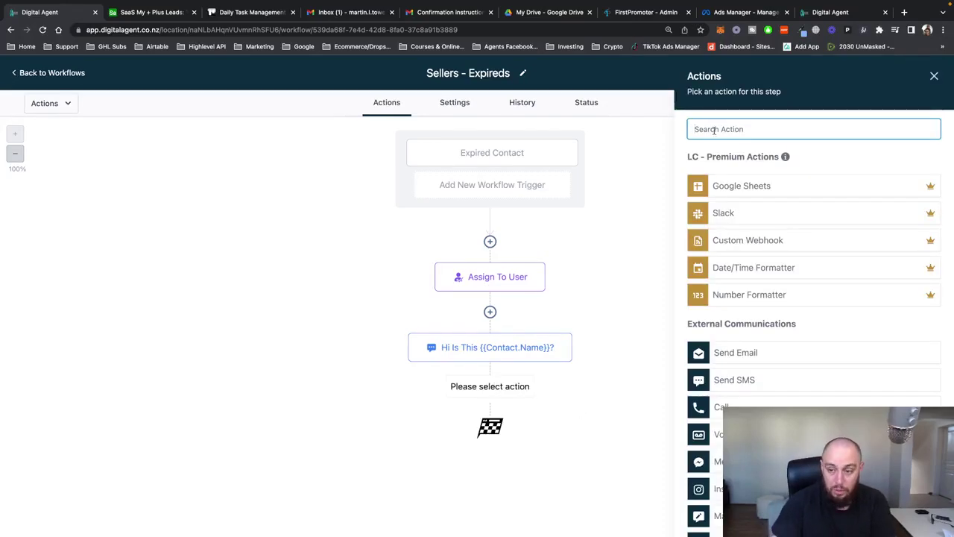
pyautogui.write('wa')
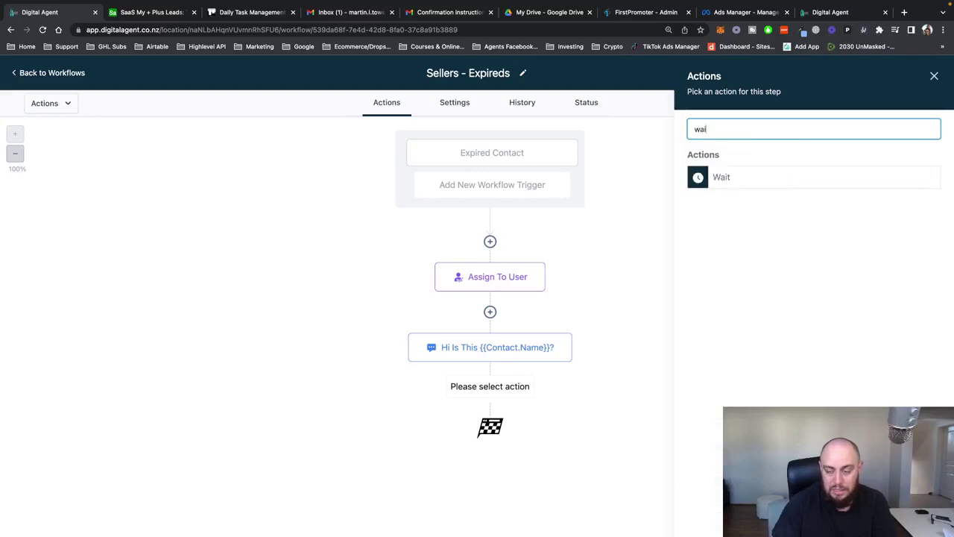
pyautogui.write('i')
pyautogui.click(727, 181)
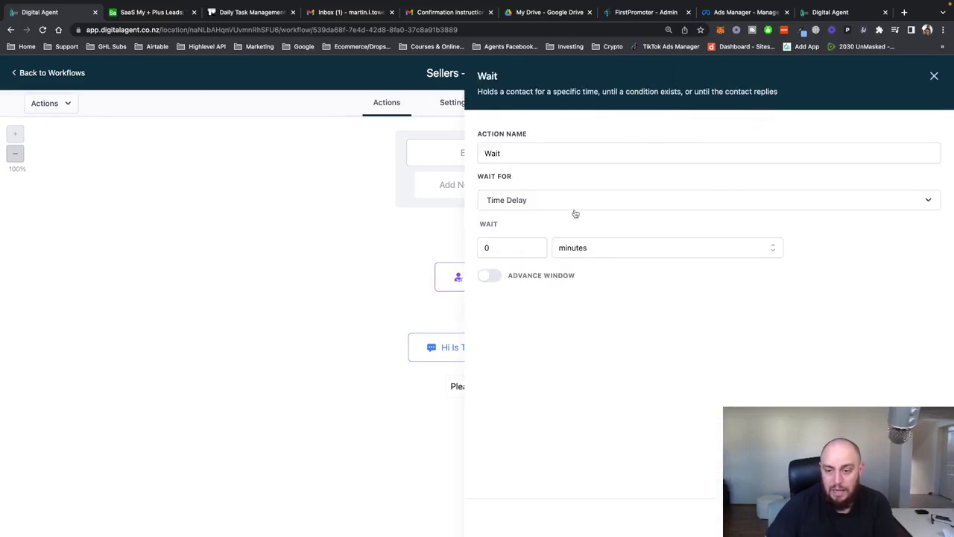
# Set the Wait action to wait for a Contact Reply
pyautogui.click(544, 202)
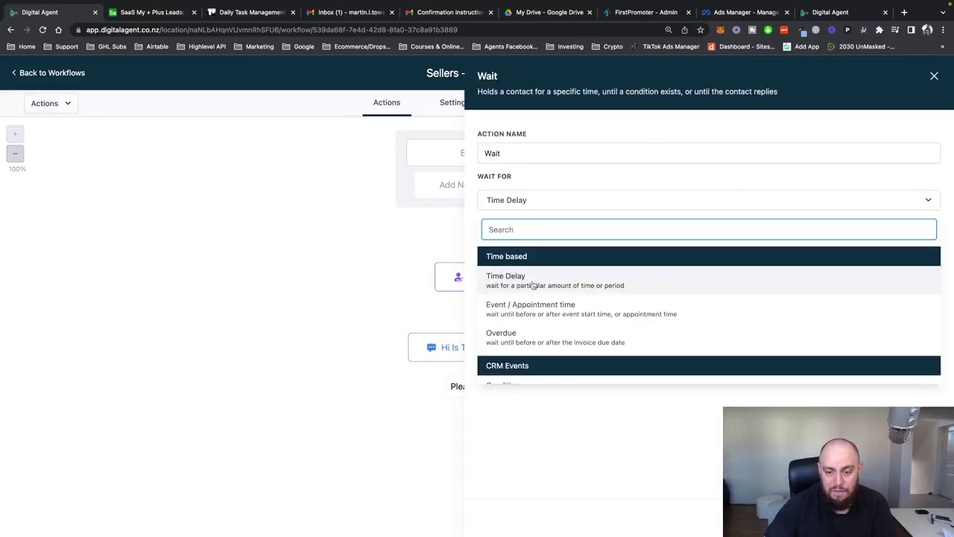
pyautogui.click(526, 201)
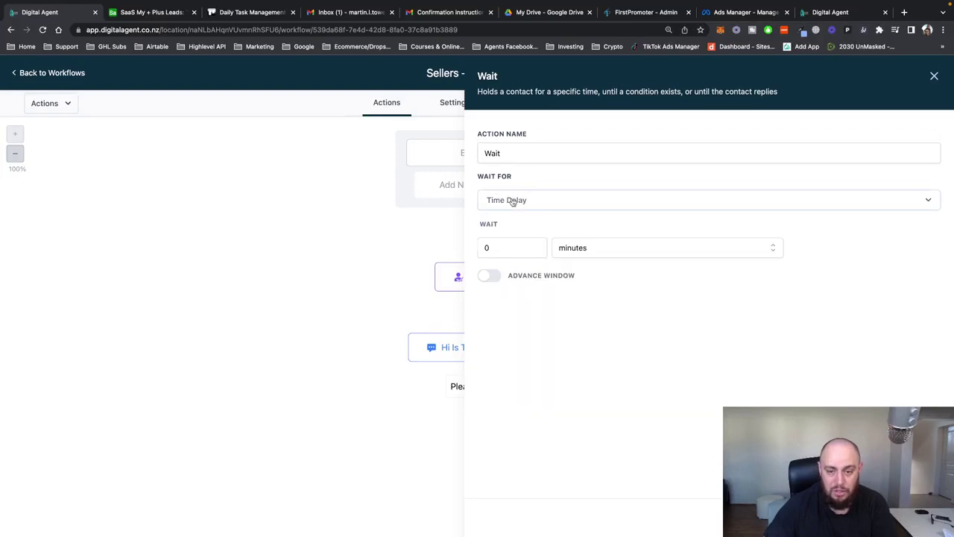
pyautogui.click(513, 201)
pyautogui.scroll(-3, 521, 314)
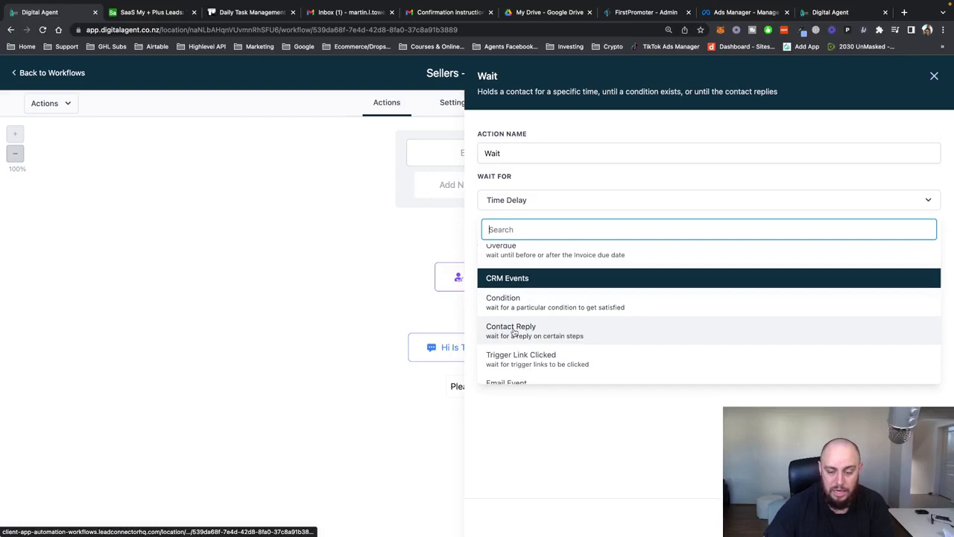
pyautogui.click(513, 333)
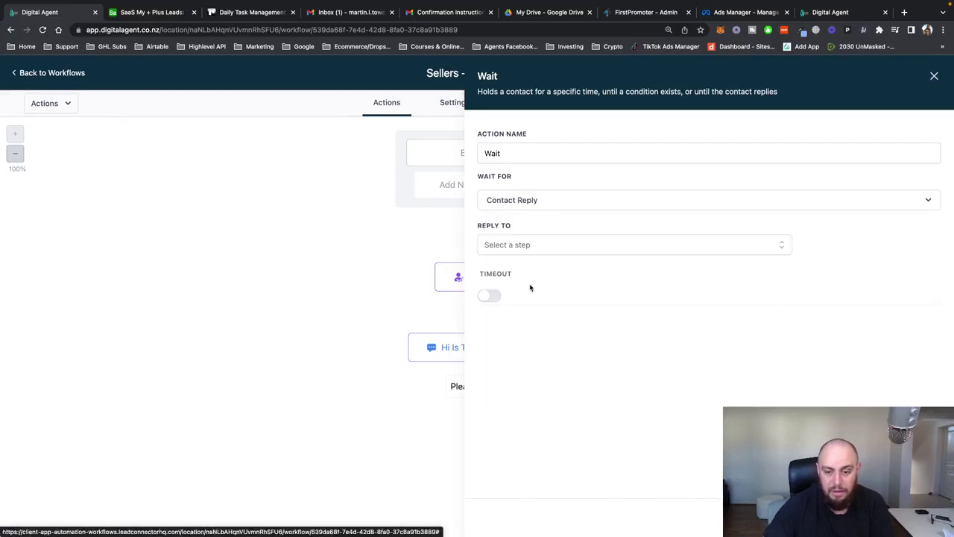
# Choose the "Hi is this {{contact.name}}?" message as the step whose reply the Wait action waits for
pyautogui.click(536, 246)
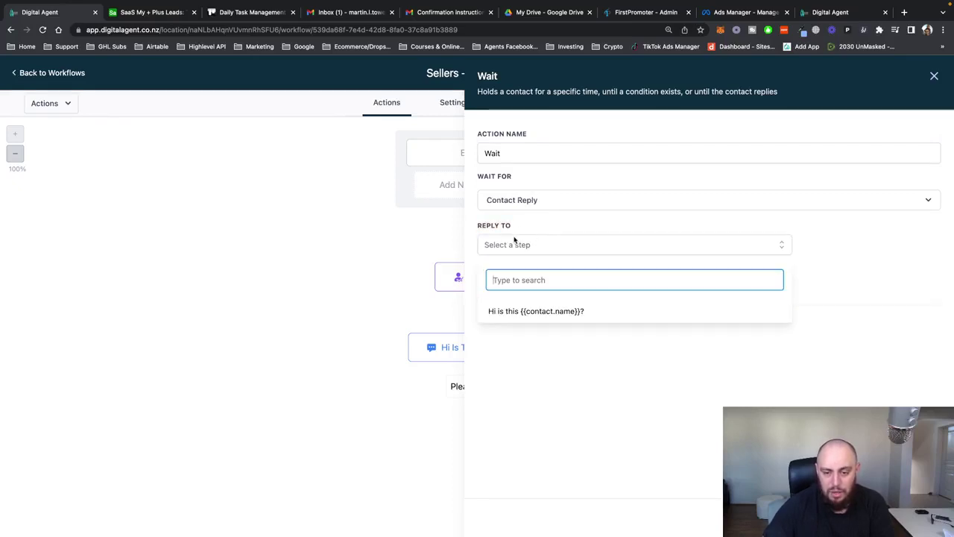
pyautogui.click(515, 240)
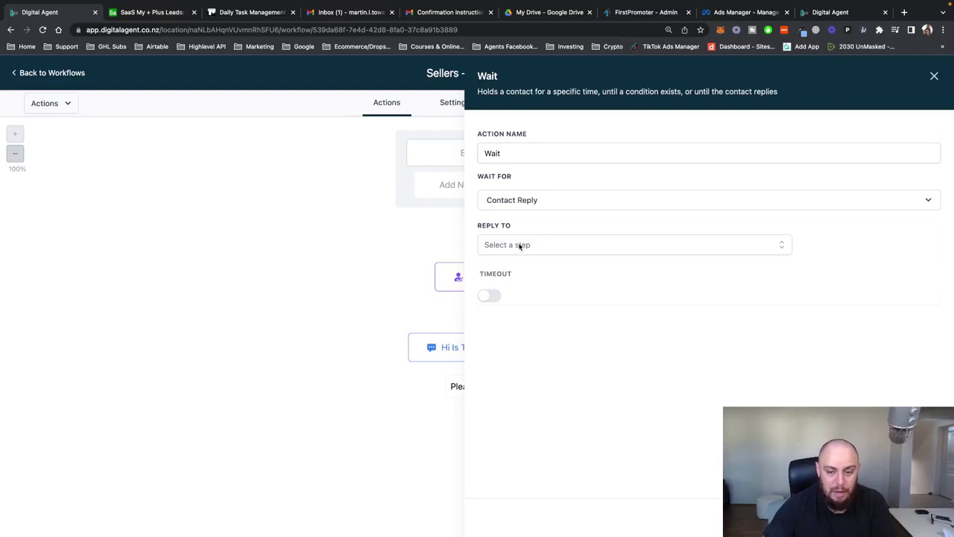
pyautogui.click(521, 246)
pyautogui.click(520, 314)
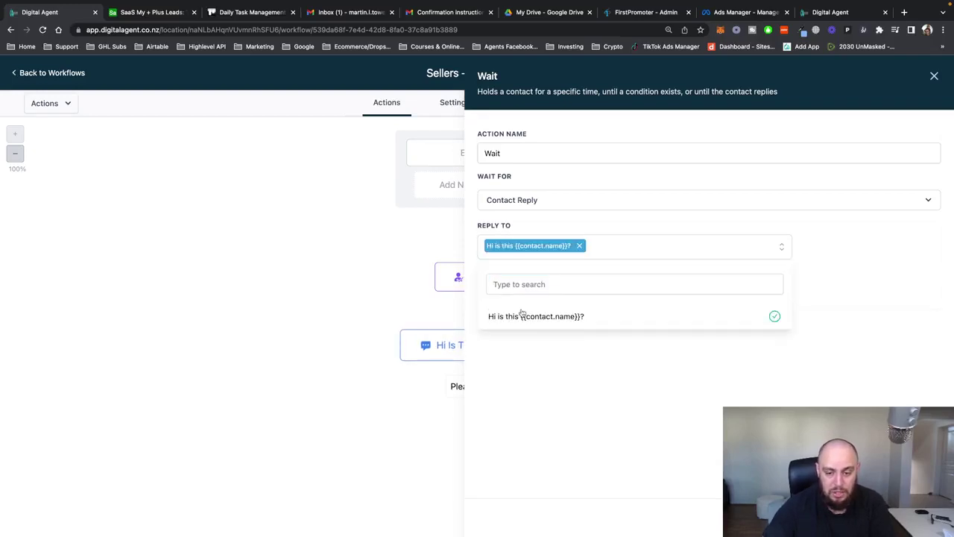
pyautogui.click(586, 229)
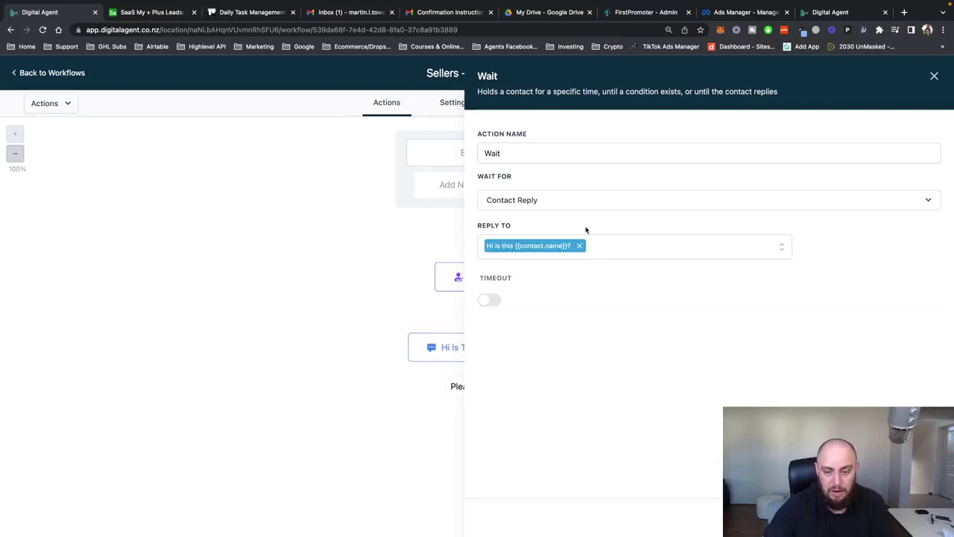
# Rename the Wait action as "Wait for reply 1 hour"
pyautogui.click(523, 153)
pyautogui.write('for reply 1 ')
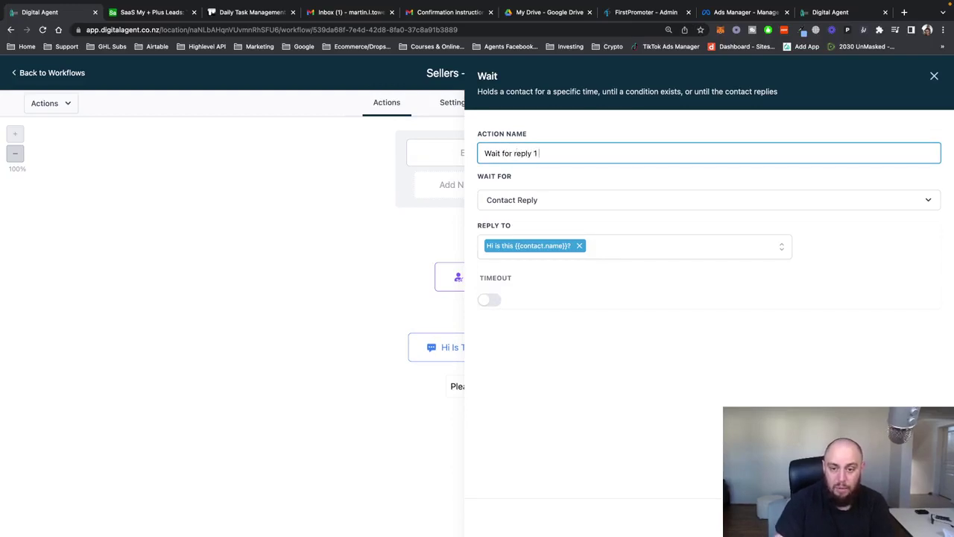
pyautogui.write('hour')
pyautogui.click(560, 142)
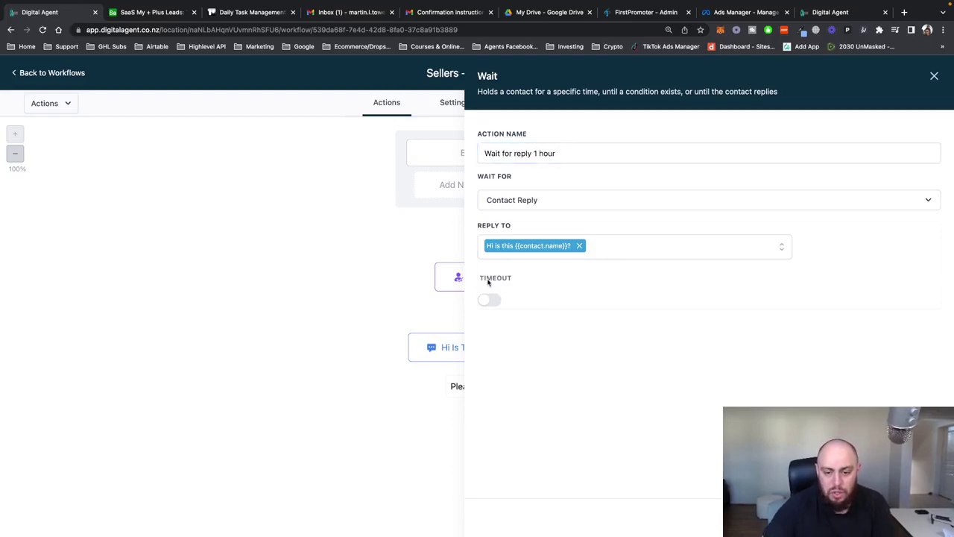
# Enable the Wait action's timeout, set it to 1 hours and save the action
pyautogui.moveTo(516, 281); pyautogui.dragTo(481, 280)
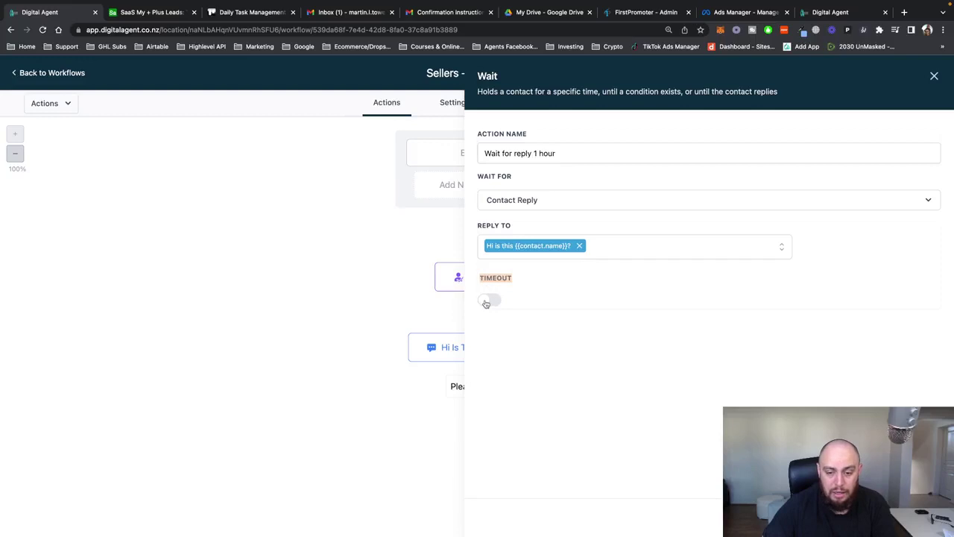
pyautogui.click(490, 300)
pyautogui.click(596, 328)
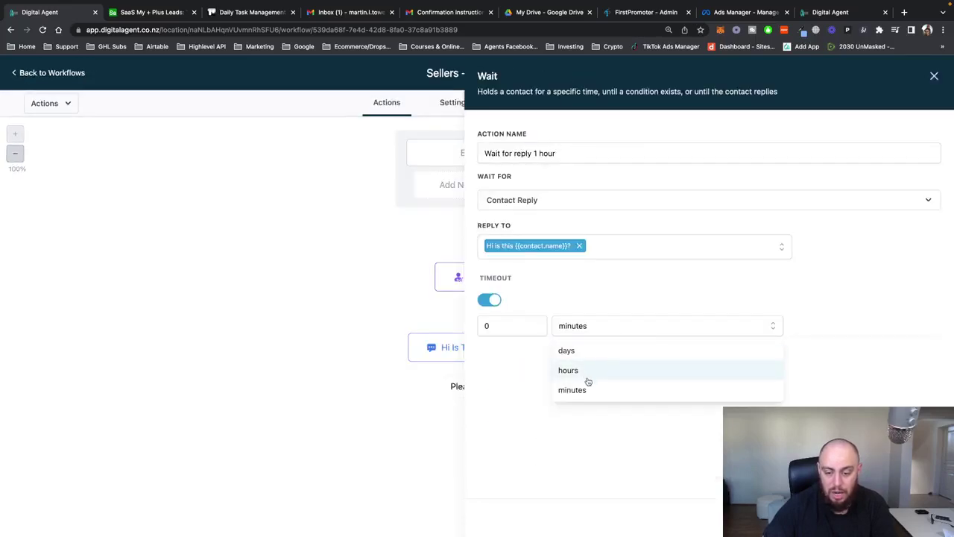
pyautogui.click(573, 370)
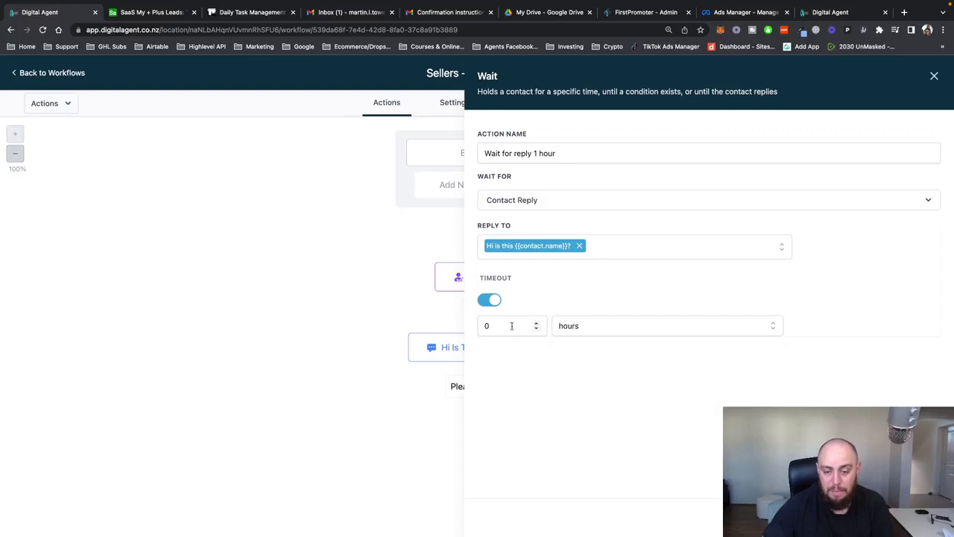
pyautogui.doubleClick(487, 326)
pyautogui.write('1')
pyautogui.click(553, 304)
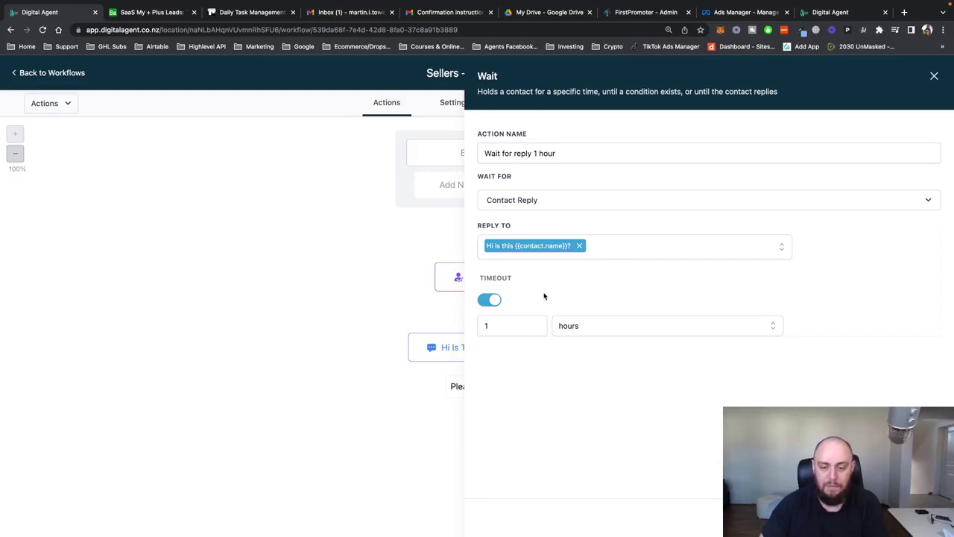
pyautogui.click(906, 517)
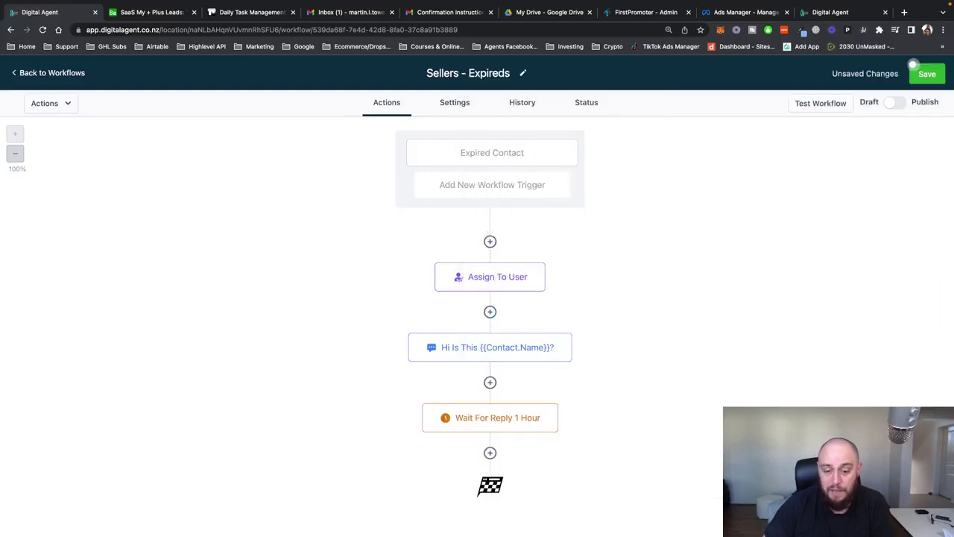
# Add an If / Else action after the "Wait for reply 1 hour" action
pyautogui.click(490, 453)
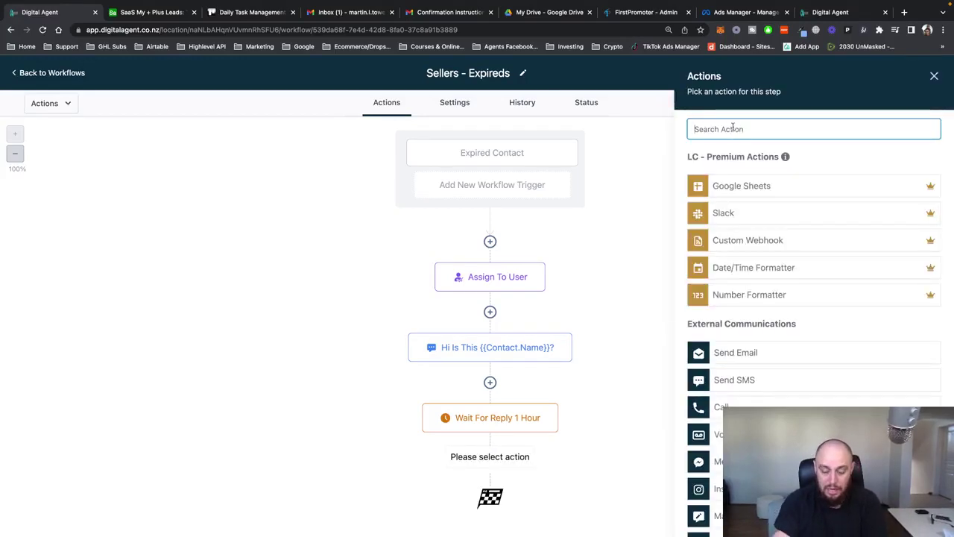
pyautogui.write('if')
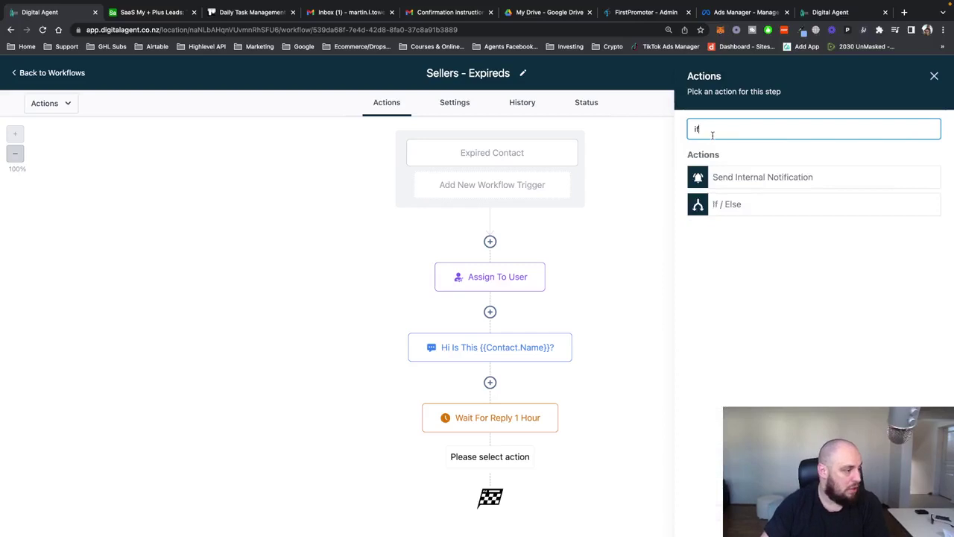
pyautogui.click(724, 205)
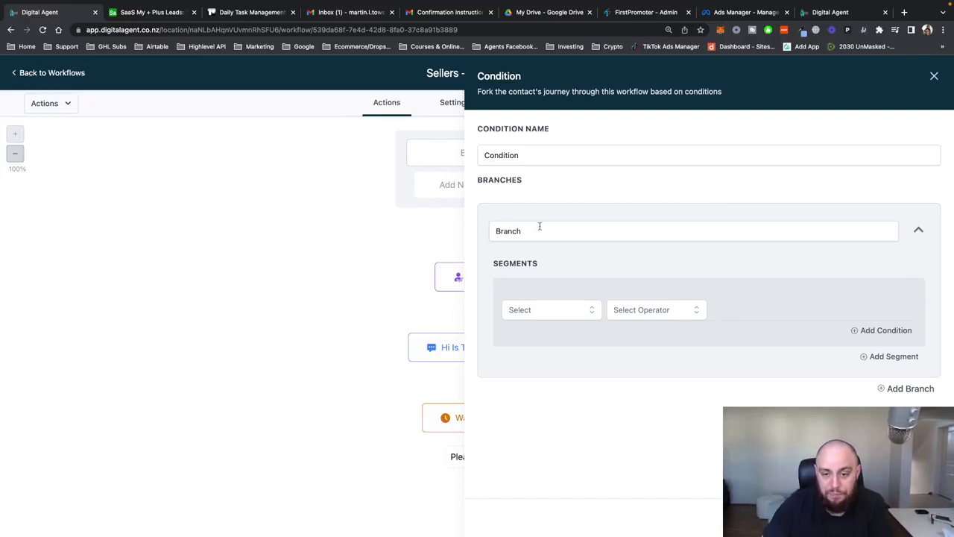
# Rename the condition's first branch as "reply pos"
pyautogui.moveTo(532, 156); pyautogui.dragTo(471, 158)
pyautogui.moveTo(541, 225); pyautogui.dragTo(481, 232)
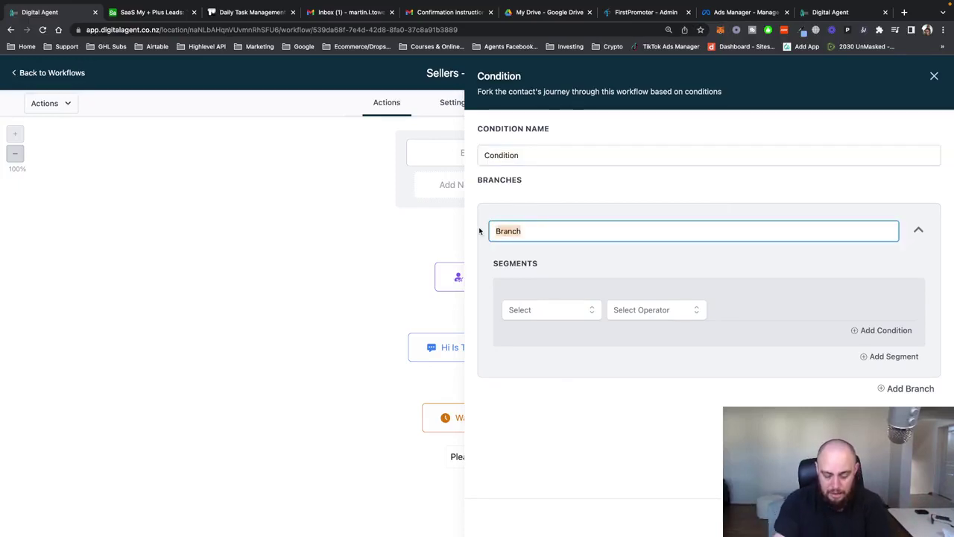
pyautogui.write('re')
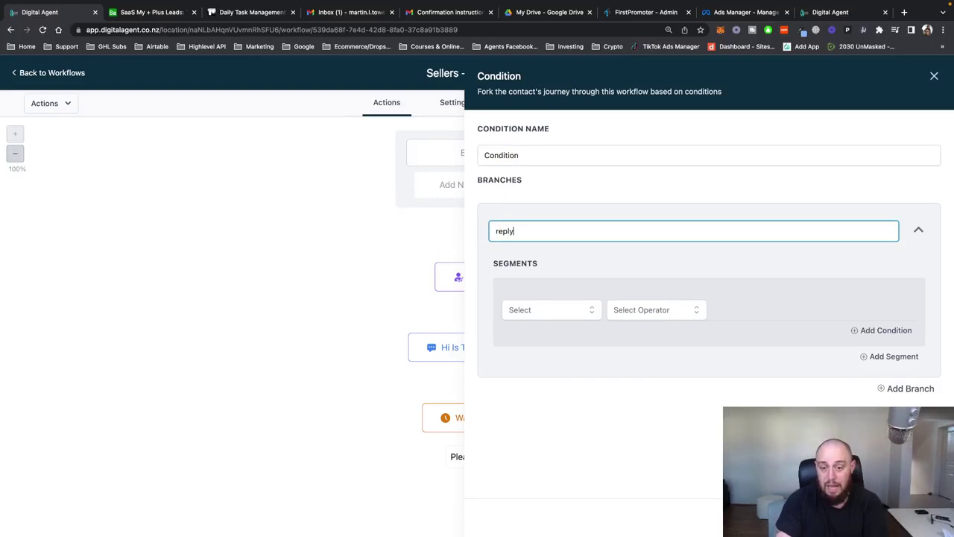
pyautogui.write('ply')
pyautogui.press('BackSpace')
pyautogui.press('BackSpace')
pyautogui.press('BackSpace')
pyautogui.press('BackSpace')
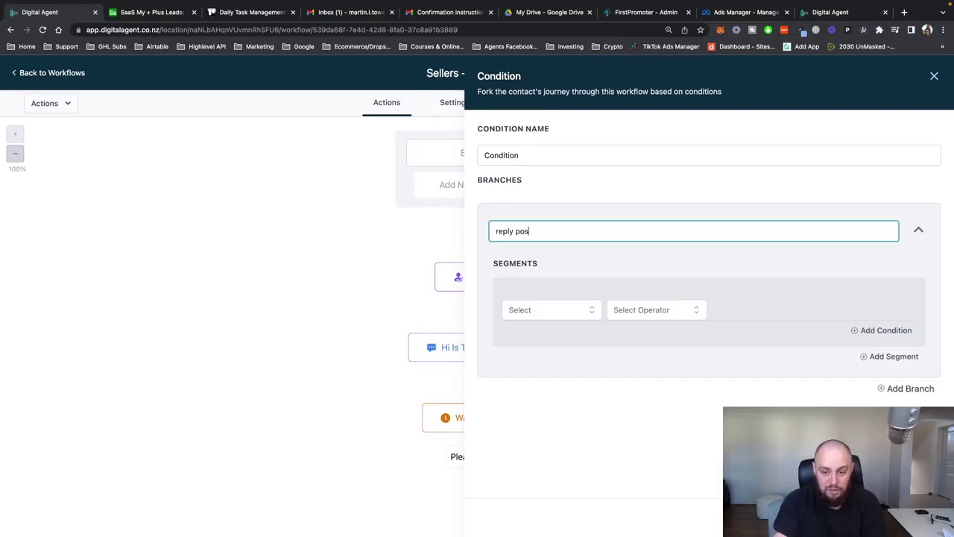
# Set the "reply pos" branch's first condition to the contact reply option Contact replied with the value True
pyautogui.click(560, 310)
pyautogui.click(563, 311)
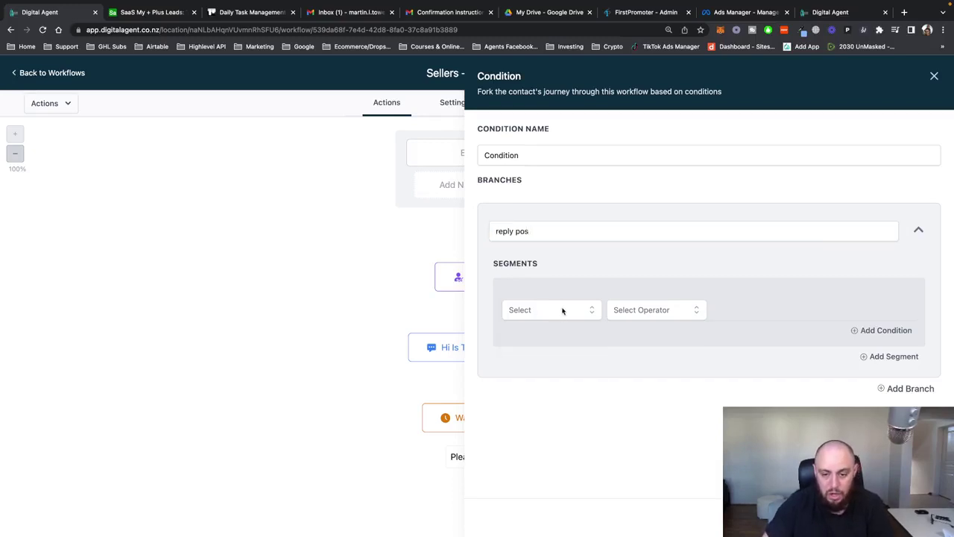
pyautogui.click(568, 311)
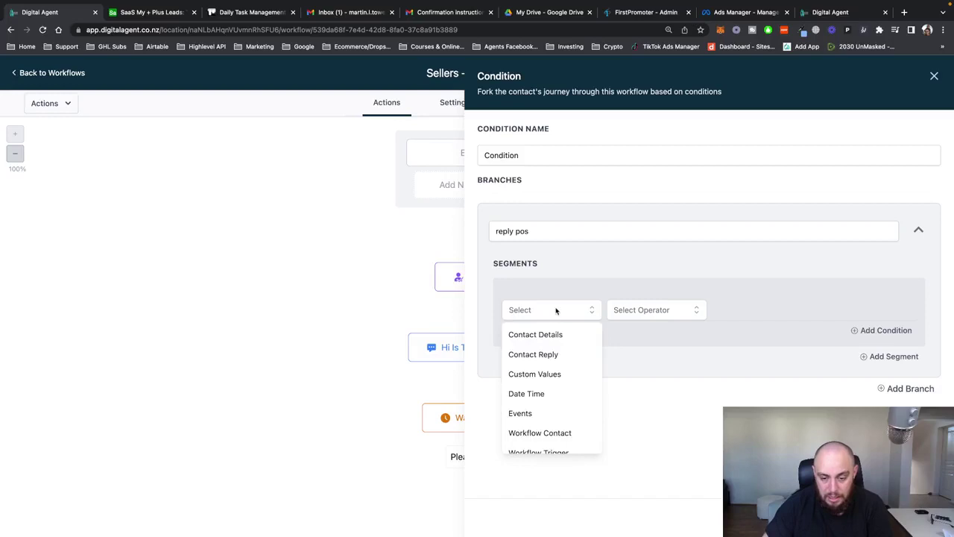
pyautogui.click(534, 356)
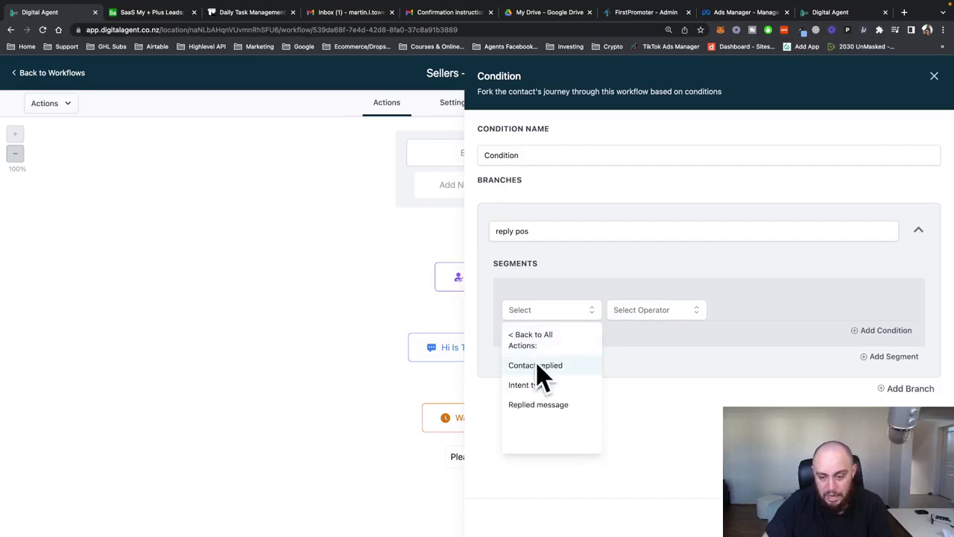
pyautogui.click(536, 365)
pyautogui.click(629, 312)
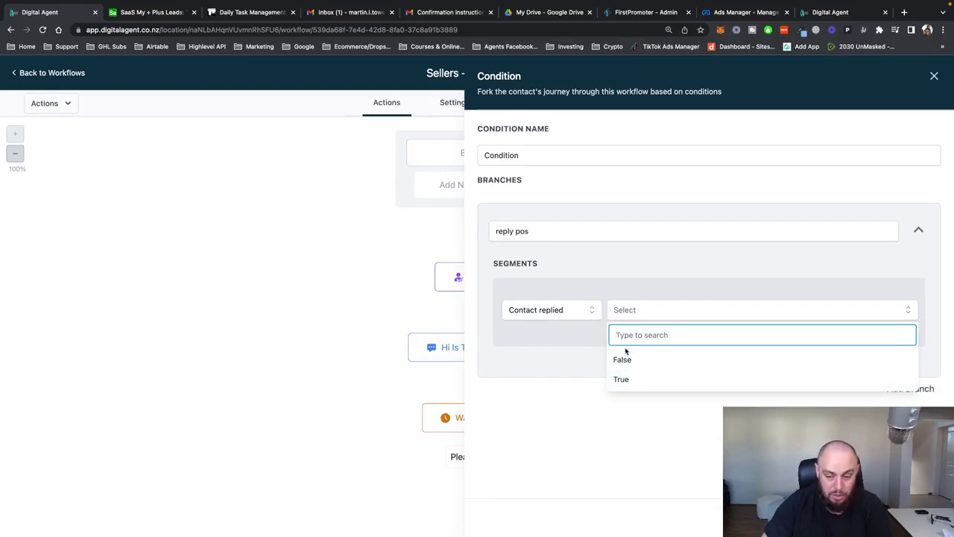
pyautogui.click(624, 379)
# Add a second condition to the "reply pos" branch, joined by And, requiring that Intent type Is Positive/Yes
pyautogui.click(884, 330)
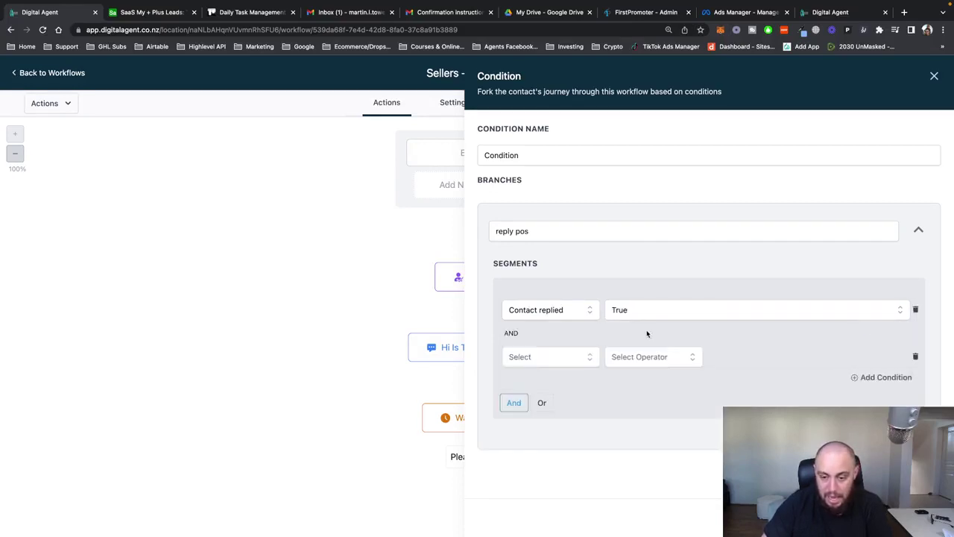
pyautogui.click(593, 357)
pyautogui.click(534, 401)
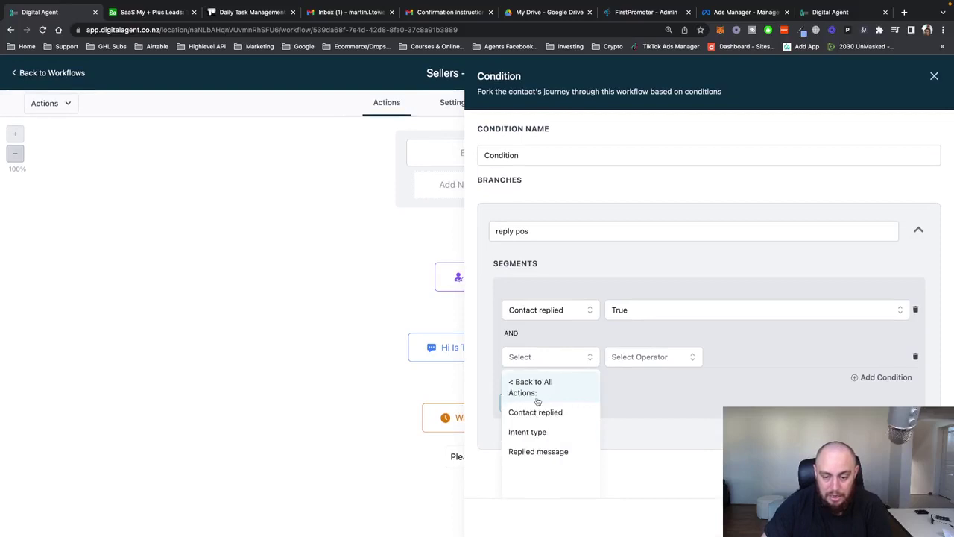
pyautogui.click(524, 433)
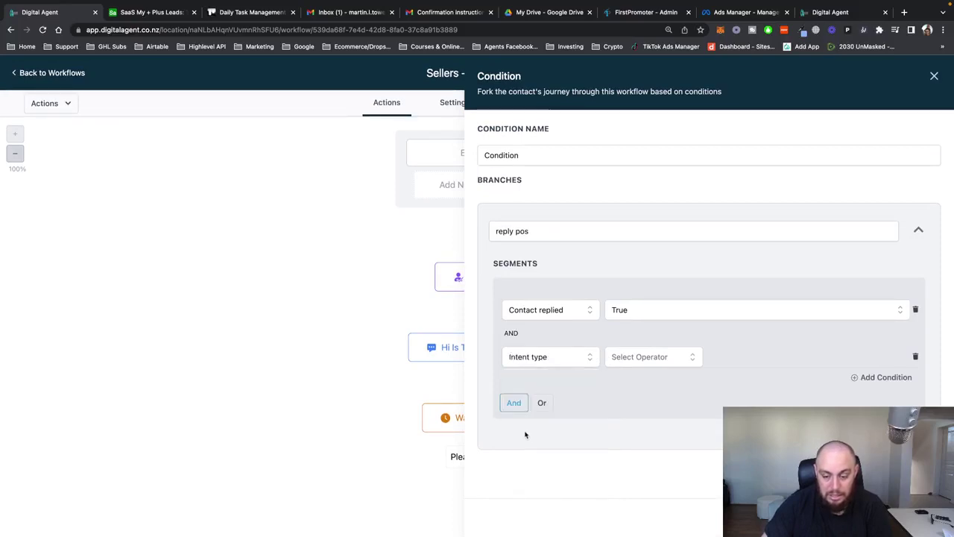
pyautogui.click(642, 357)
pyautogui.click(639, 381)
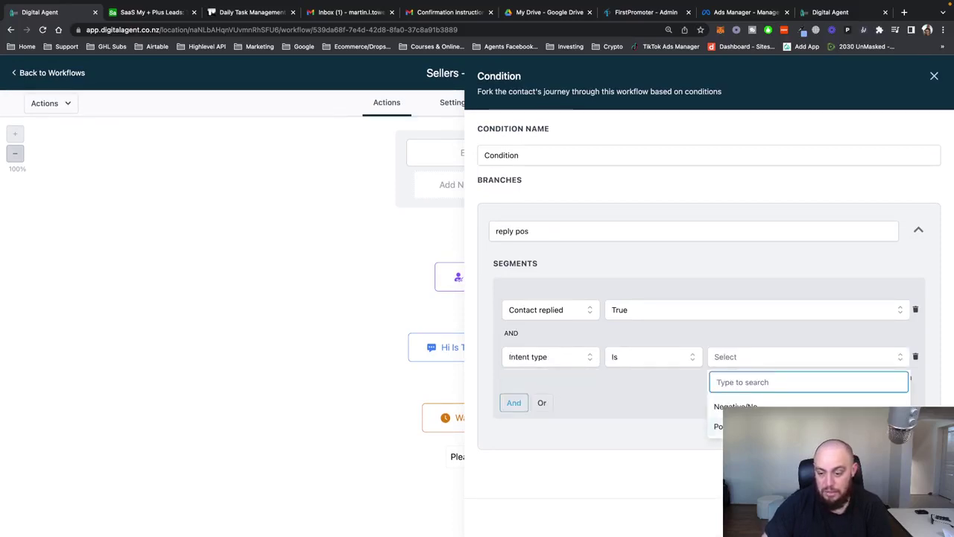
pyautogui.click(734, 402)
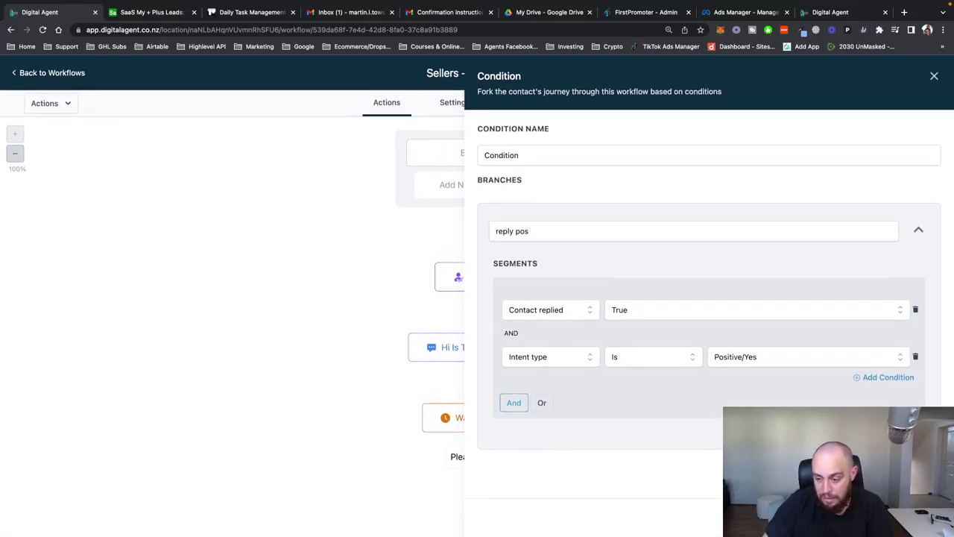
# Add a second branch to the condition and name it "reply neg"
pyautogui.scroll(-3, 679, 326)
pyautogui.click(542, 315)
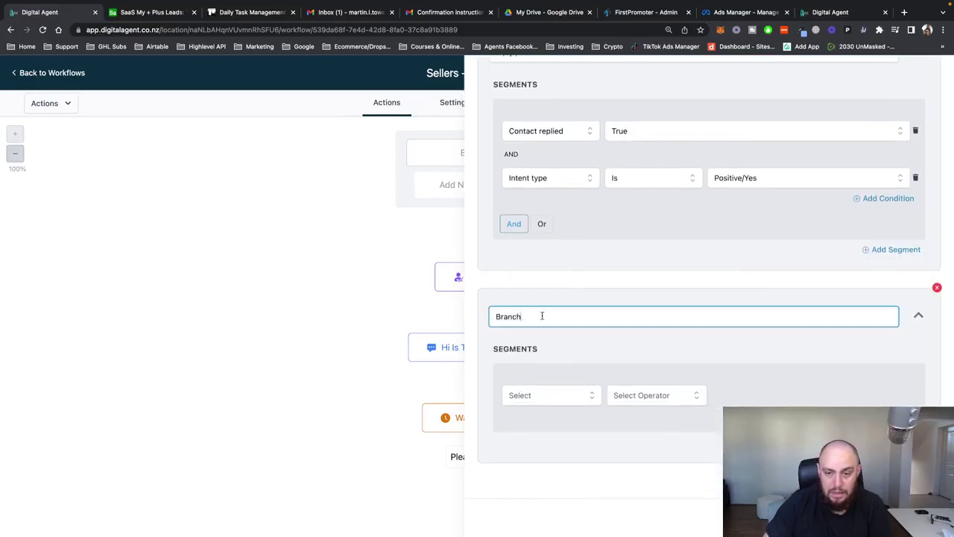
pyautogui.doubleClick(542, 315)
pyautogui.write('reply neg')
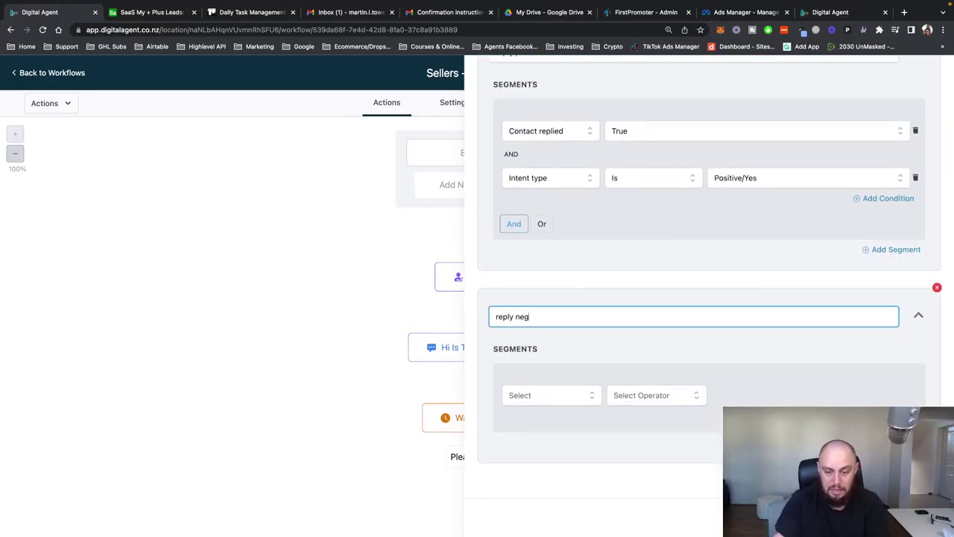
# Set the "reply neg" branch's first condition to the contact reply option Contact replied with the value True
pyautogui.click(551, 402)
pyautogui.click(558, 439)
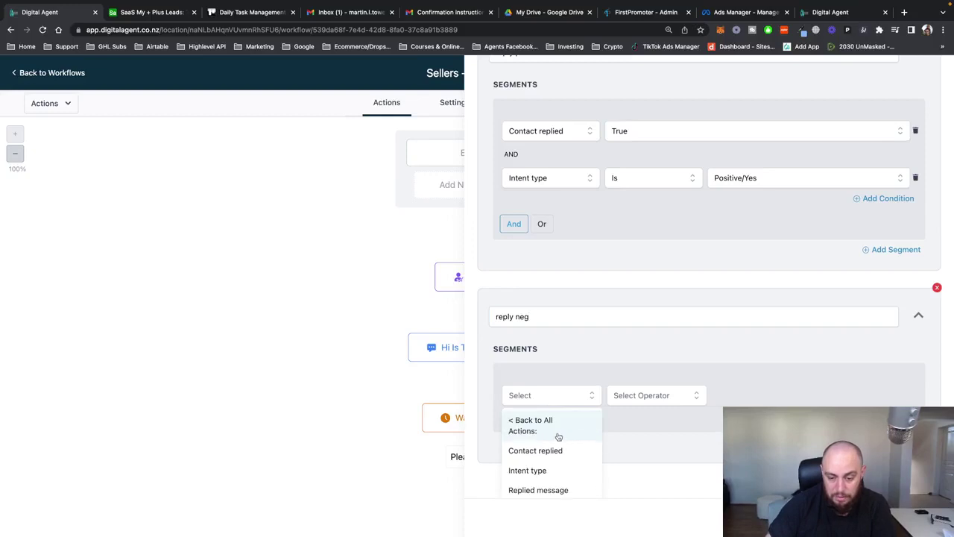
pyautogui.click(565, 450)
pyautogui.click(666, 394)
pyautogui.click(639, 465)
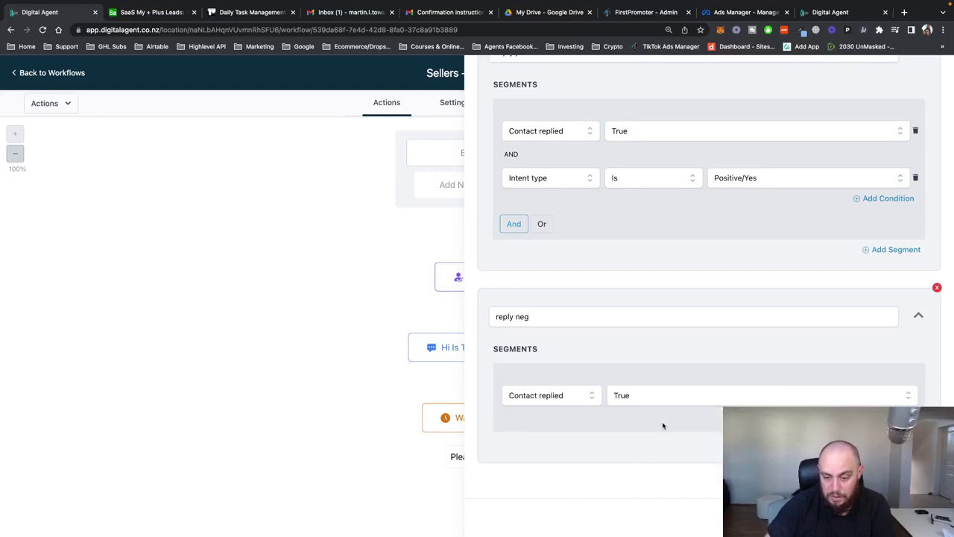
# Add a second condition to the "reply neg" branch, joined by And, requiring that Intent type Is Negative/No
pyautogui.click(886, 416)
pyautogui.click(550, 442)
pyautogui.scroll(-2, 555, 436)
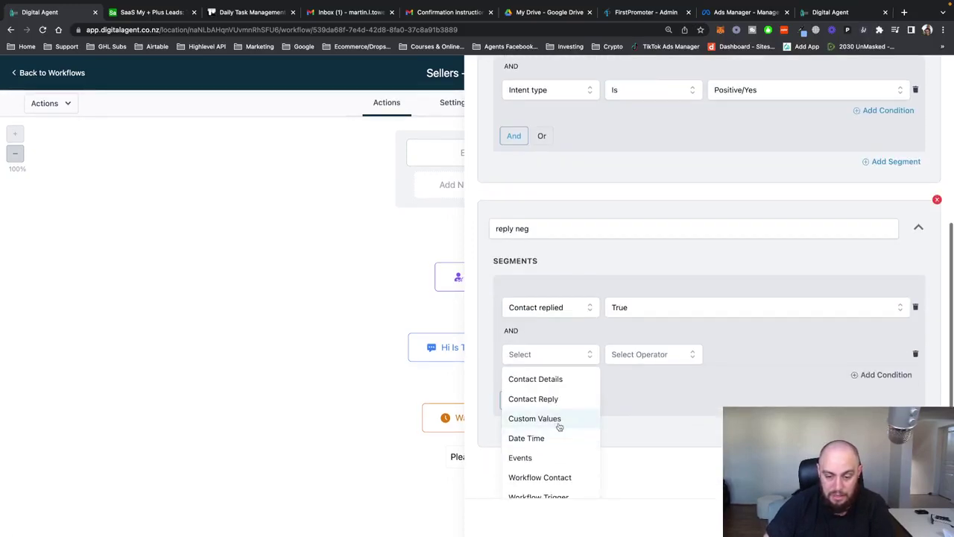
pyautogui.click(554, 399)
pyautogui.click(549, 426)
pyautogui.click(635, 370)
pyautogui.click(660, 390)
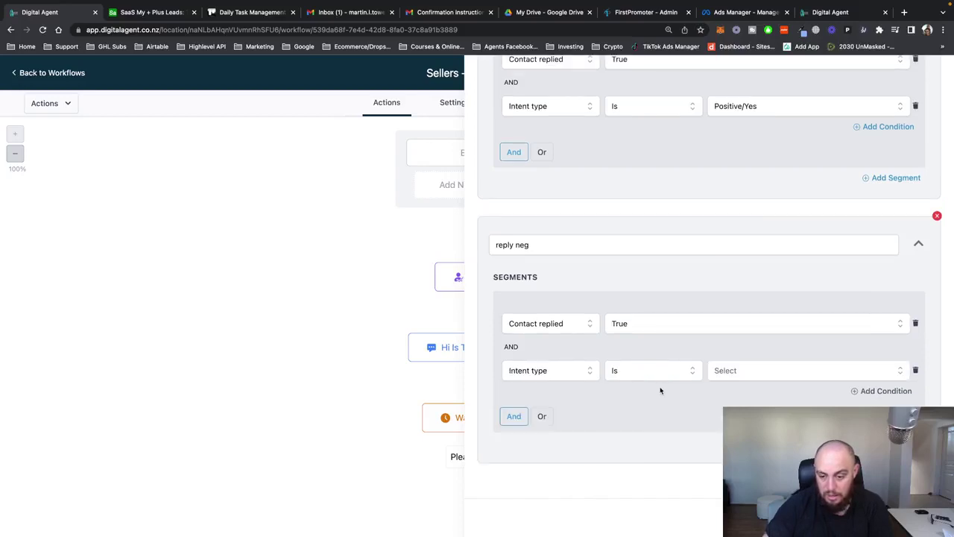
pyautogui.click(738, 378)
pyautogui.click(727, 439)
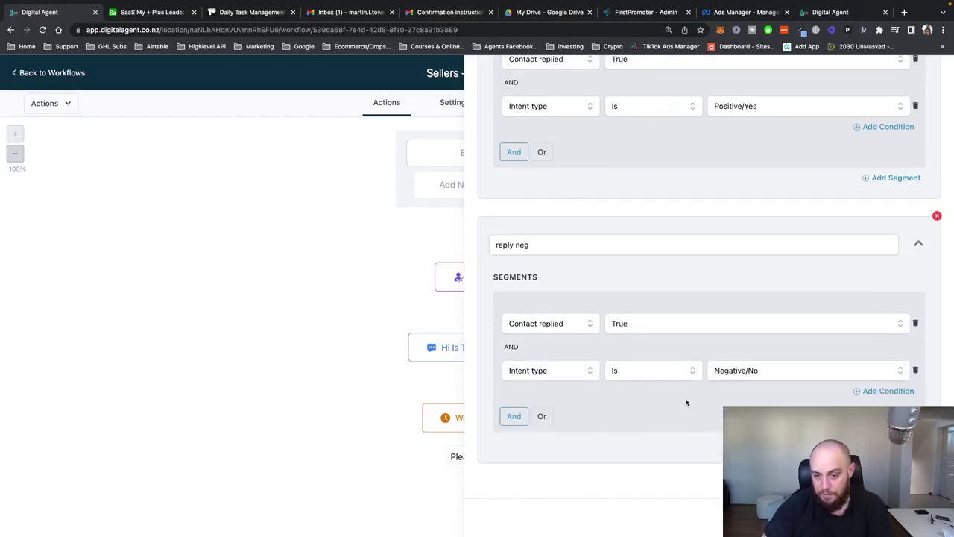
# Add a third branch to the condition and name it "didnt reply at all"
pyautogui.click(600, 489)
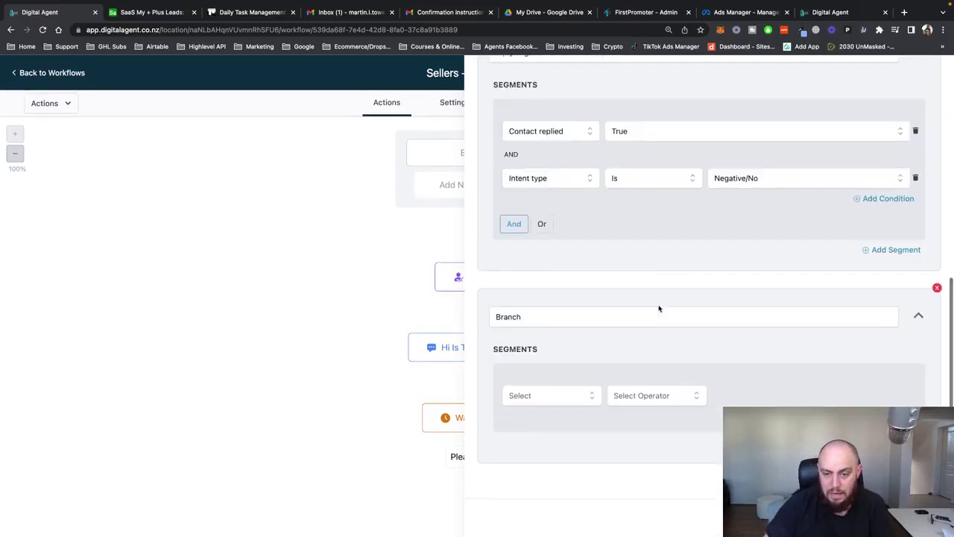
pyautogui.moveTo(535, 318); pyautogui.dragTo(463, 312)
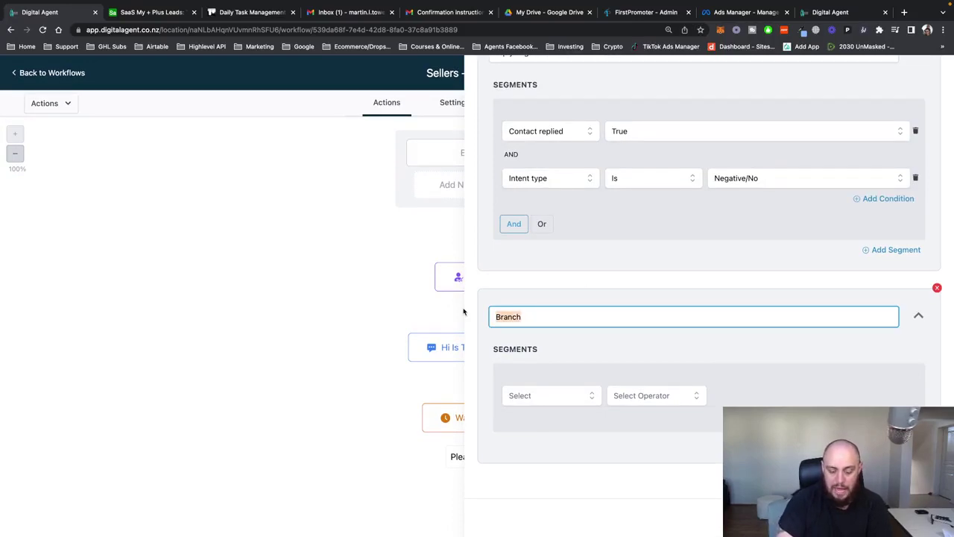
pyautogui.write('didnt reply at all')
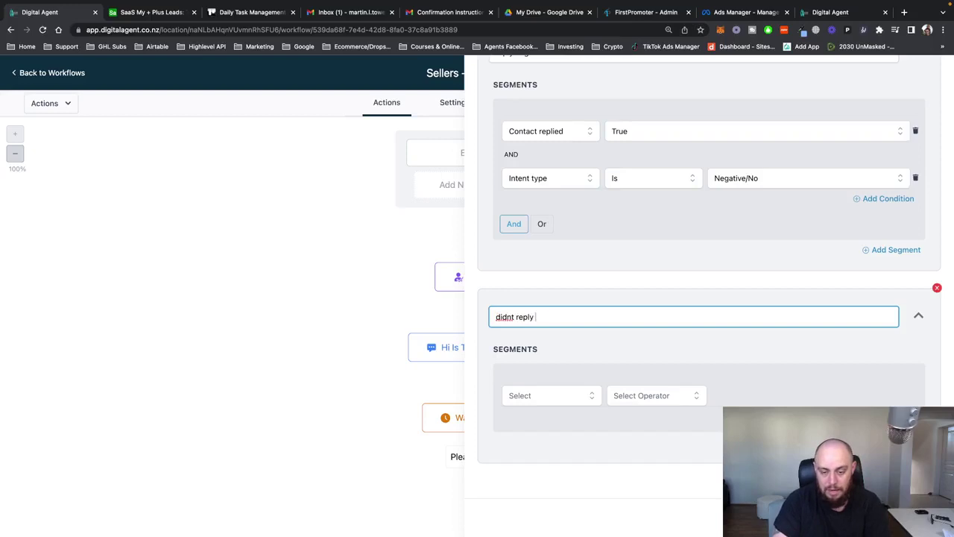
# Set the "didnt reply at all" branch's condition to Contact replied with the value False and save the If / Else action
pyautogui.click(578, 395)
pyautogui.click(564, 441)
pyautogui.scroll(-1, 600, 322)
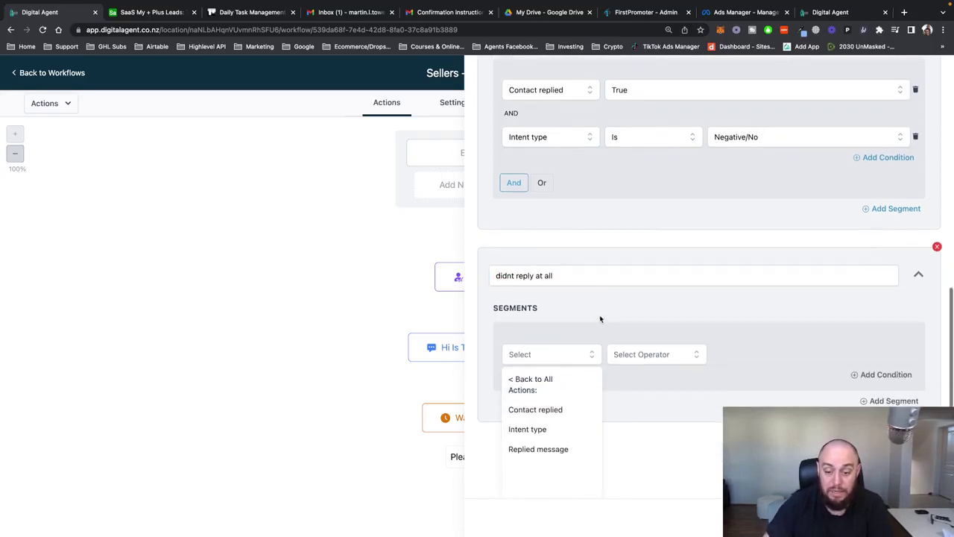
pyautogui.click(533, 411)
pyautogui.click(615, 396)
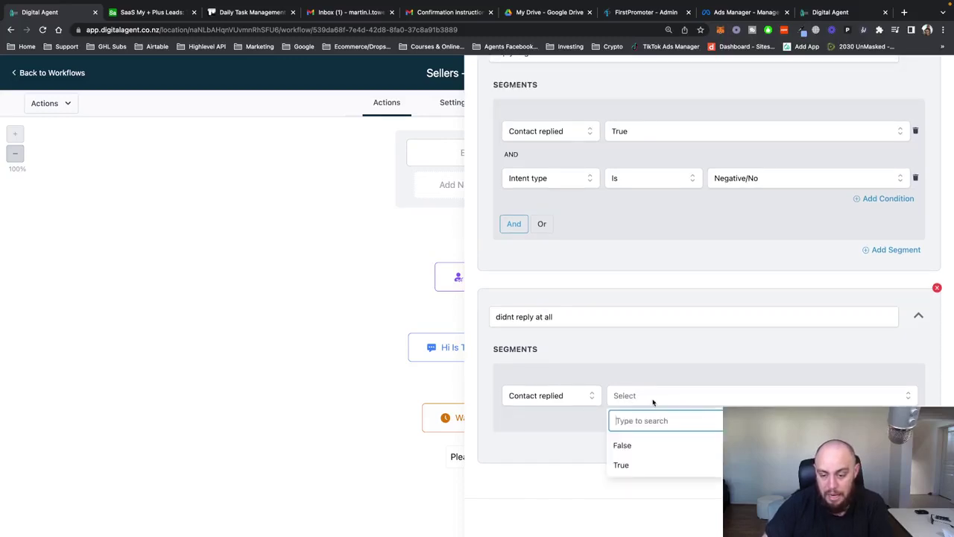
pyautogui.click(646, 442)
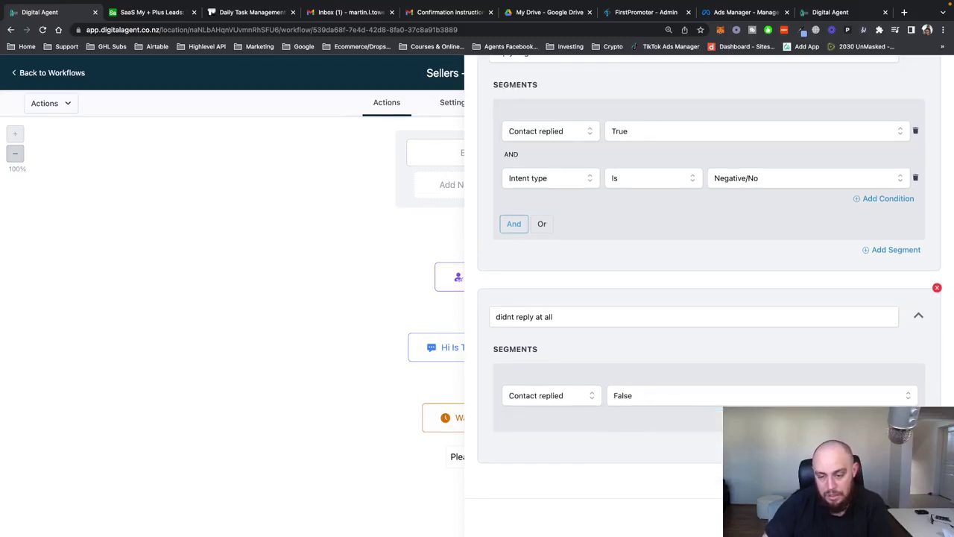
pyautogui.click(906, 515)
# Add a Wait action named "Wait 0.1" under the Reply Pos branch with a time delay of 0.1 minutes and save it
pyautogui.scroll(-3, 705, 365)
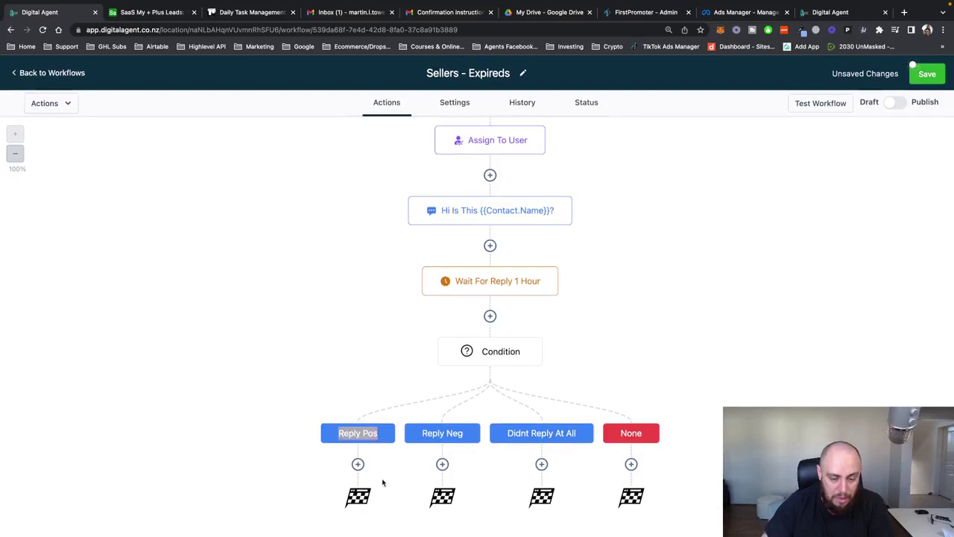
pyautogui.click(357, 463)
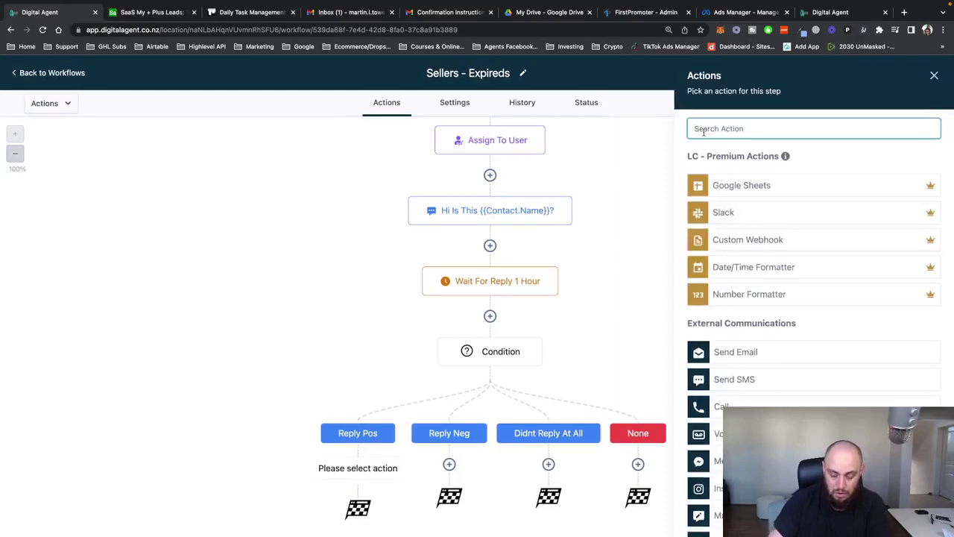
pyautogui.write('wai')
pyautogui.click(729, 181)
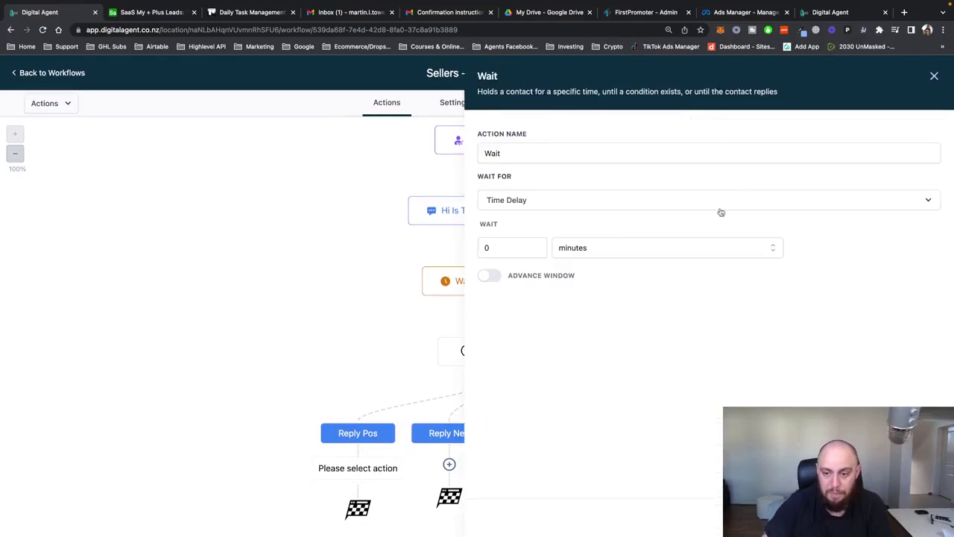
pyautogui.doubleClick(486, 248)
pyautogui.write('0')
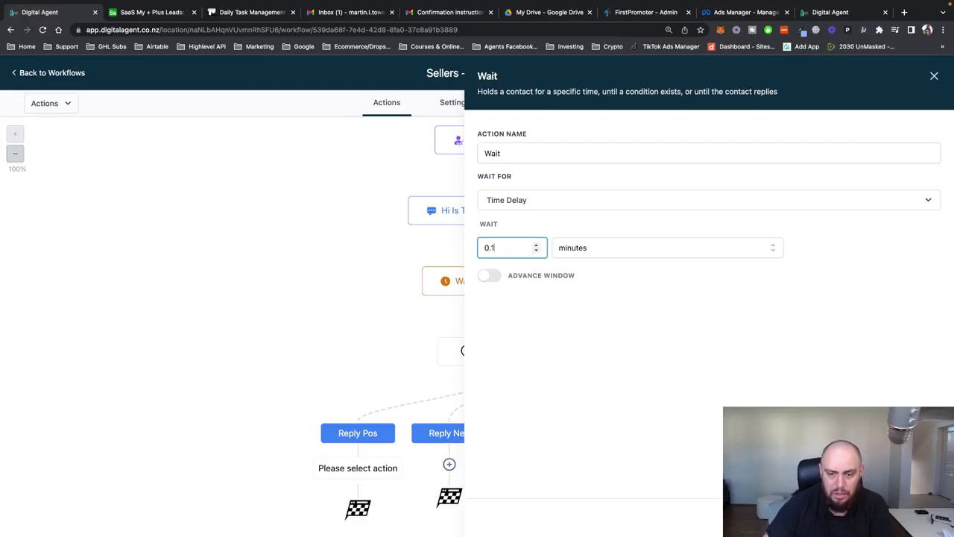
pyautogui.click(553, 154)
pyautogui.write('0.1')
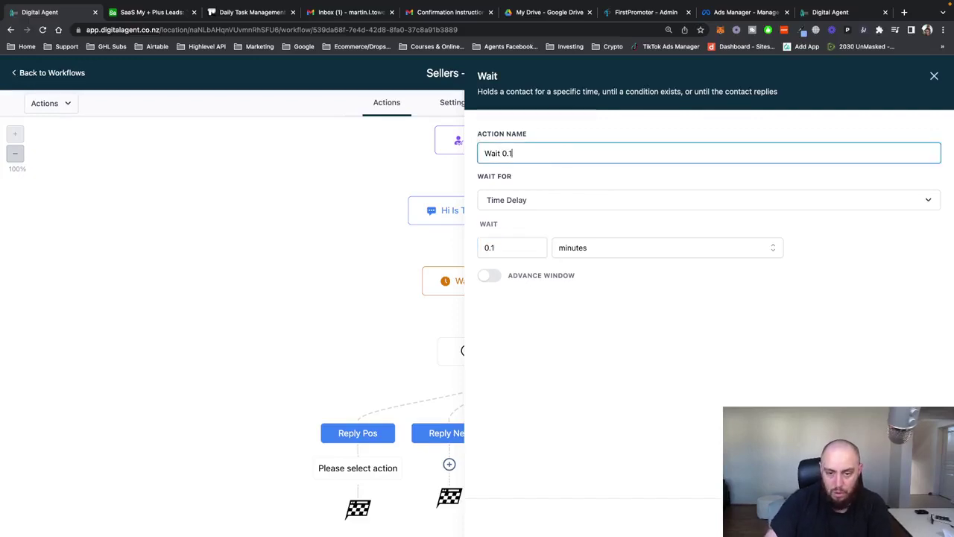
pyautogui.click(813, 344)
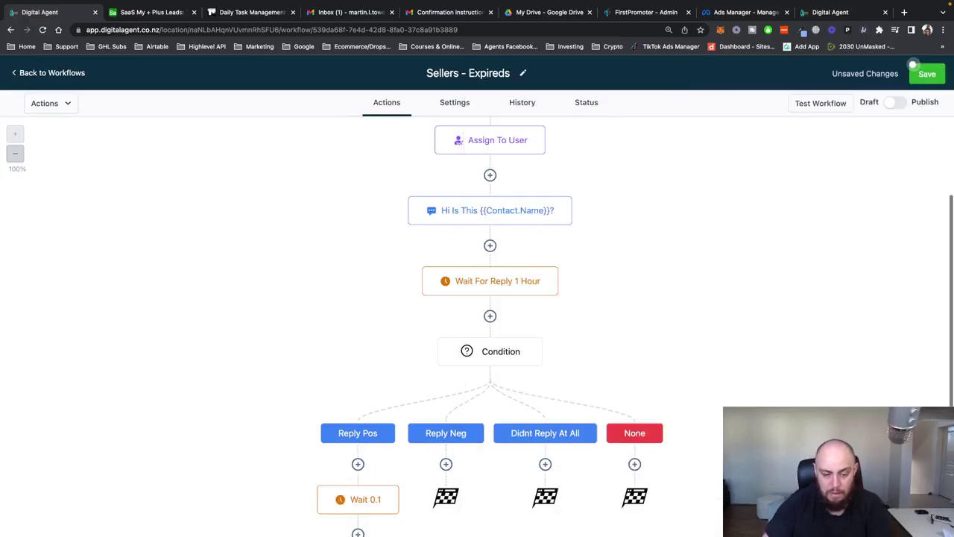
# Add a Send SMS action after "Wait 0.1" in the Reply Pos branch
pyautogui.scroll(-2, 532, 384)
pyautogui.click(358, 469)
pyautogui.write('sms')
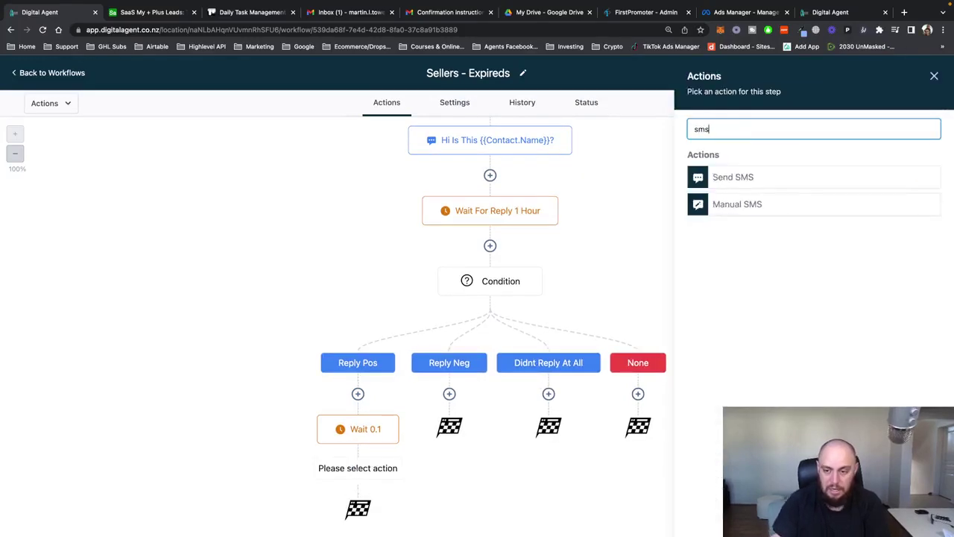
pyautogui.click(743, 177)
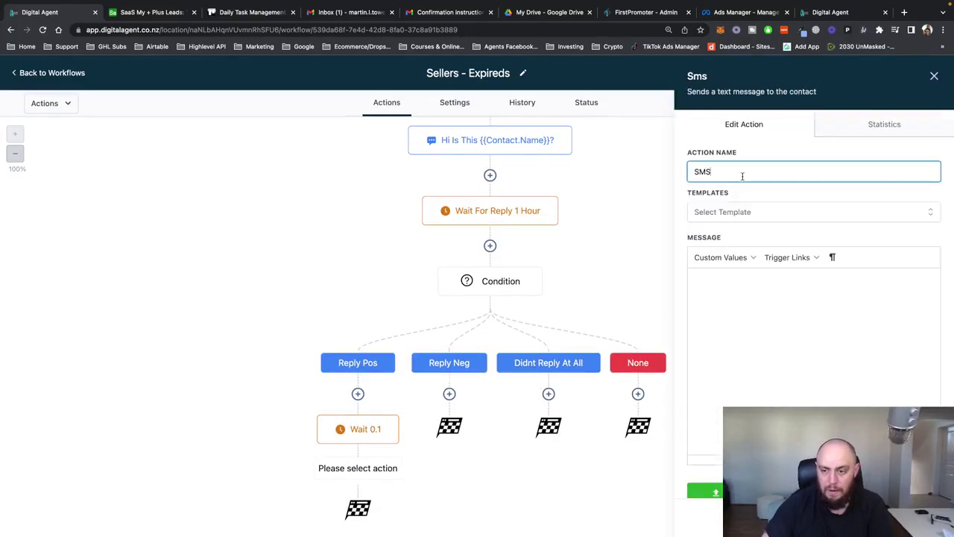
# Write the SMS message as "Great, it's", the sender's first name, "here from XYZ. I saw you were selling that property over at address."
pyautogui.click(747, 278)
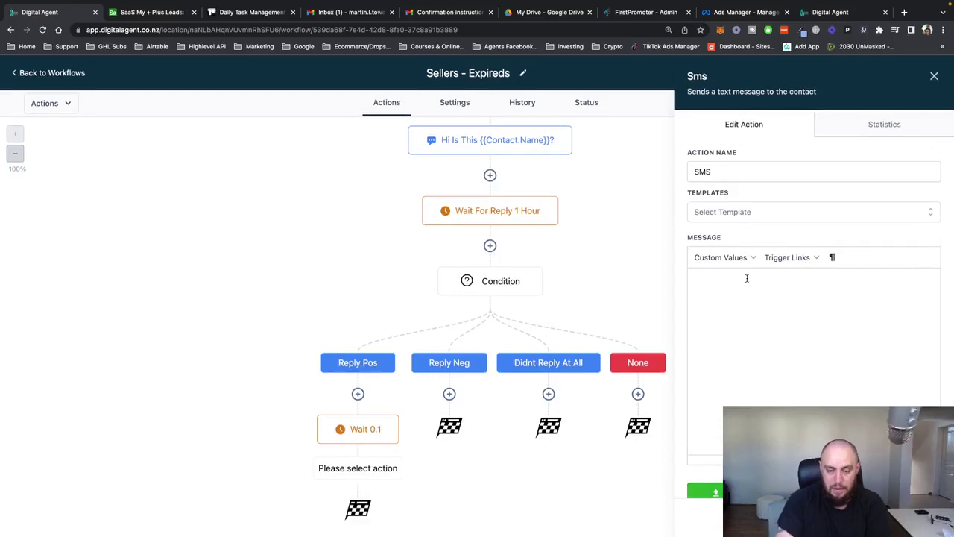
pyautogui.write('Gre')
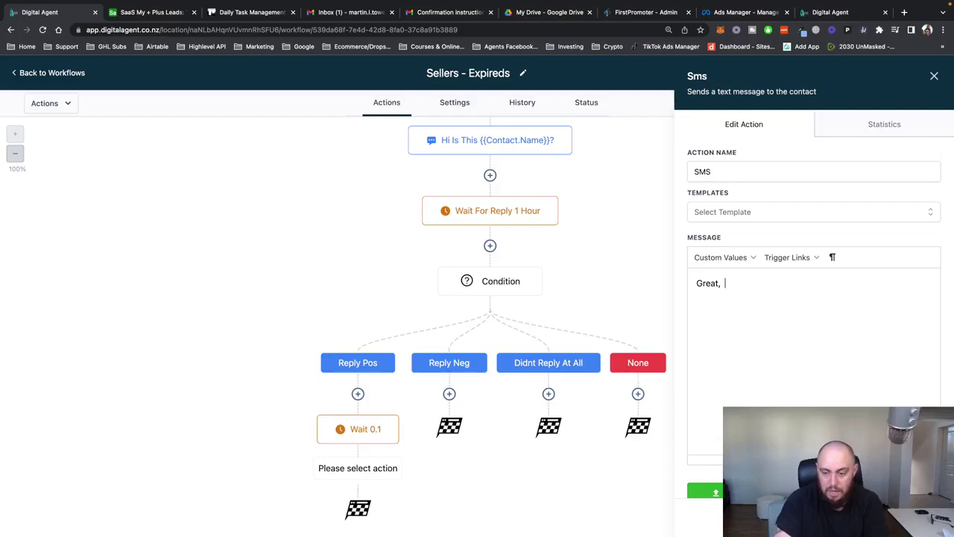
pyautogui.write("at,  it's Martin here f")
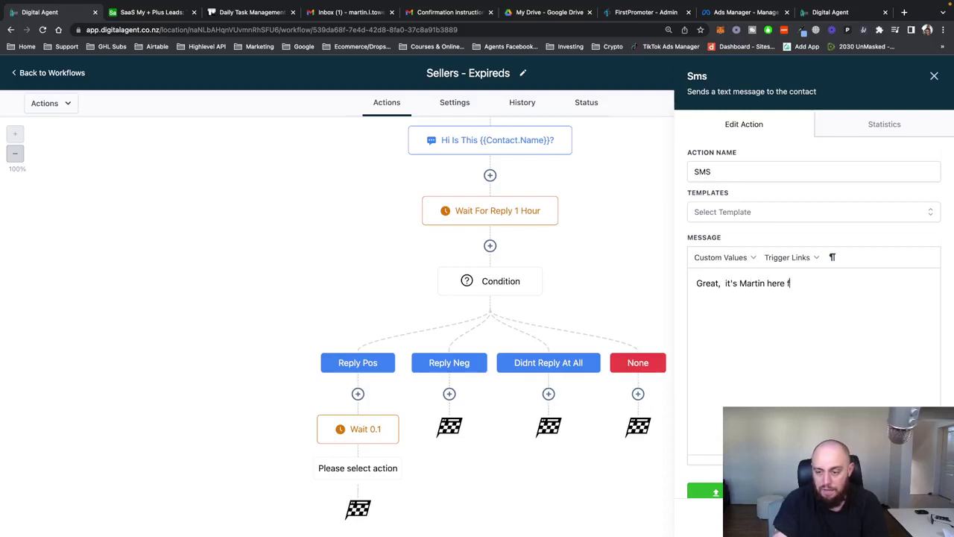
pyautogui.write('rom XYZ')
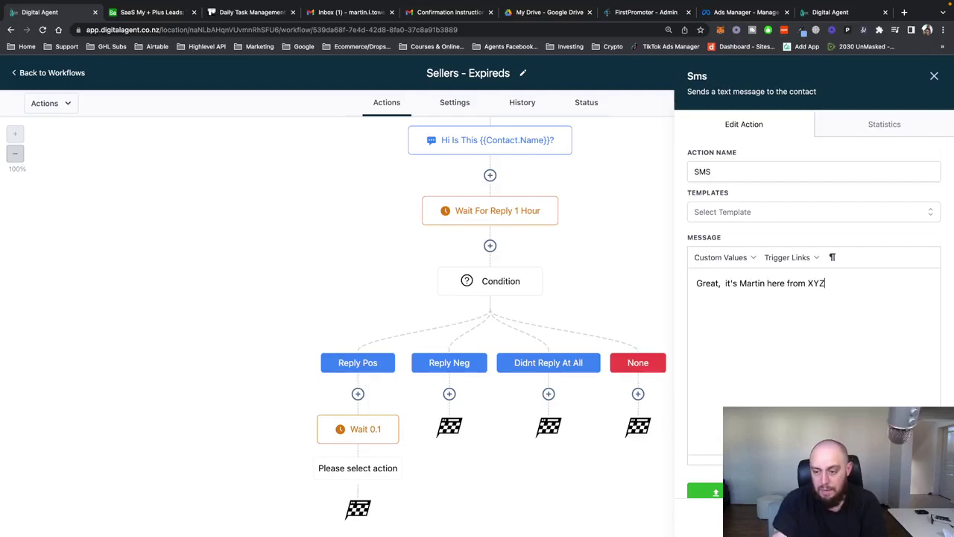
pyautogui.write('. I saw you were')
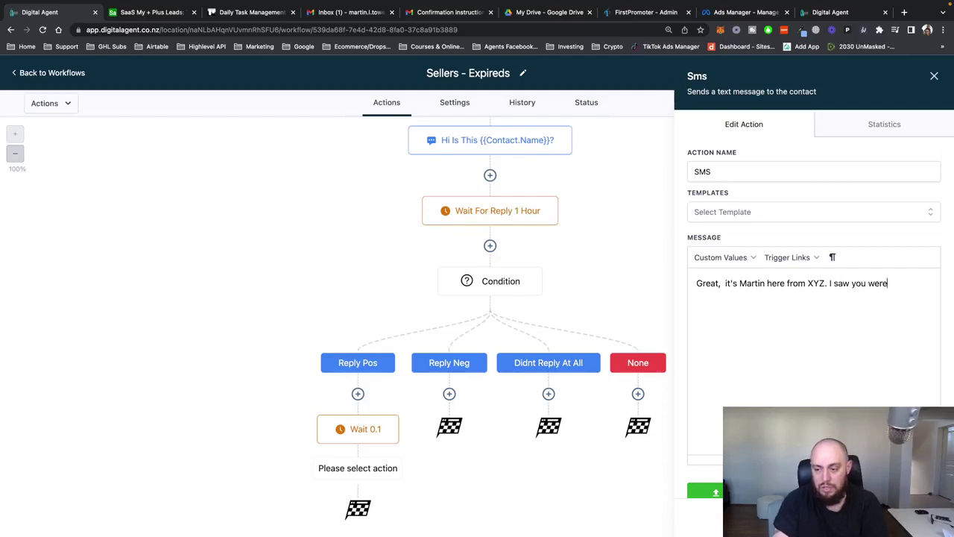
pyautogui.write(' selling that property')
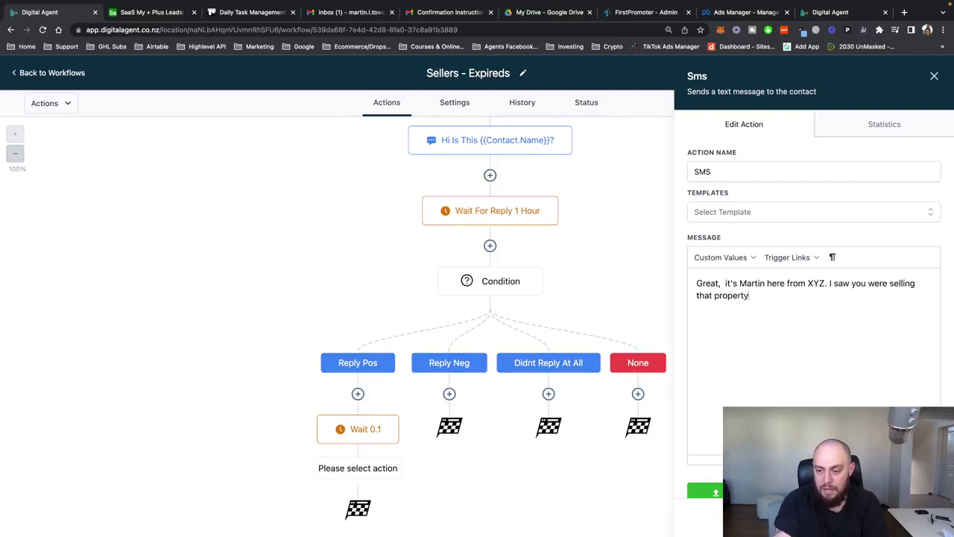
pyautogui.write(' over on ')
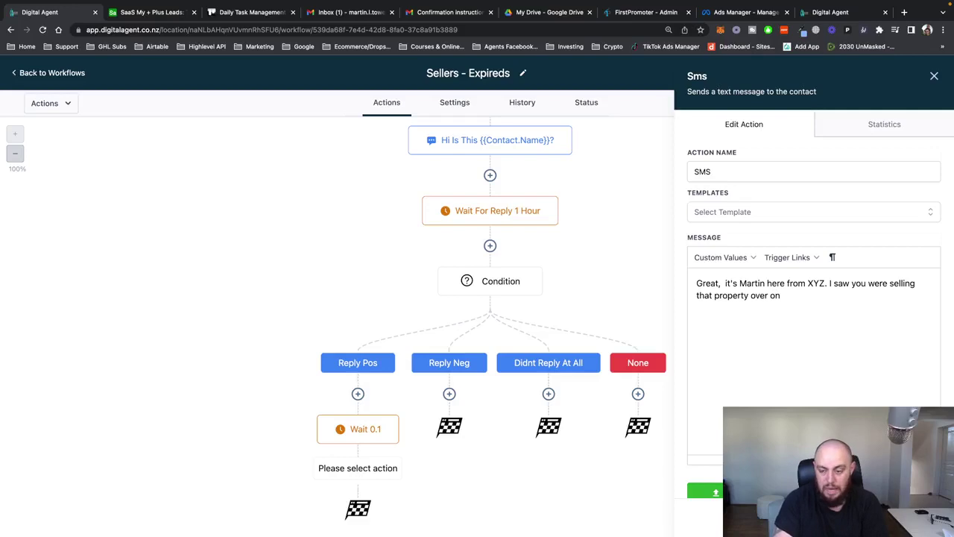
pyautogui.write('AD')
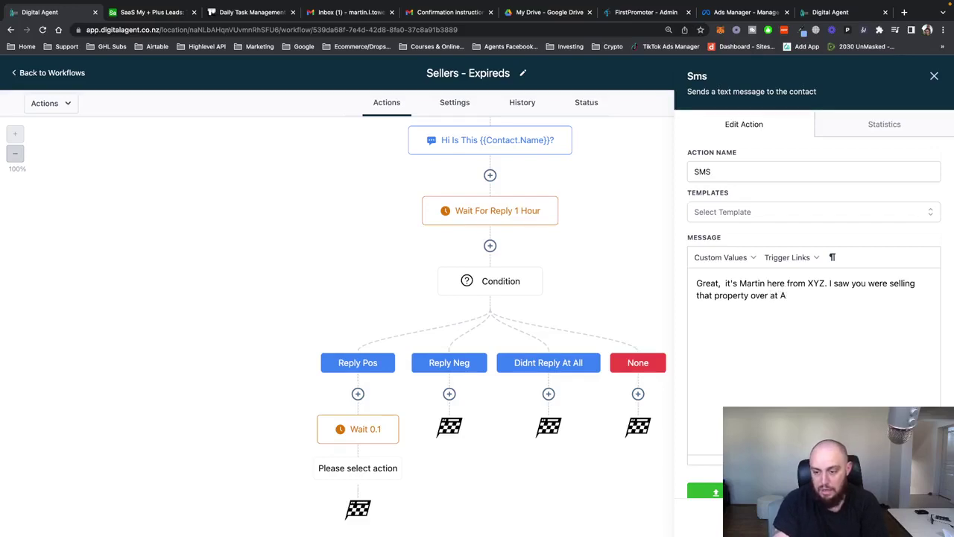
pyautogui.press('BackSpace')
pyautogui.press('BackSpace')
pyautogui.press('BackSpace')
pyautogui.press('BackSpace')
pyautogui.write('ddress.')
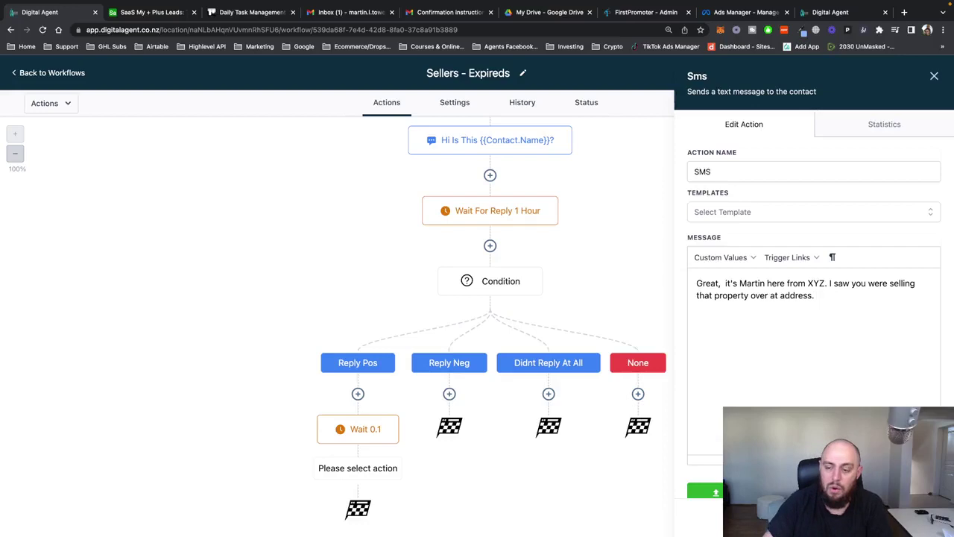
# Replace the closing "address." in the SMS message with the contact's address custom value {{contact.address1}}
pyautogui.doubleClick(797, 295)
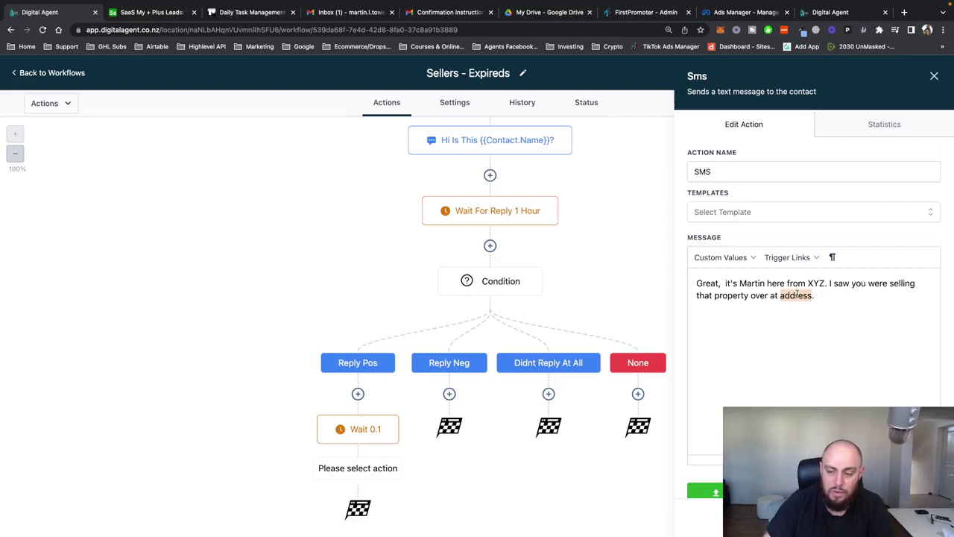
pyautogui.click(781, 295)
pyautogui.moveTo(781, 296); pyautogui.dragTo(833, 296)
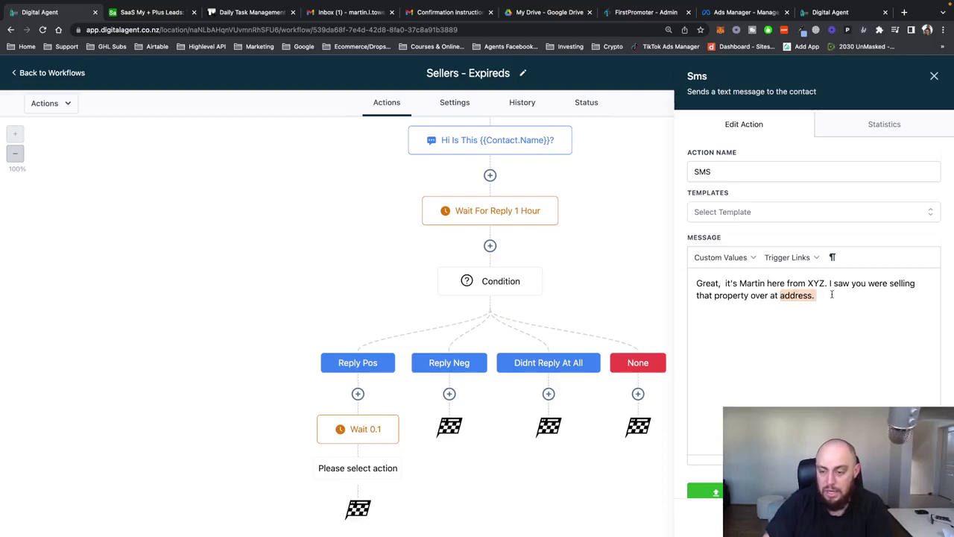
pyautogui.press('BackSpace')
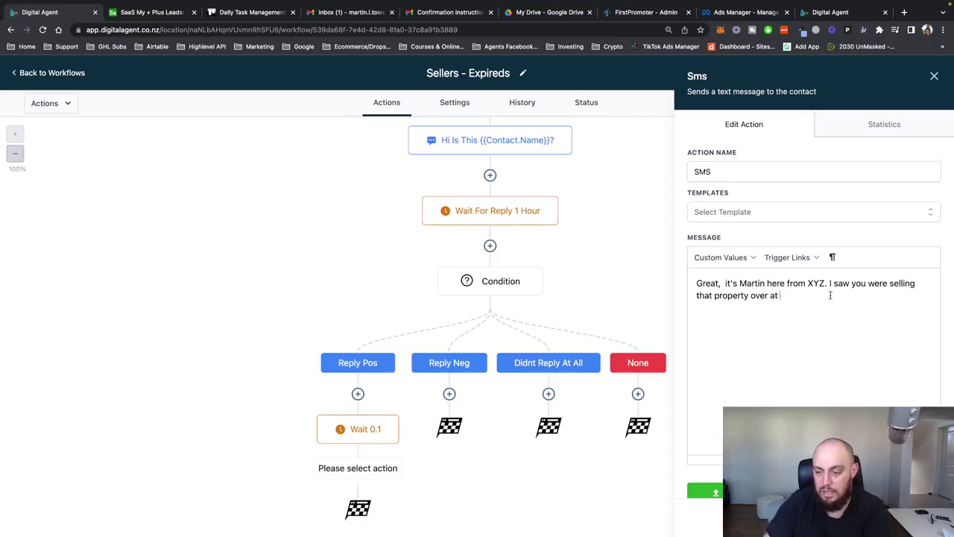
pyautogui.click(724, 257)
pyautogui.moveTo(727, 278)
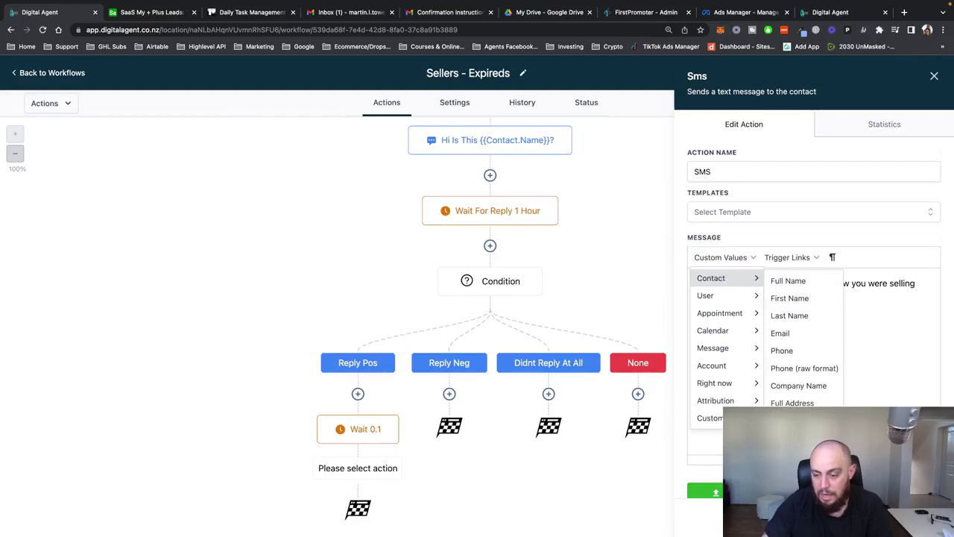
pyautogui.click(791, 421)
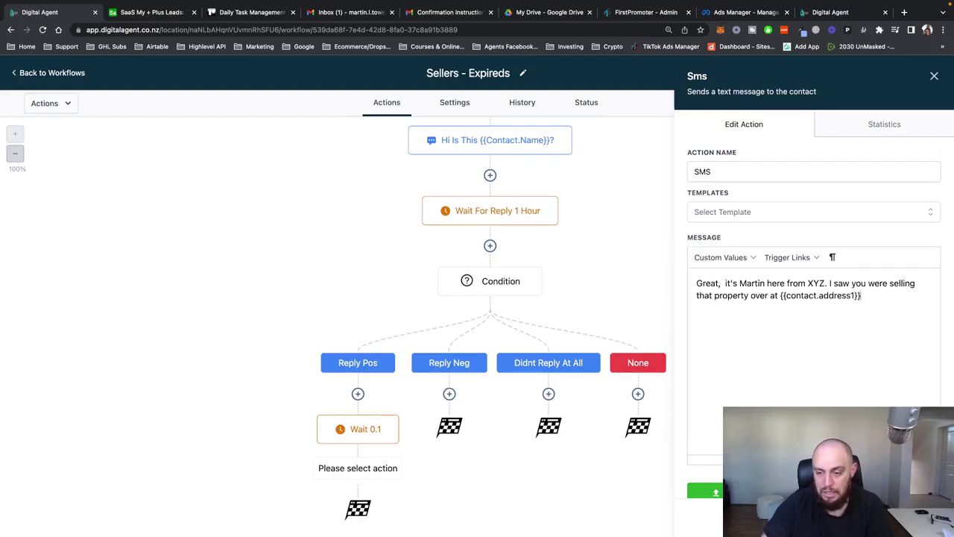
# Continue the SMS message after the contact's address with ". I have a promotion where we run a free open house,"
pyautogui.moveTo(864, 296); pyautogui.dragTo(768, 296)
pyautogui.click(890, 295)
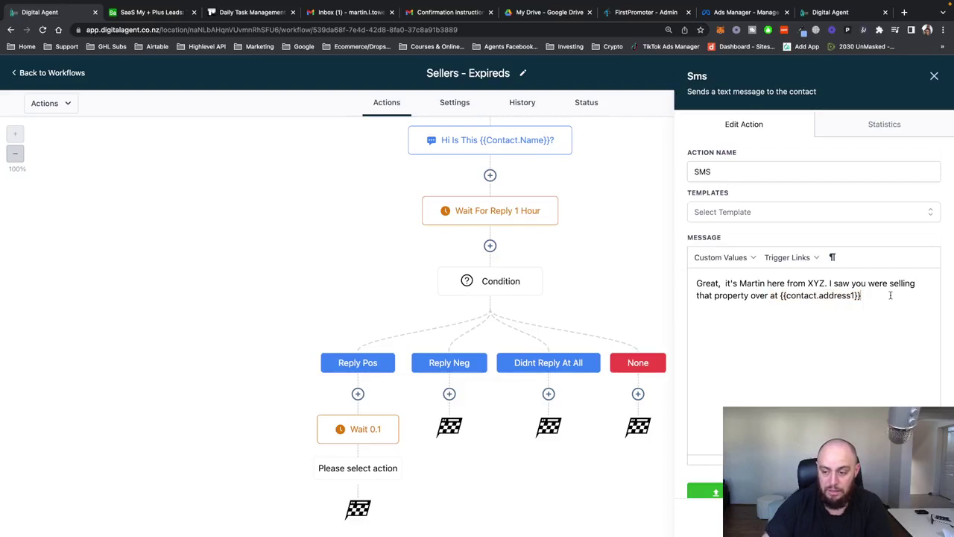
pyautogui.write('.')
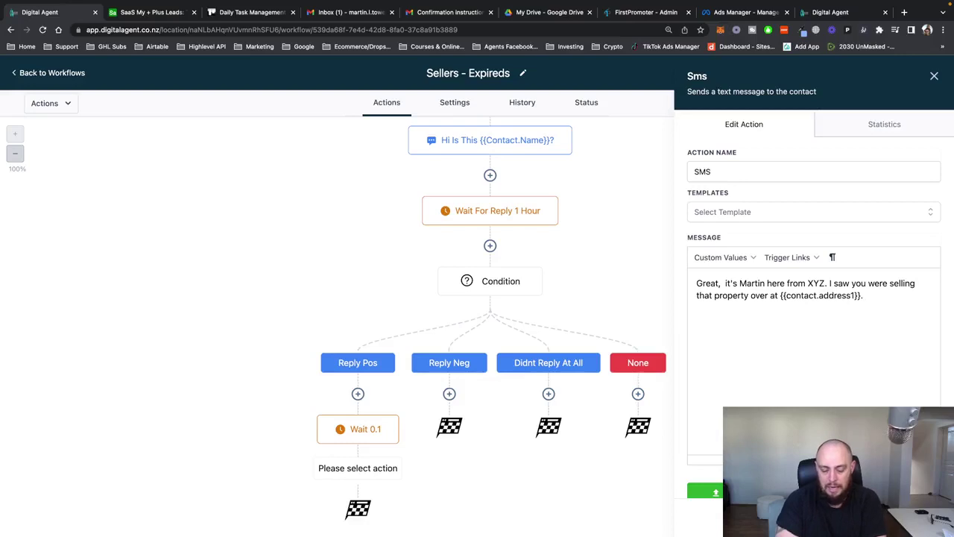
pyautogui.write('I have a')
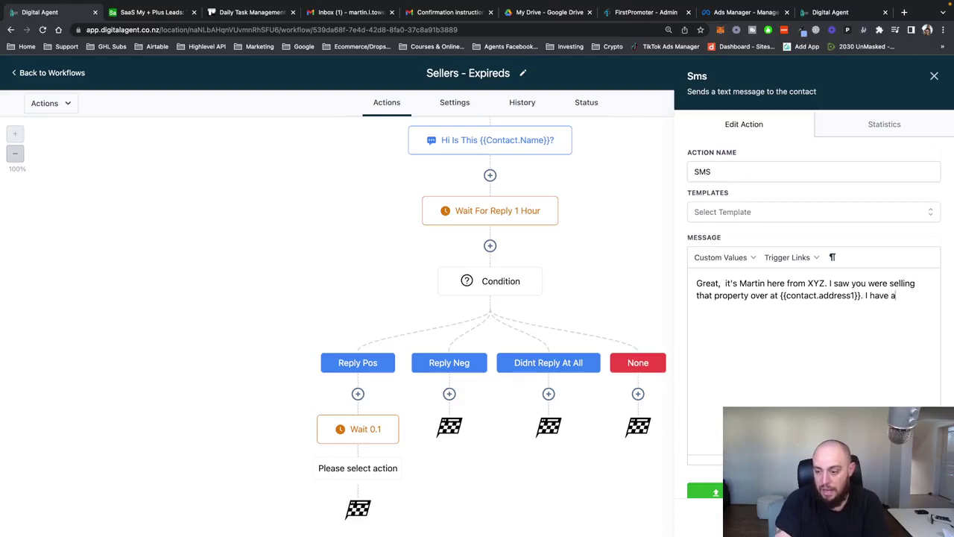
pyautogui.write(' pr')
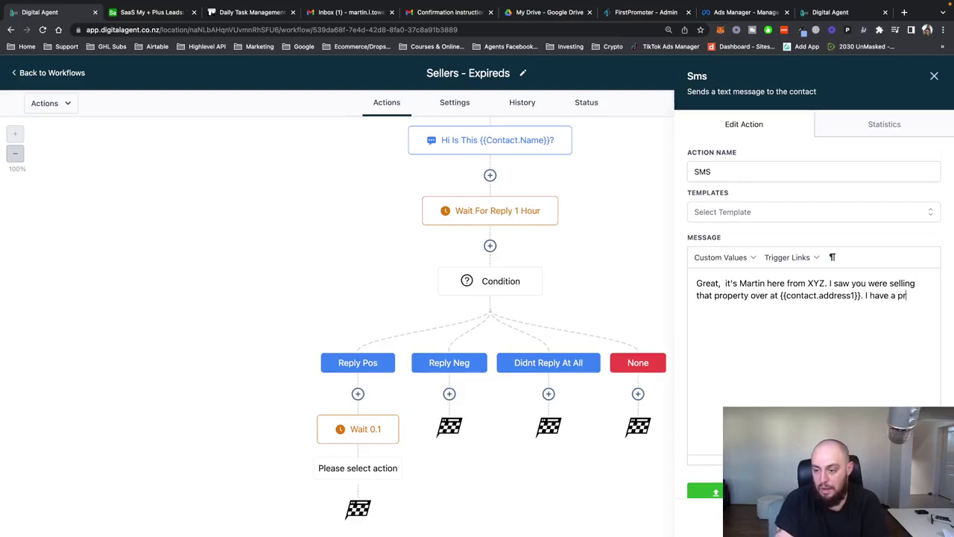
pyautogui.write('motioomt')
pyautogui.press('BackSpace')
pyautogui.press('BackSpace')
pyautogui.press('BackSpace')
pyautogui.write('omotion')
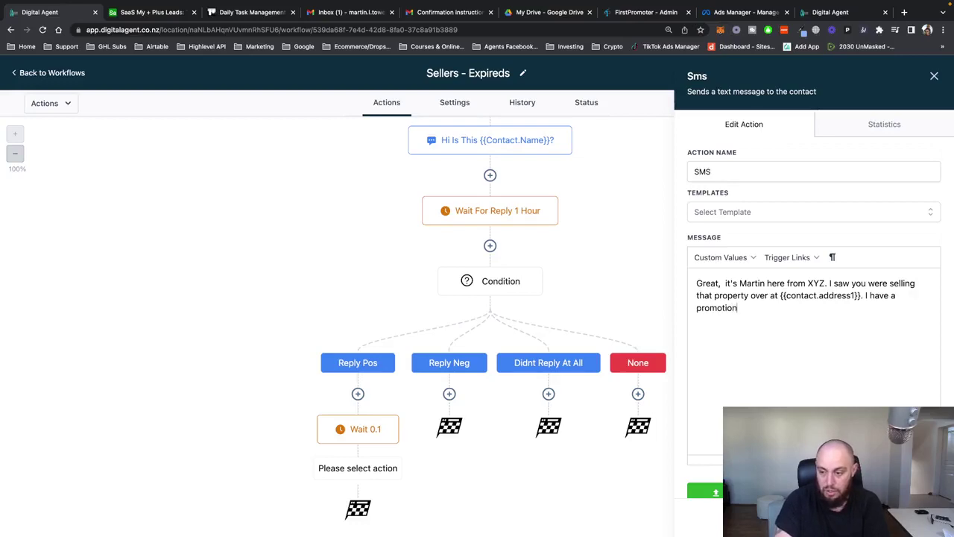
pyautogui.write(' where we run a ')
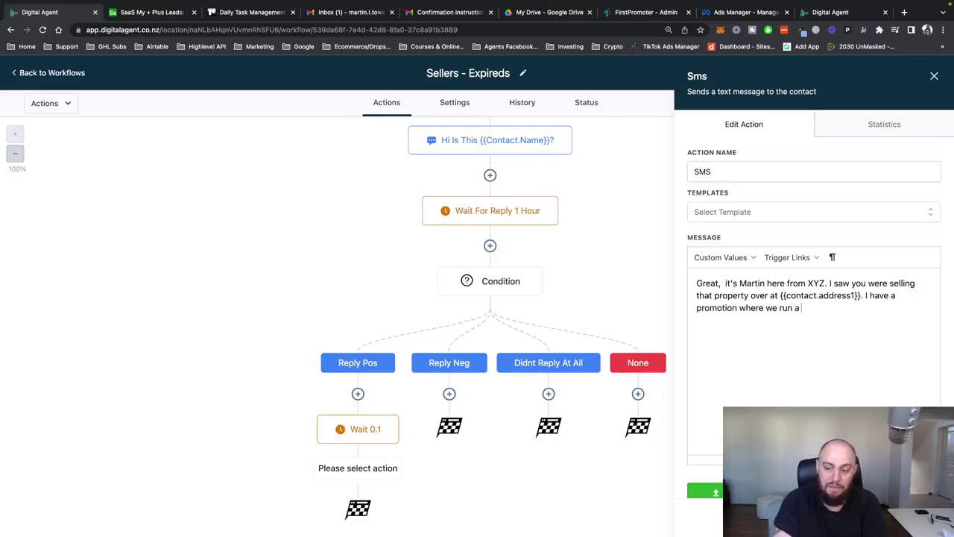
pyautogui.write('free open hosue.')
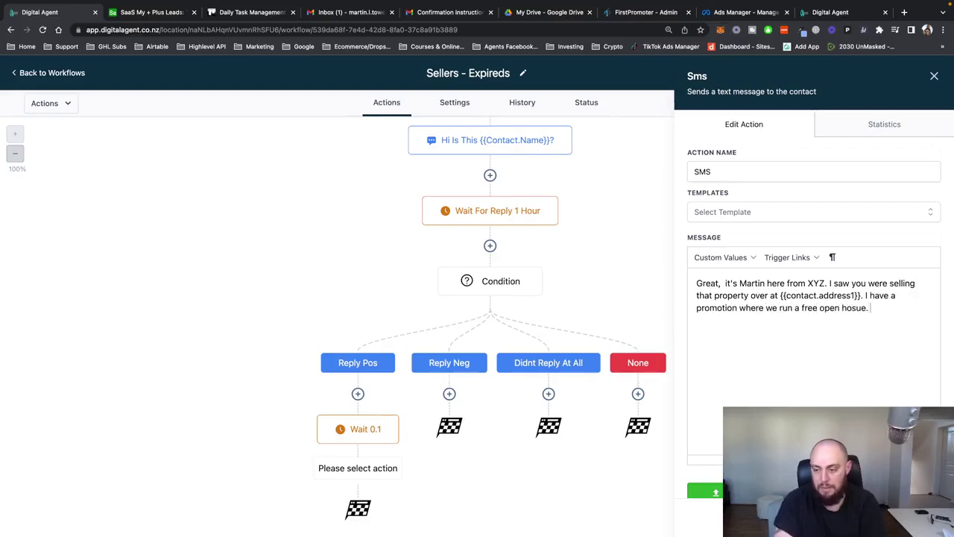
pyautogui.press('BackSpace')
pyautogui.press('BackSpace')
pyautogui.press('BackSpace')
pyautogui.press('BackSpace')
pyautogui.write('use, i')
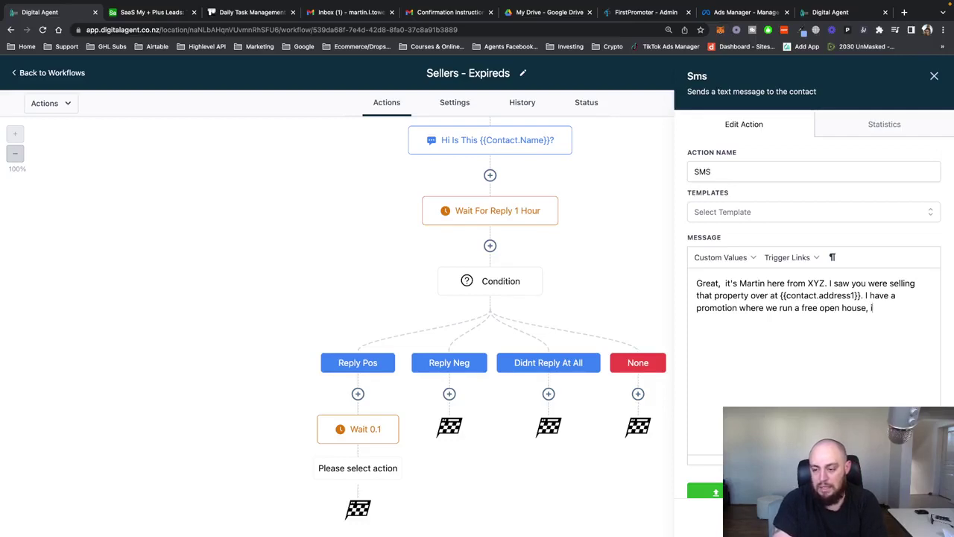
# End the SMS message with "is that worth a conversation?" and save the action
pyautogui.write('s that worth')
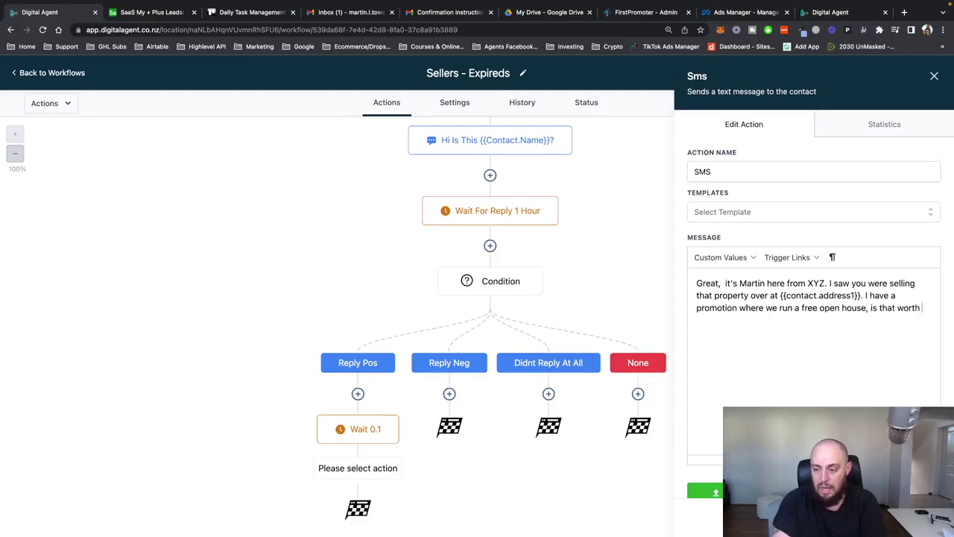
pyautogui.write(' a conversatoon.')
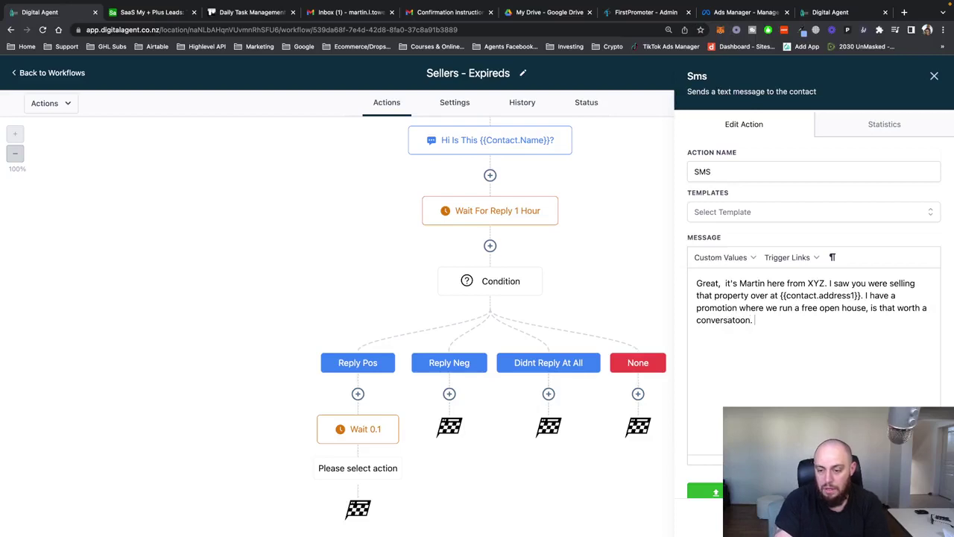
pyautogui.write('ion.')
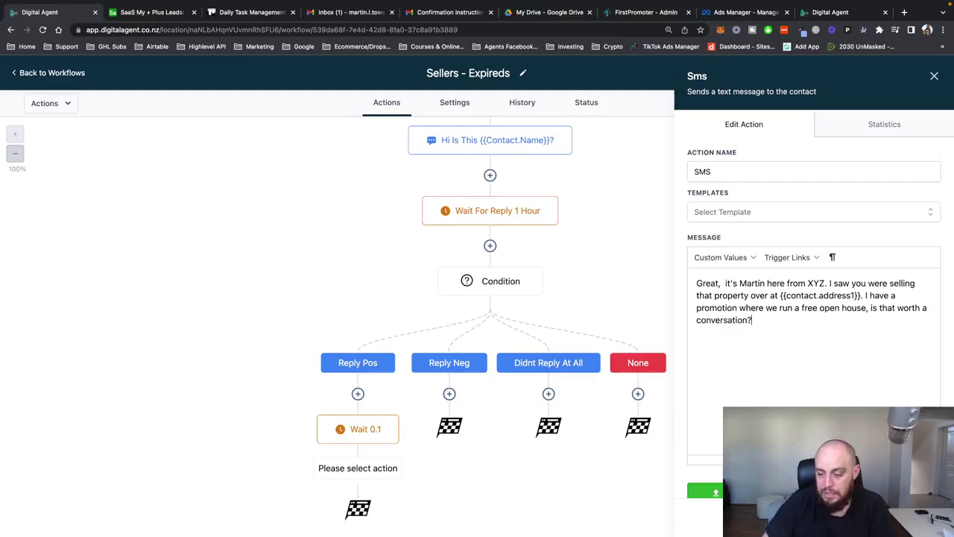
pyautogui.click(716, 491)
# Rename the Reply Pos branch's SMS action with the message text "I have a promotion where" and save it
pyautogui.scroll(-1, 656, 326)
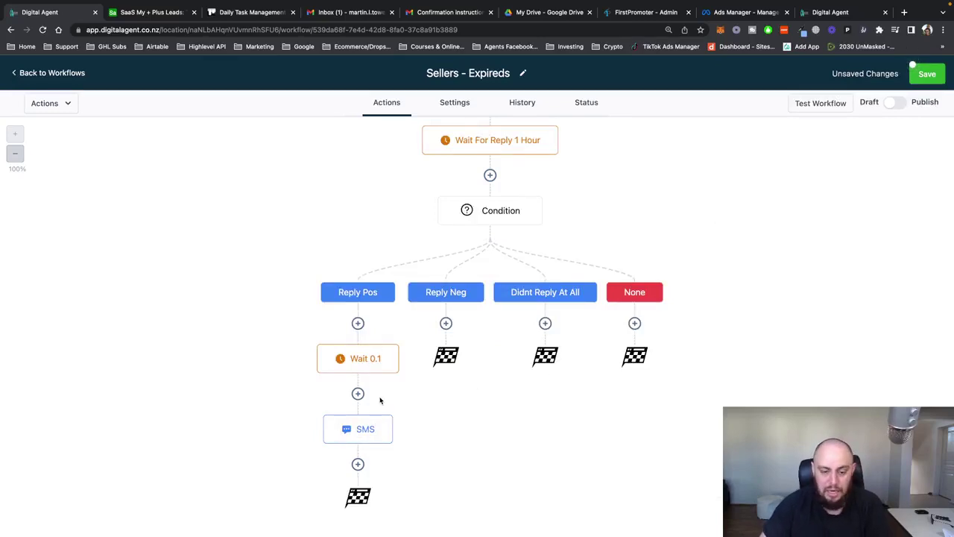
pyautogui.click(371, 429)
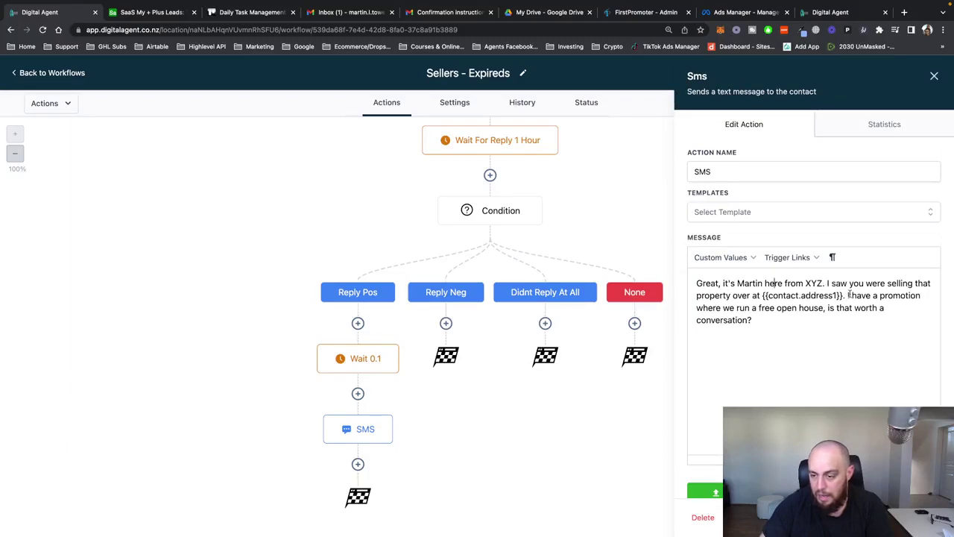
pyautogui.moveTo(848, 295); pyautogui.dragTo(721, 308)
pyautogui.hotkey('ctrl', 'c')
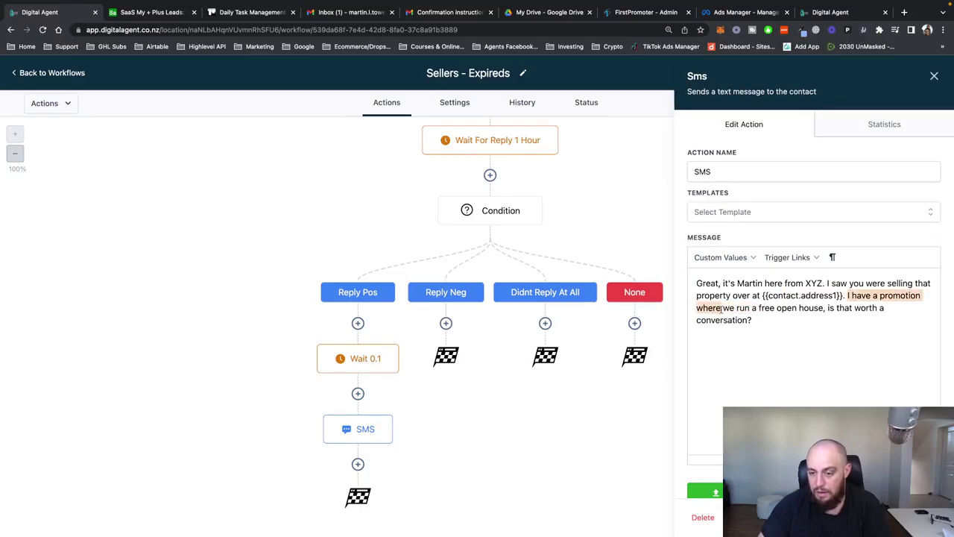
pyautogui.doubleClick(735, 171)
pyautogui.hotkey('ctrl', 'v')
pyautogui.click(705, 492)
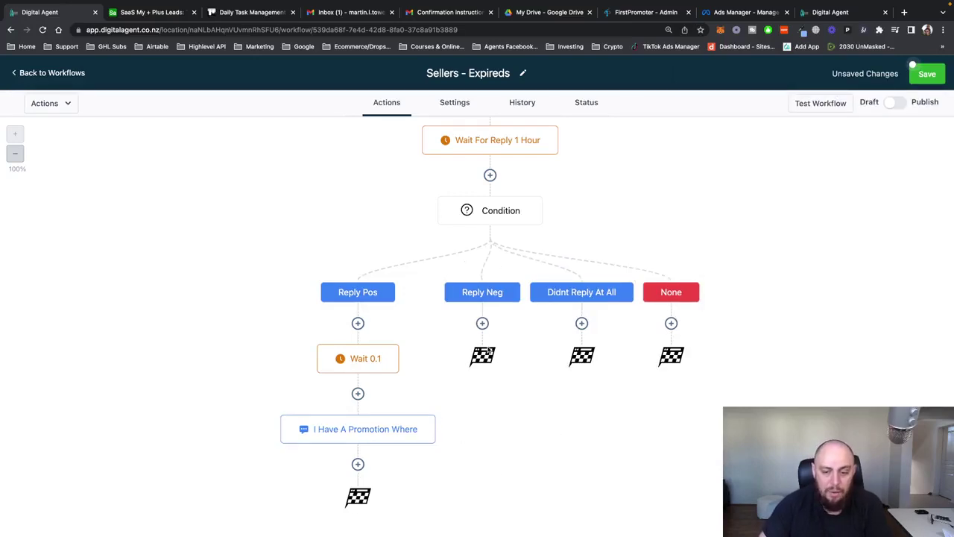
# Add a Wait action named "Wait 0.1" under the Reply Neg branch with a time delay of 0.1 minutes and save it
pyautogui.click(482, 323)
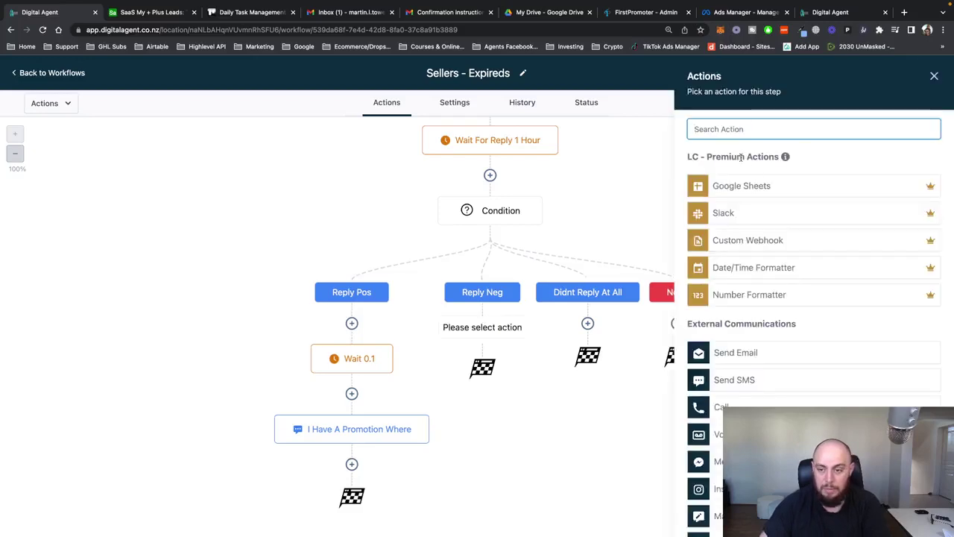
pyautogui.write('wa')
pyautogui.click(730, 176)
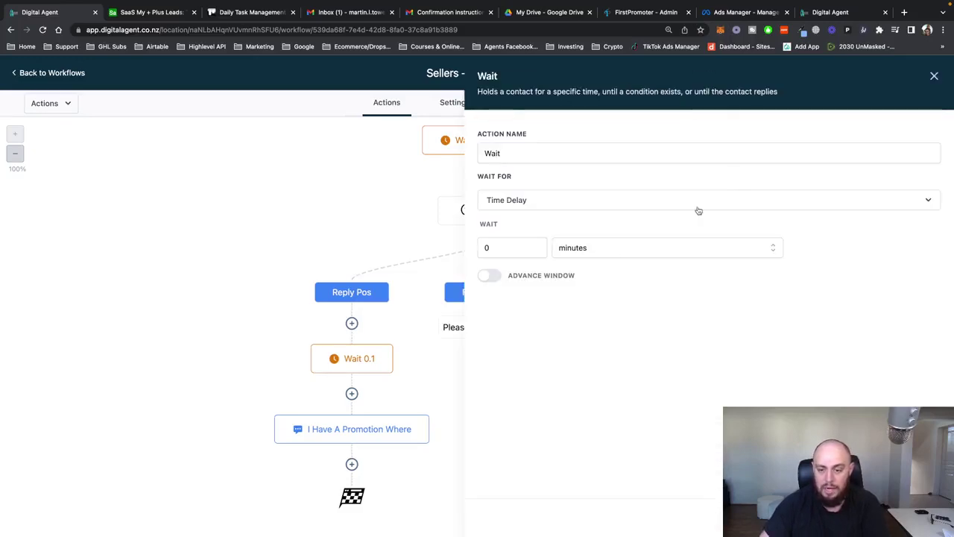
pyautogui.click(504, 247)
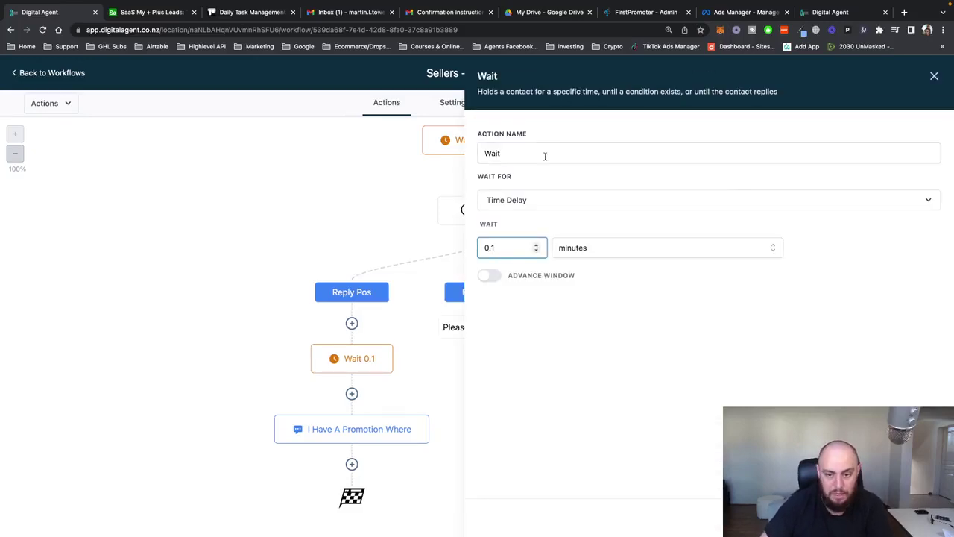
pyautogui.click(546, 154)
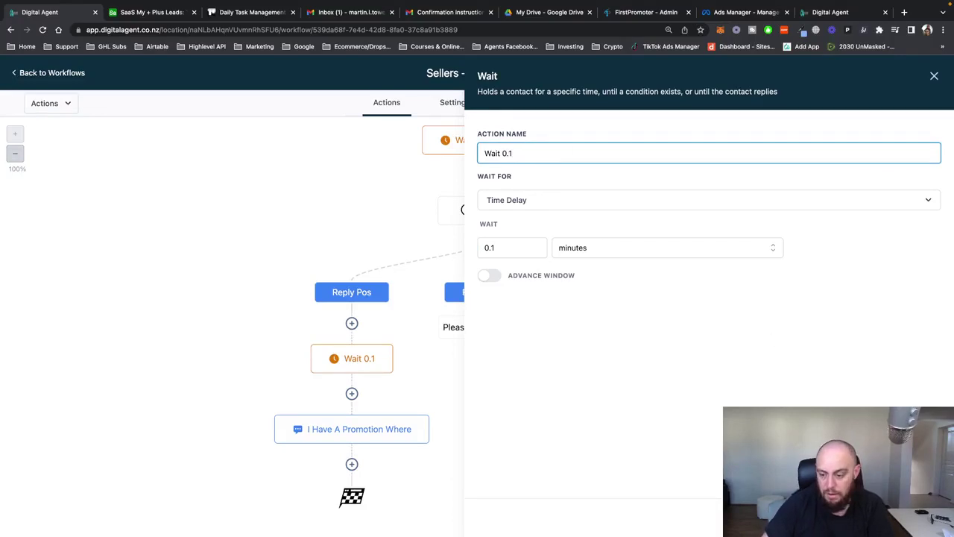
pyautogui.click(906, 518)
# Add a Send SMS action after "Wait 0.1" in the Reply Neg branch
pyautogui.click(483, 393)
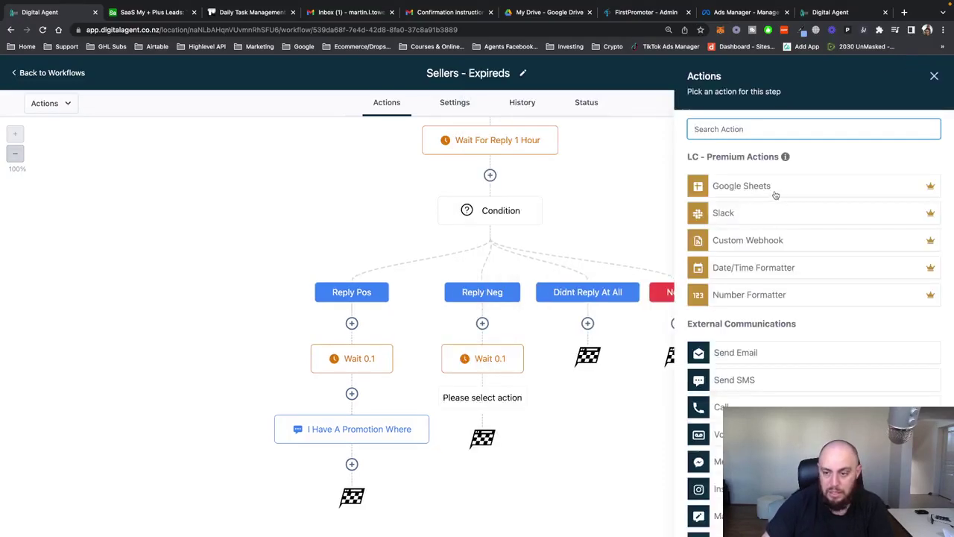
pyautogui.write('s')
pyautogui.click(731, 203)
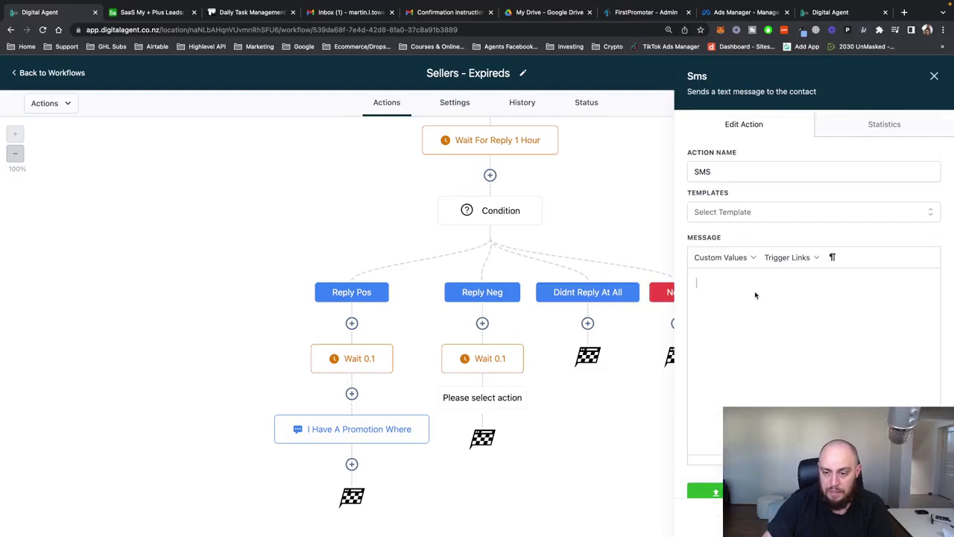
# Write the SMS message "Did I get the wrong number? I was looking for the owner of {{contact.address1}}?" using the contact address custom value, and save it
pyautogui.write('Did I get t')
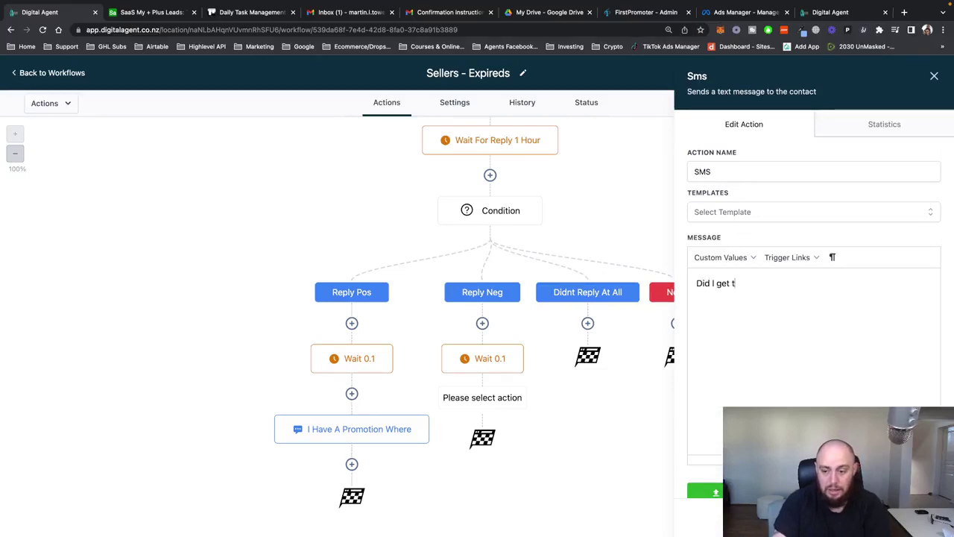
pyautogui.write('he wrong number?')
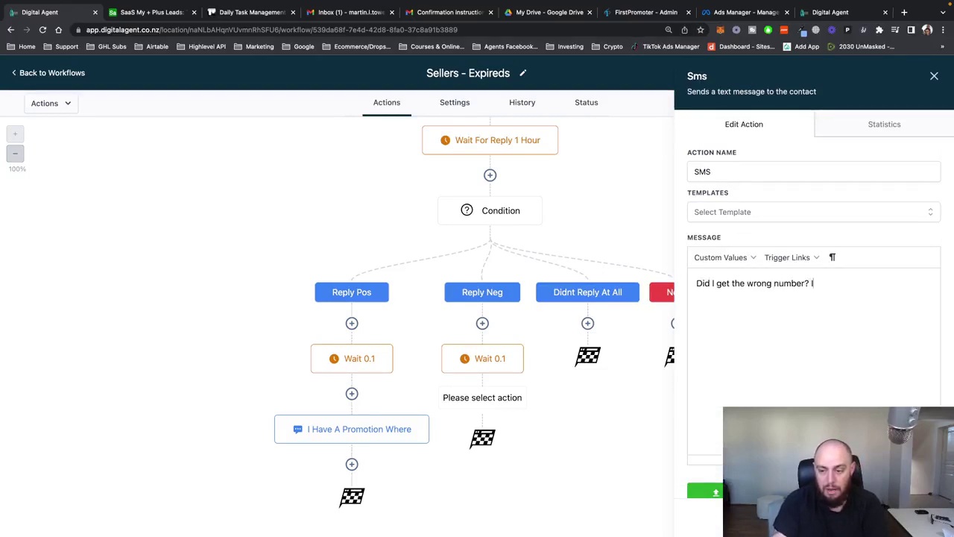
pyautogui.write(' I was looking for t')
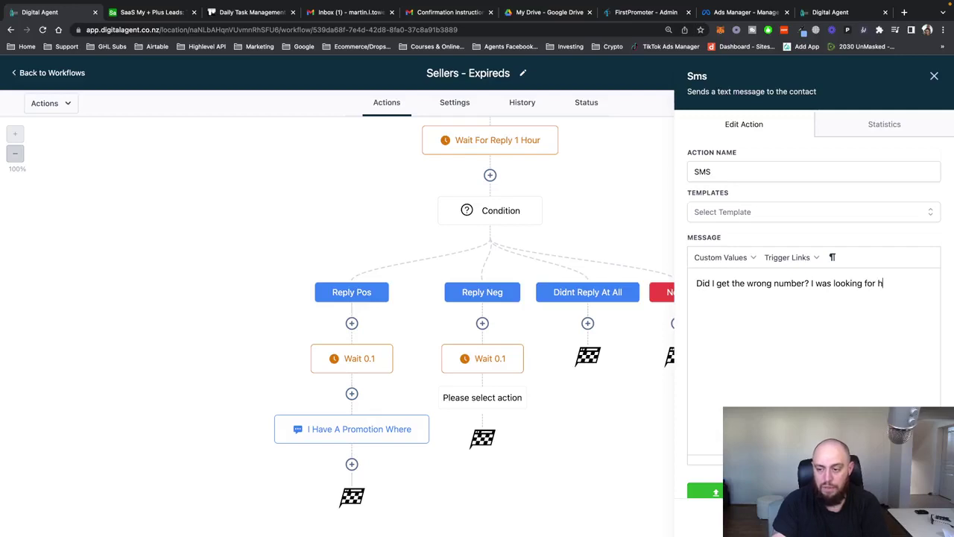
pyautogui.write('he owner of')
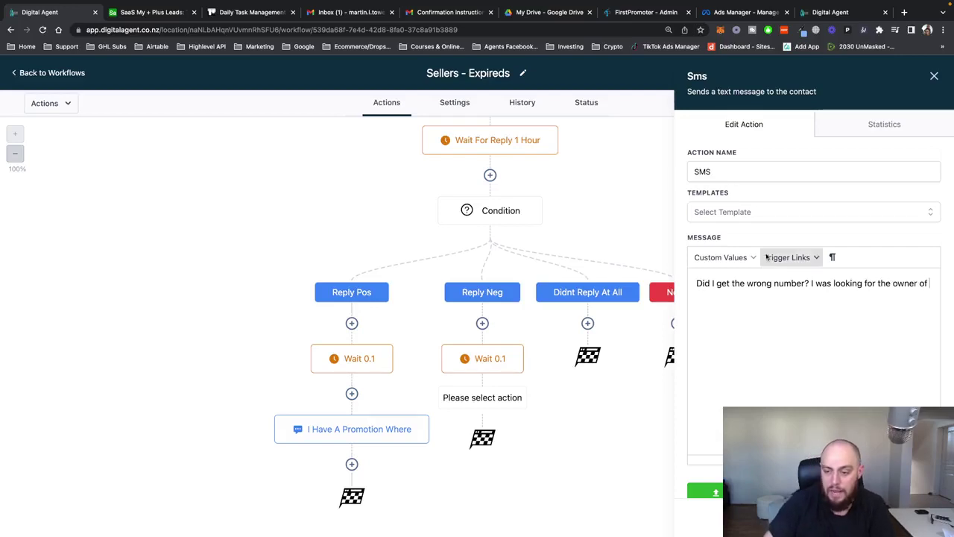
pyautogui.click(721, 257)
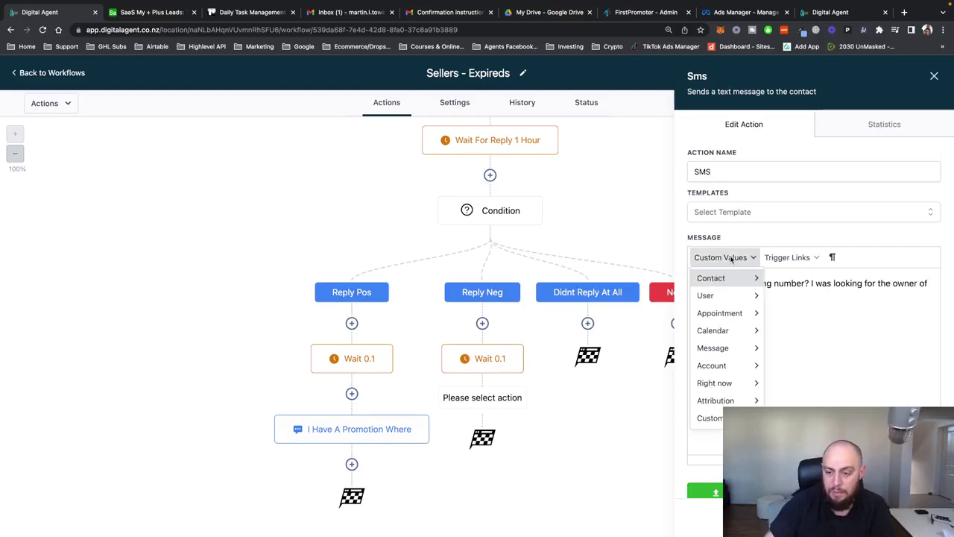
pyautogui.moveTo(733, 278)
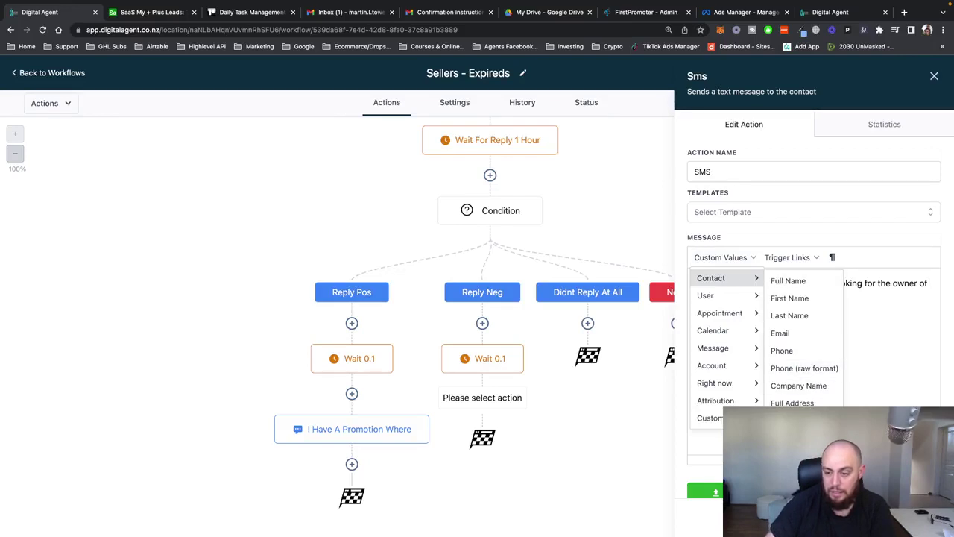
pyautogui.click(817, 401)
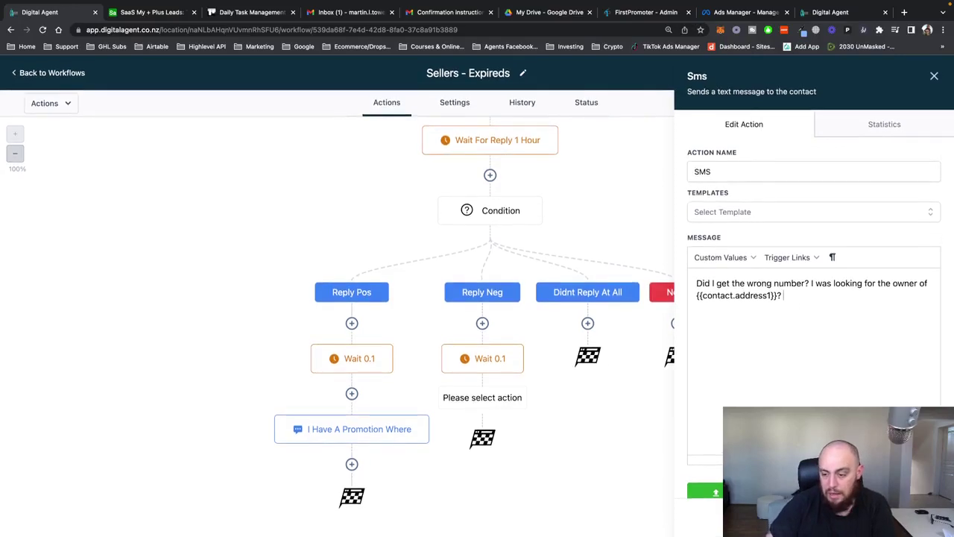
pyautogui.click(706, 492)
# Add a Wait action named "Wait 0.1" after the SMS in the Reply Neg branch, delayed 0.1 minutes, and save it
pyautogui.click(483, 494)
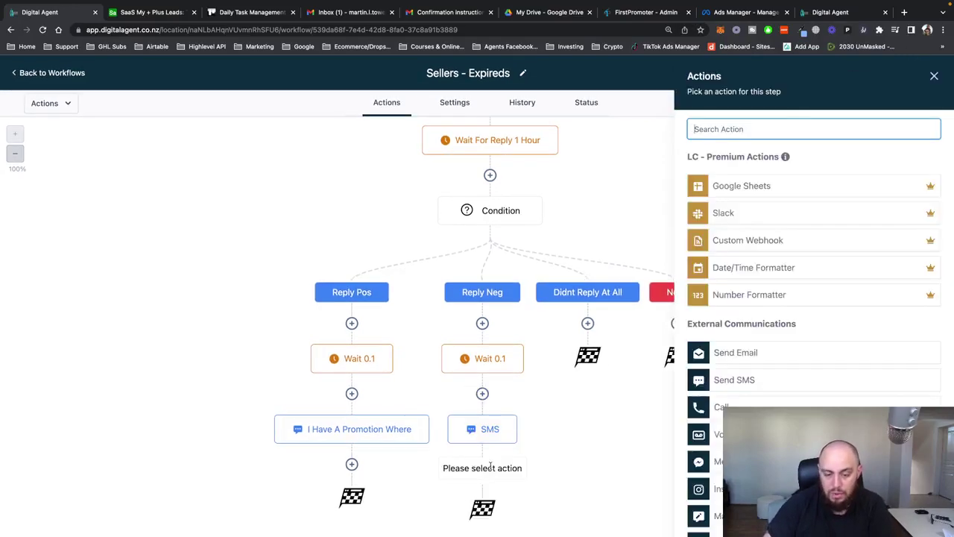
pyautogui.write('wa')
pyautogui.click(741, 179)
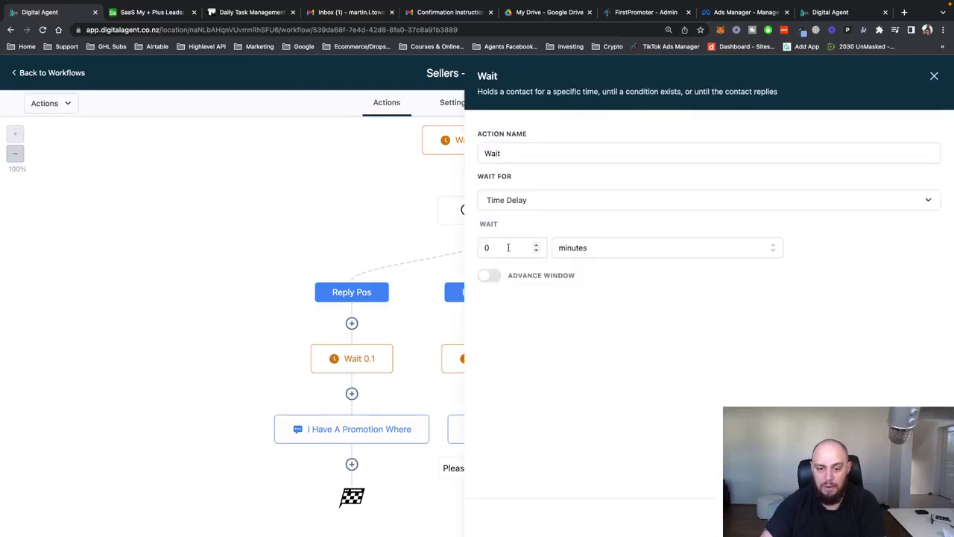
pyautogui.click(507, 247)
pyautogui.click(564, 151)
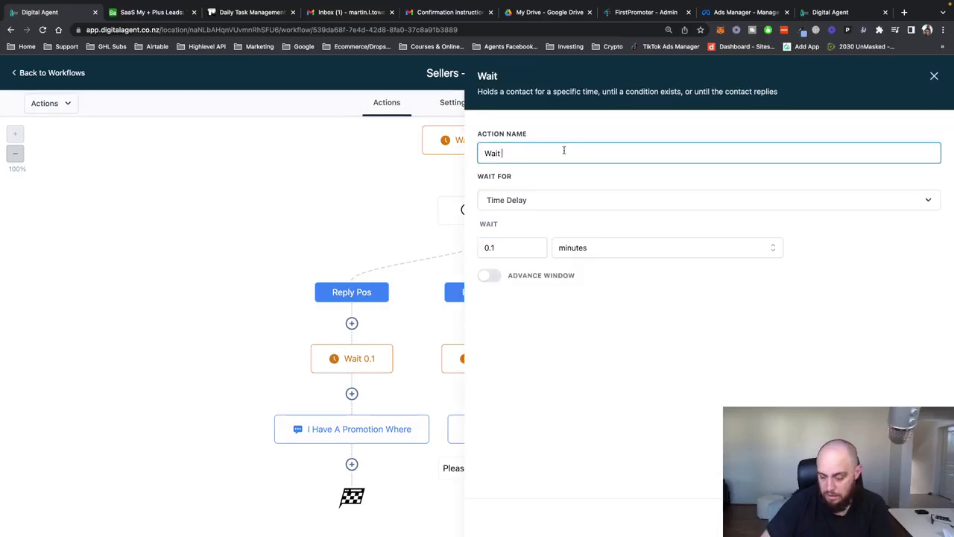
pyautogui.click(906, 514)
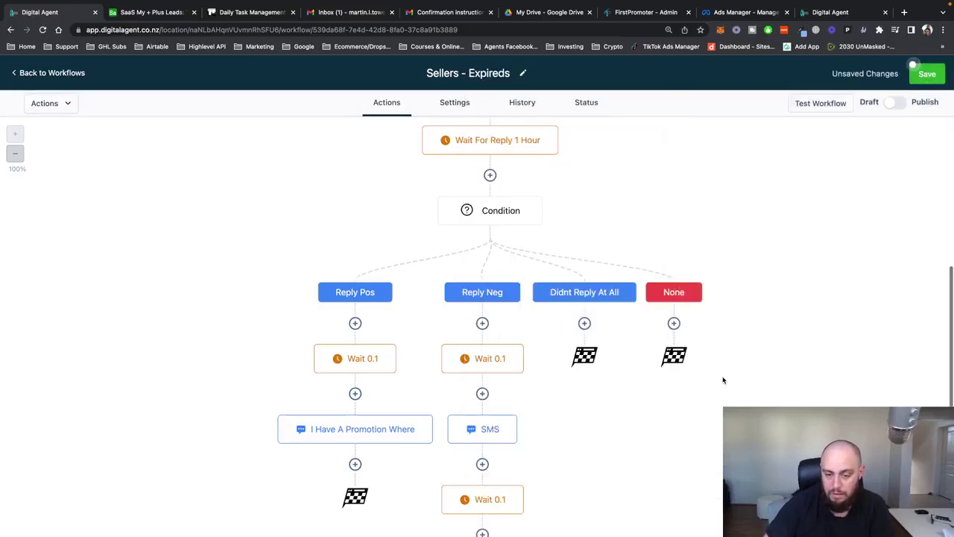
# Add a Go To action after the second "Wait 0.1" in the Reply Neg branch, linked to the "I Have A Promotion Where" SMS, and review that message
pyautogui.scroll(-2, 711, 363)
pyautogui.click(482, 464)
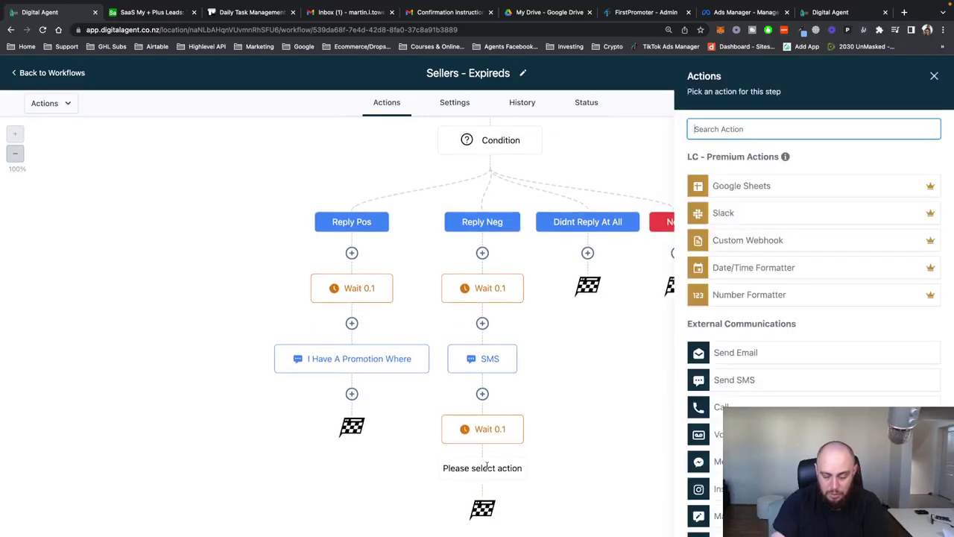
pyautogui.write('go')
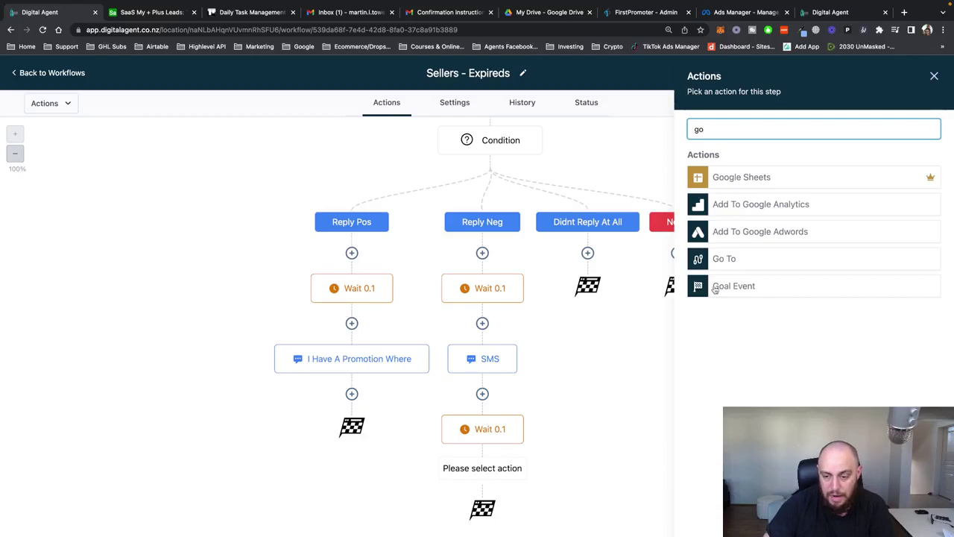
pyautogui.click(720, 259)
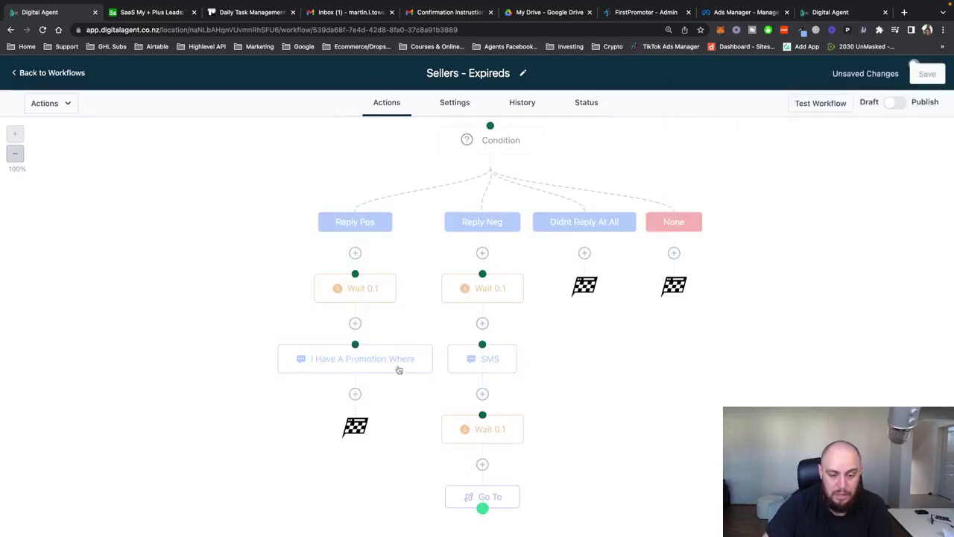
pyautogui.click(355, 346)
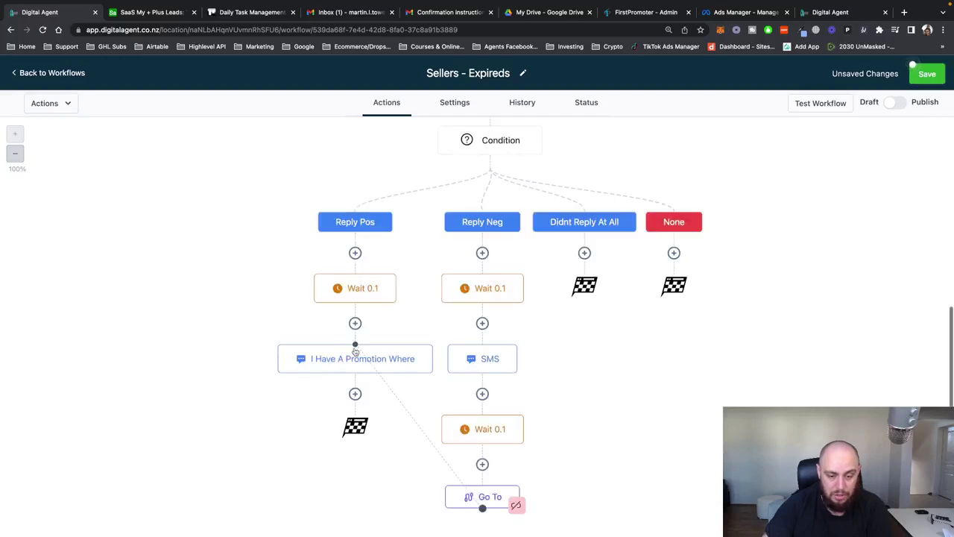
pyautogui.click(349, 358)
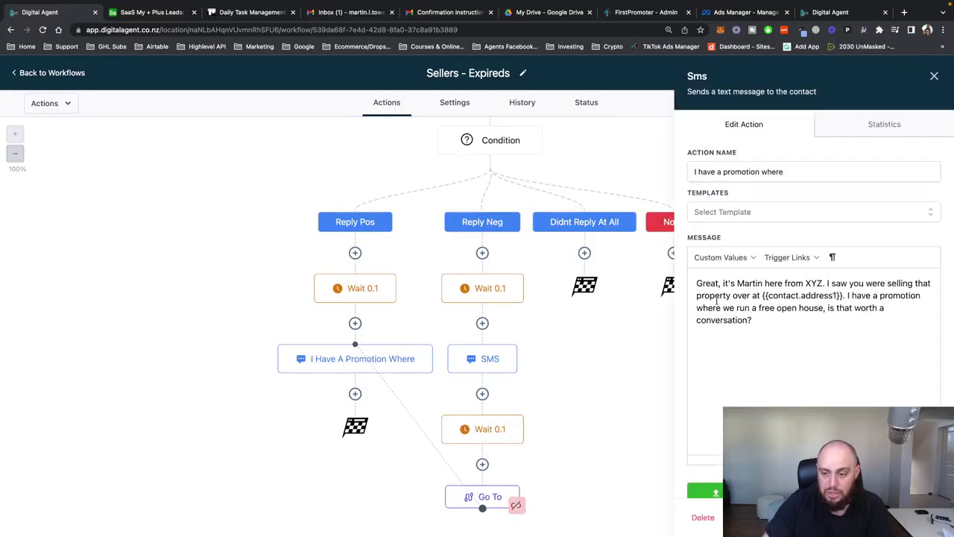
pyautogui.click(906, 517)
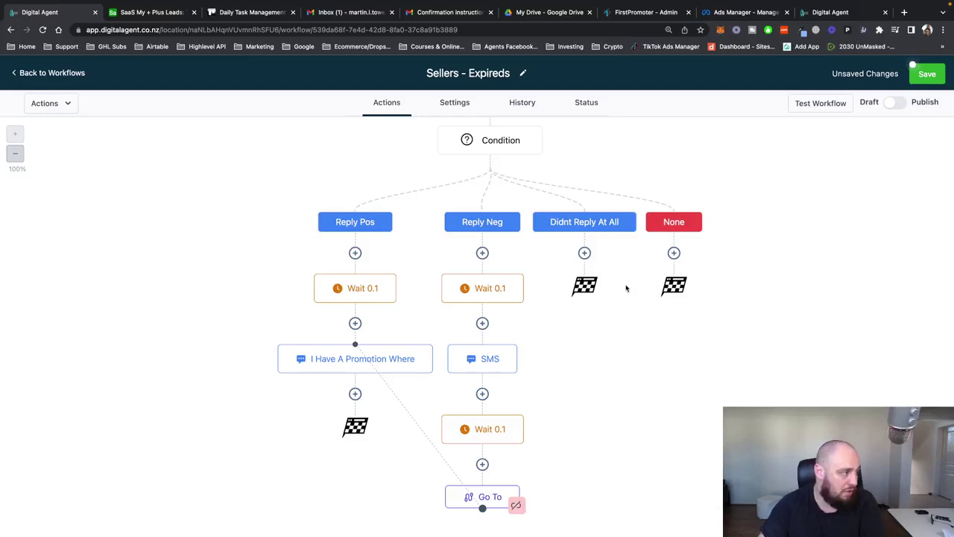
pyautogui.scroll(-1, 605, 323)
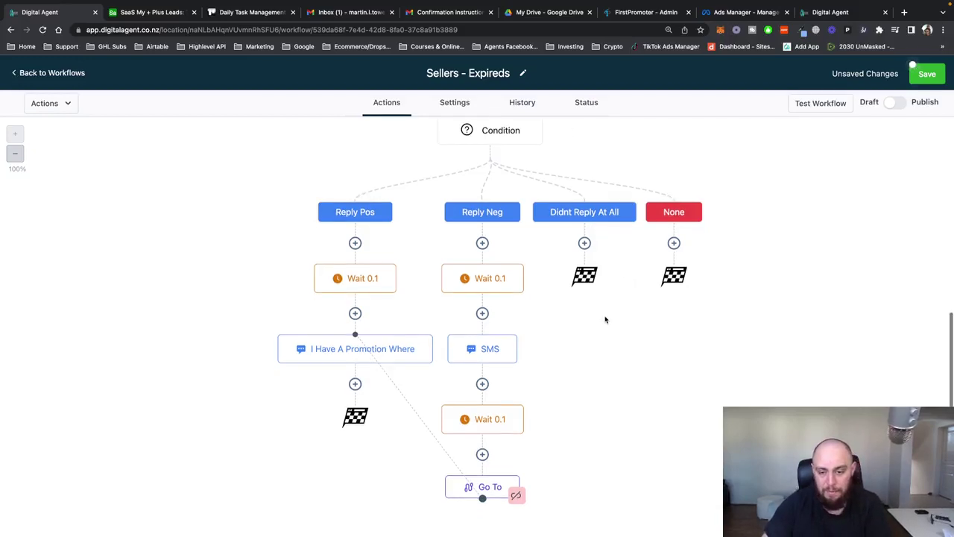
pyautogui.click(584, 243)
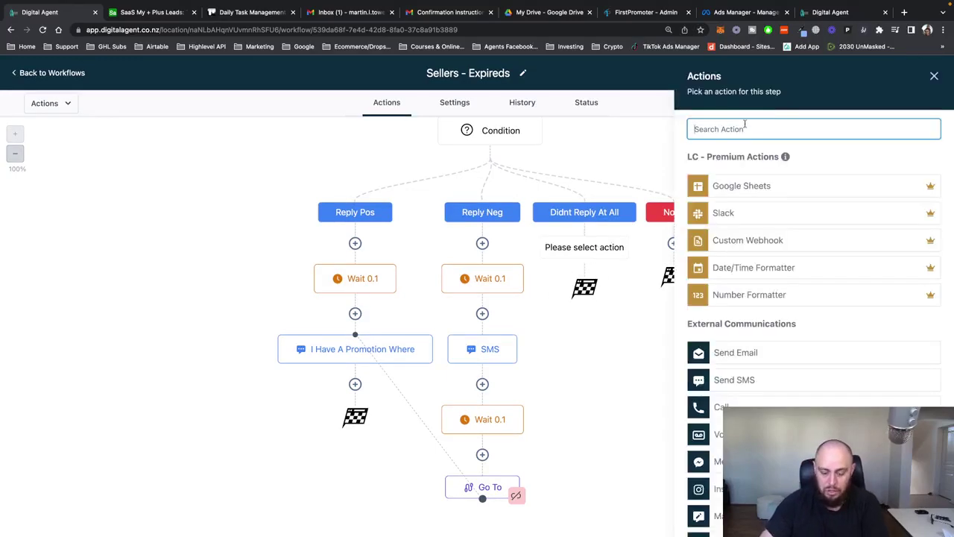
pyautogui.write('sms')
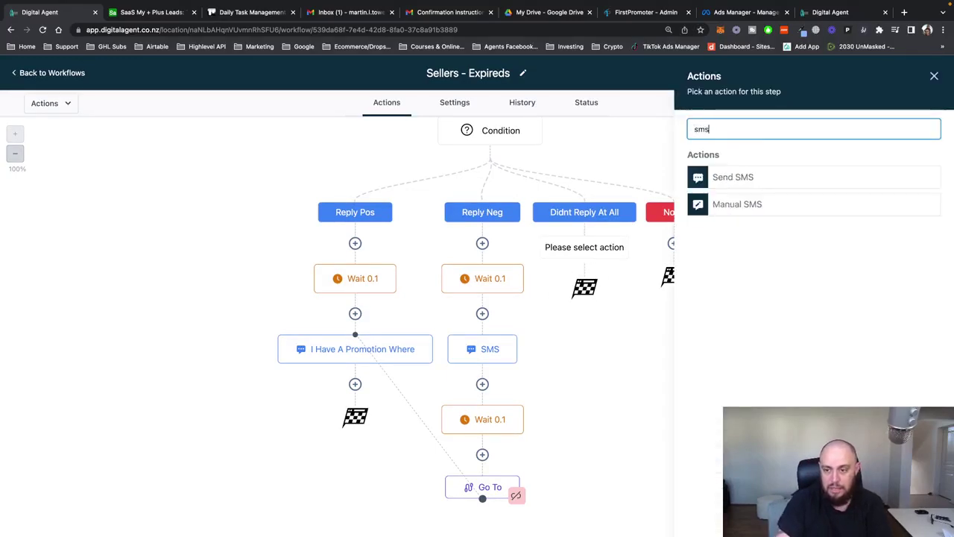
pyautogui.click(934, 76)
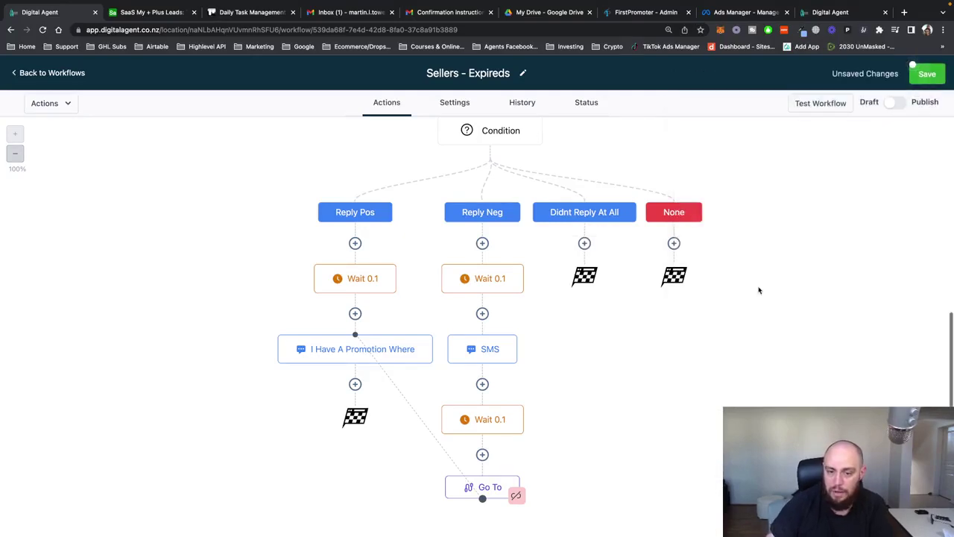
# Add a Go To action under the Didnt Reply At All branch and link it to the SMS in the Reply Neg branch
pyautogui.click(586, 242)
pyautogui.write('go')
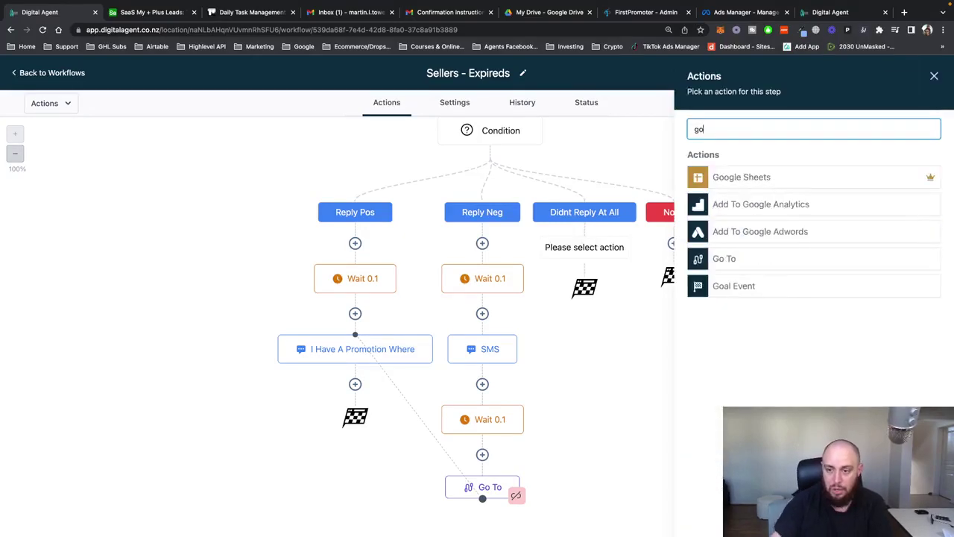
pyautogui.click(724, 259)
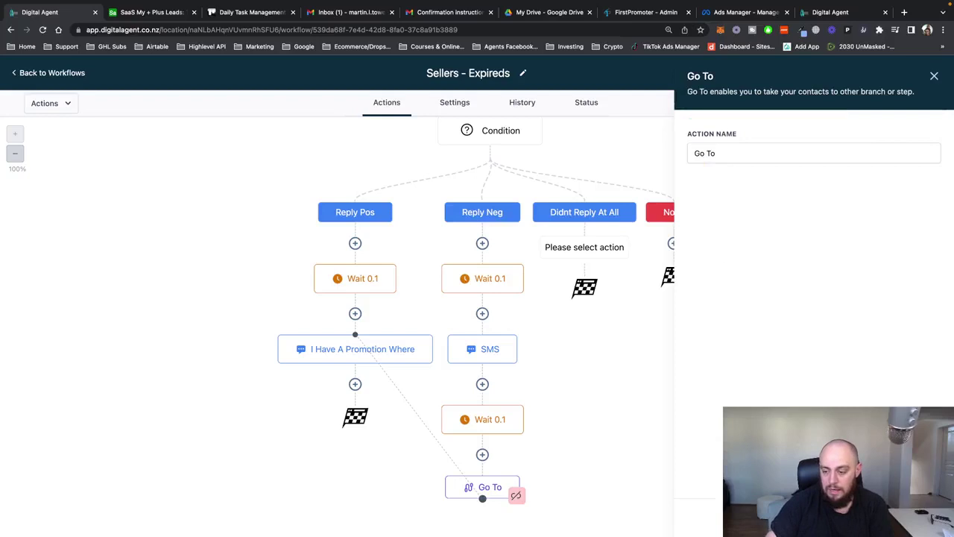
pyautogui.click(913, 514)
pyautogui.click(584, 287)
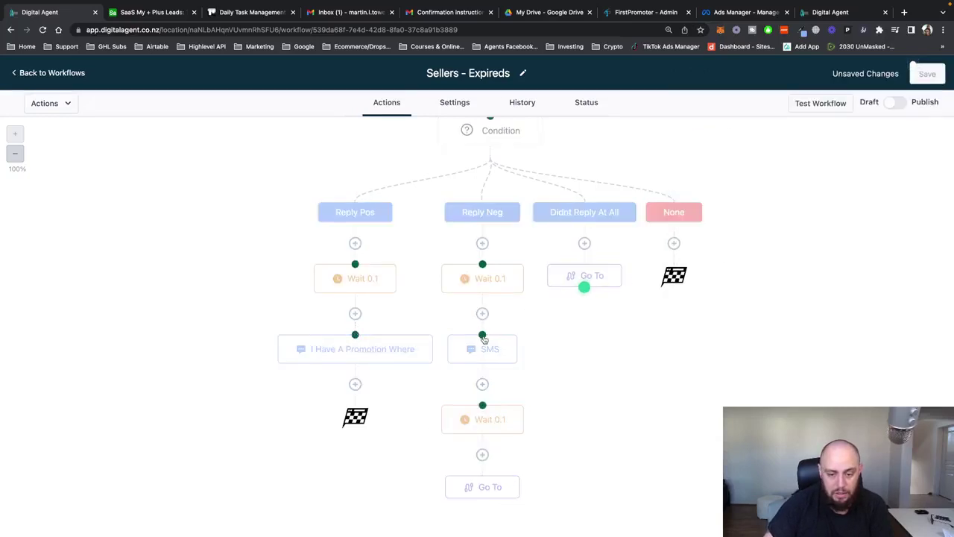
pyautogui.click(482, 335)
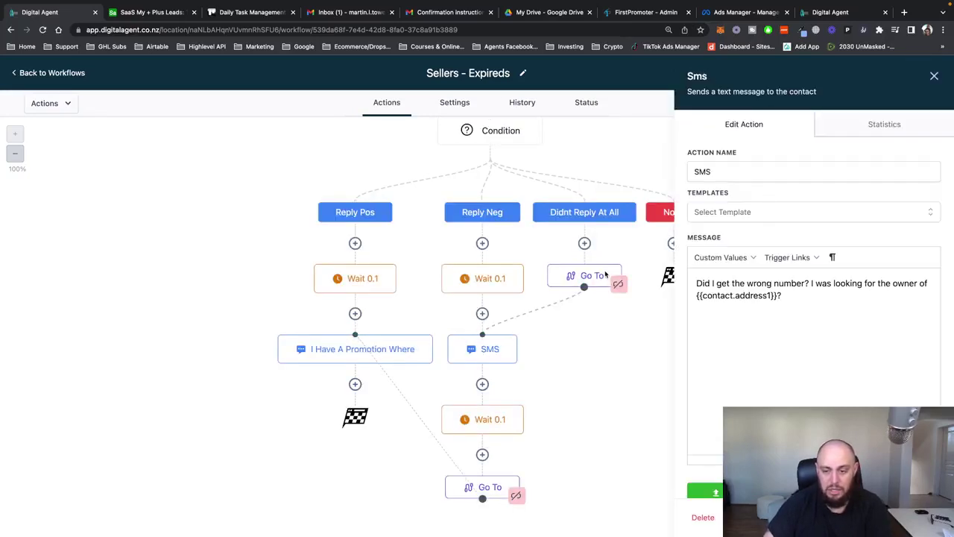
# Rename the Reply Neg branch's SMS action "Did I get the wrong number?", copying the wording from its message, and save it
pyautogui.press('super+a')
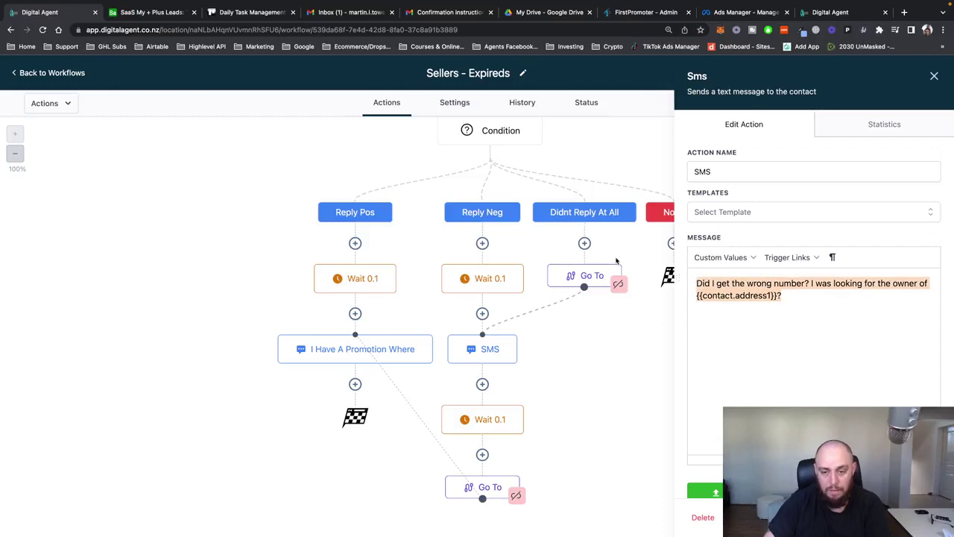
pyautogui.scroll(2, 495, 136)
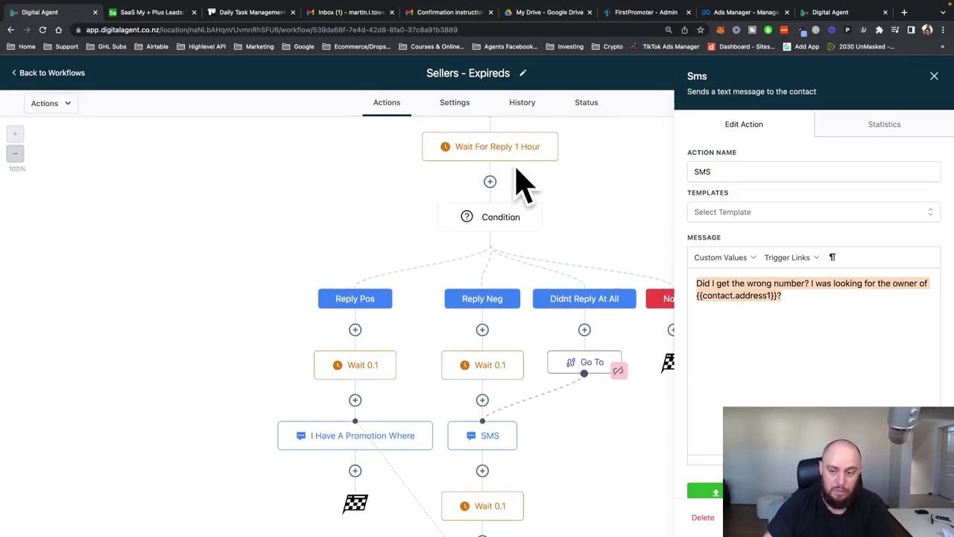
pyautogui.scroll(-1, 517, 186)
pyautogui.click(805, 305)
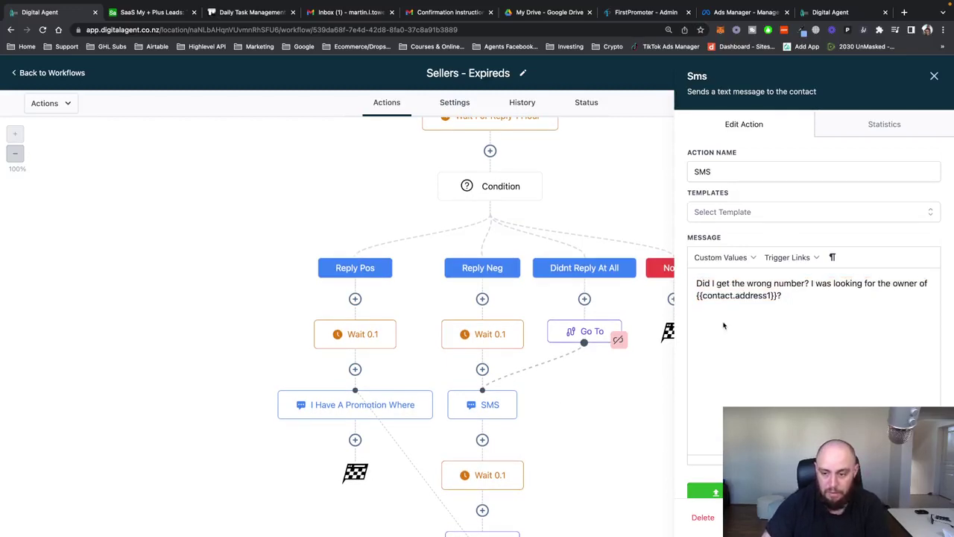
pyautogui.moveTo(809, 284); pyautogui.dragTo(689, 277)
pyautogui.hotkey('ctrl', 'c')
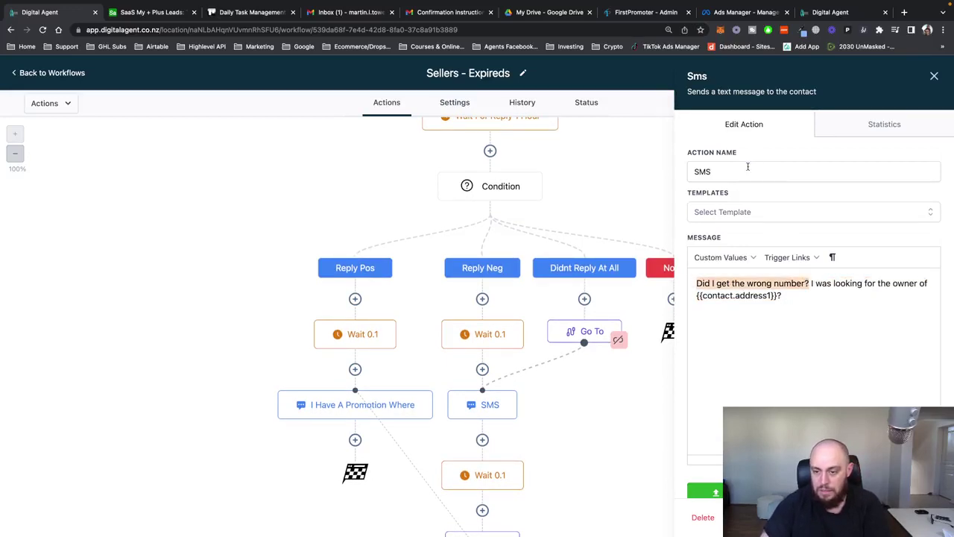
pyautogui.tripleClick(748, 167)
pyautogui.hotkey('ctrl', 'v')
pyautogui.click(714, 492)
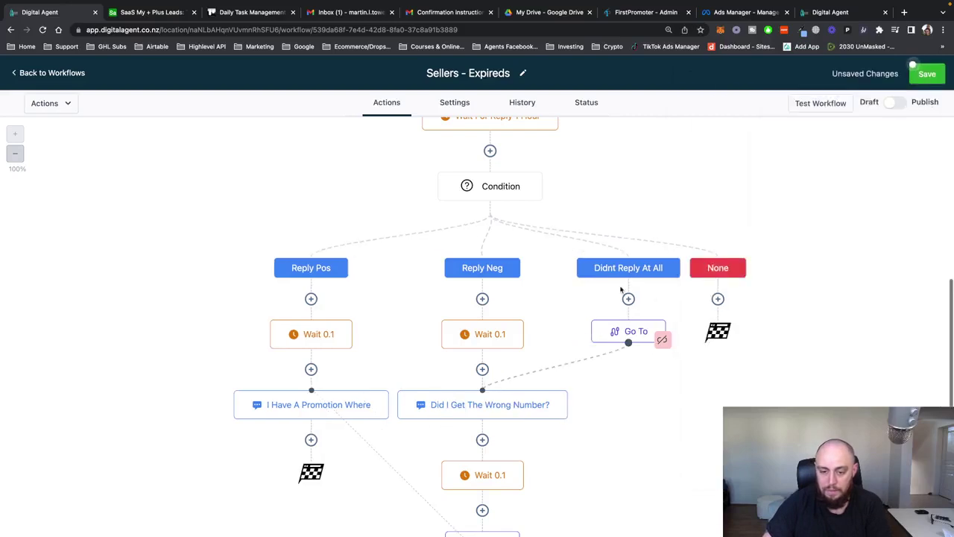
# Add a Wait action after the "I Have A Promotion Where" SMS that waits for a Contact Reply to that message
pyautogui.scroll(-2, 459, 363)
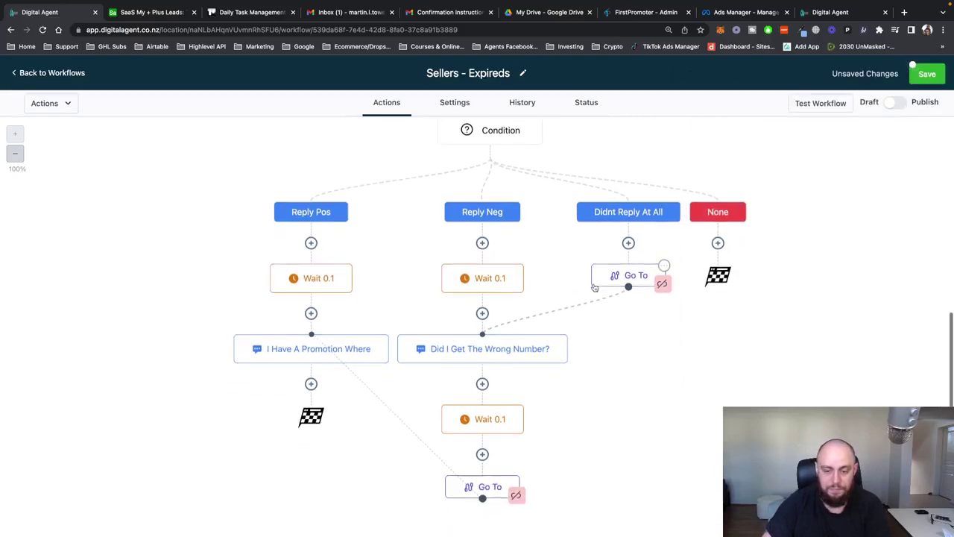
pyautogui.click(311, 383)
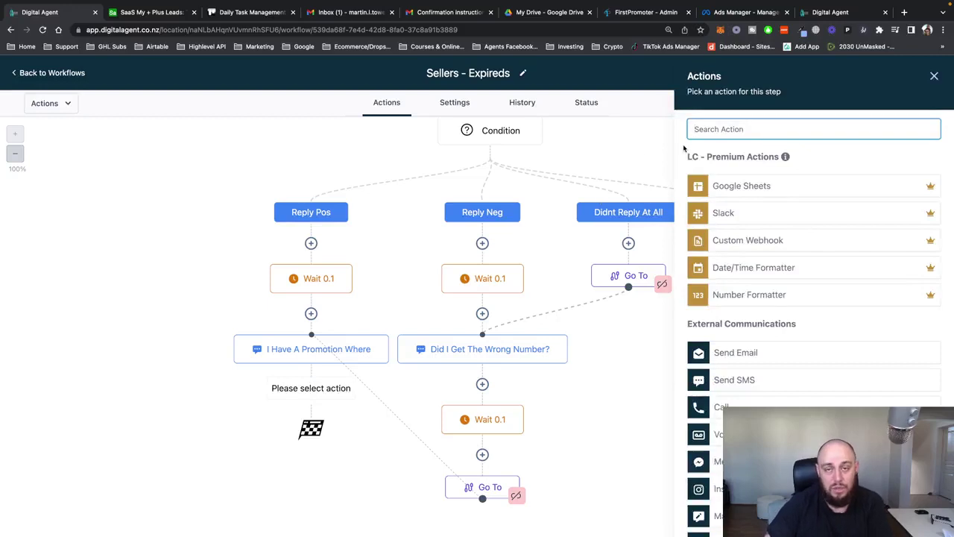
pyautogui.write('wa')
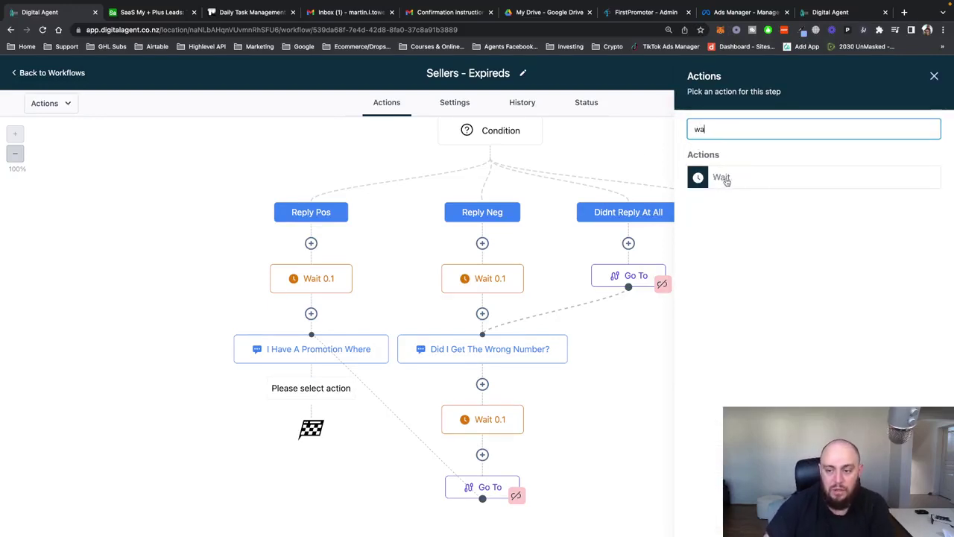
pyautogui.click(723, 179)
pyautogui.click(566, 200)
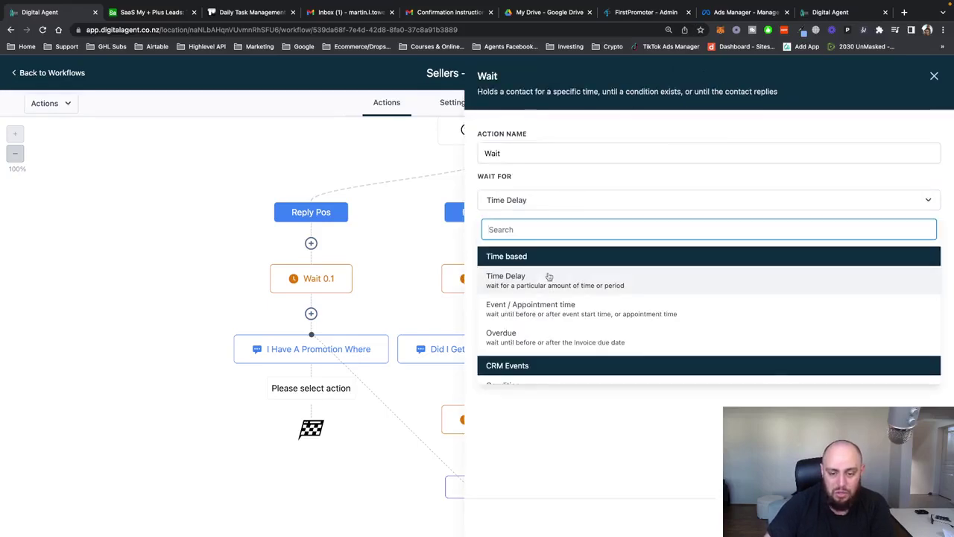
pyautogui.scroll(-2, 556, 261)
pyautogui.click(516, 330)
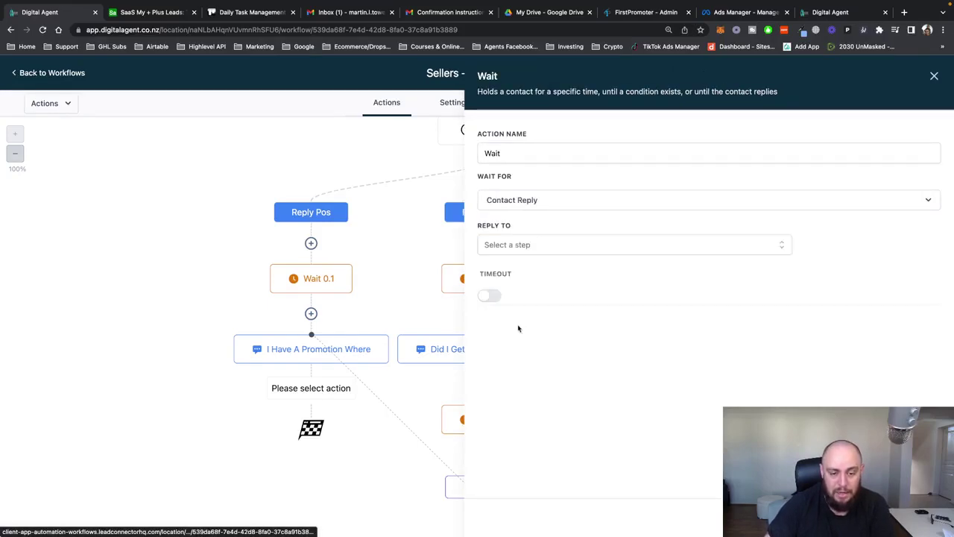
pyautogui.click(517, 155)
pyautogui.click(520, 245)
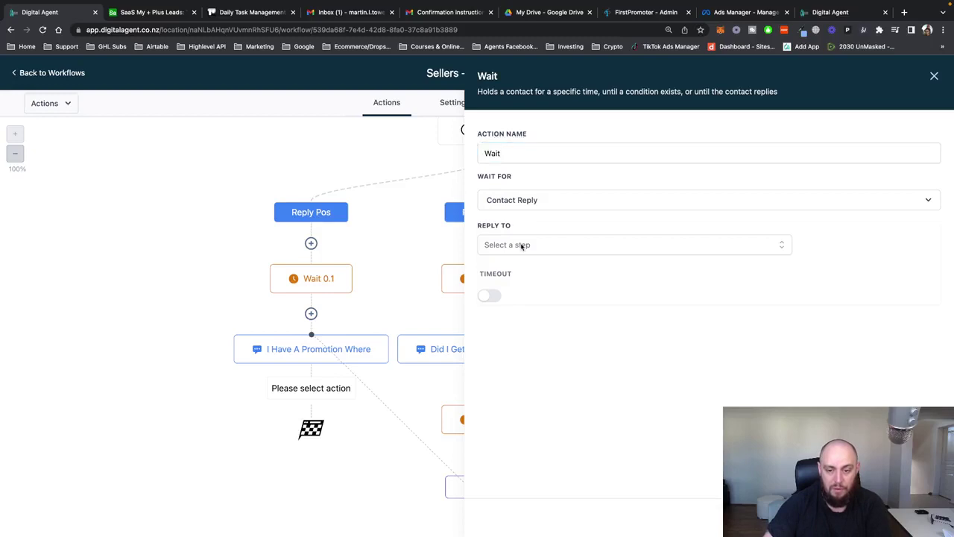
pyautogui.click(535, 314)
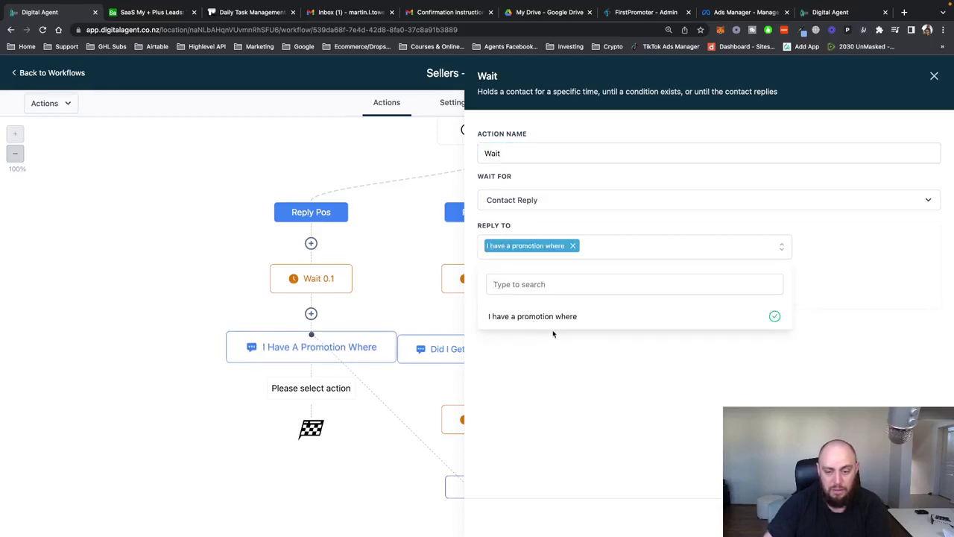
pyautogui.click(661, 383)
# Enable a timeout of 2 days on the Wait action, name it "Wait for reply 2 dfays" and save it
pyautogui.click(491, 300)
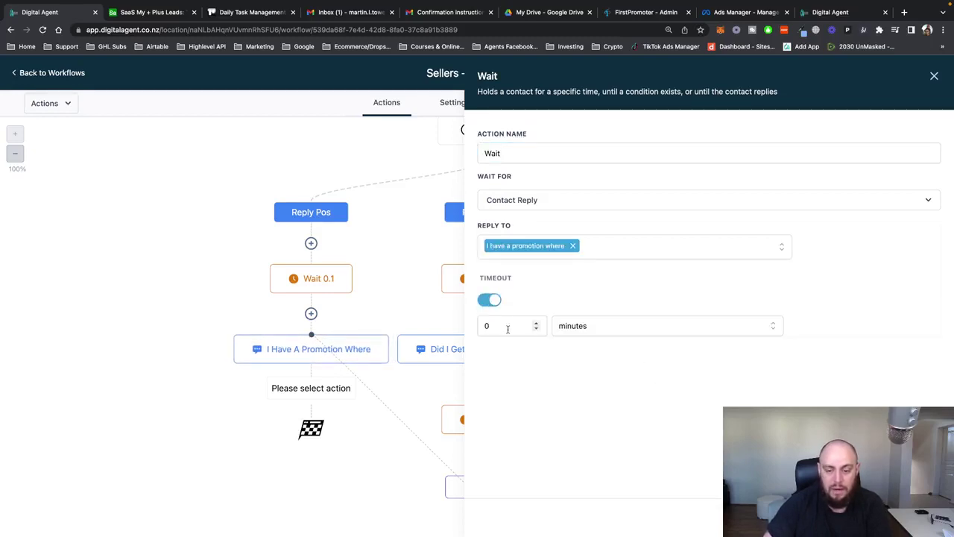
pyautogui.click(508, 328)
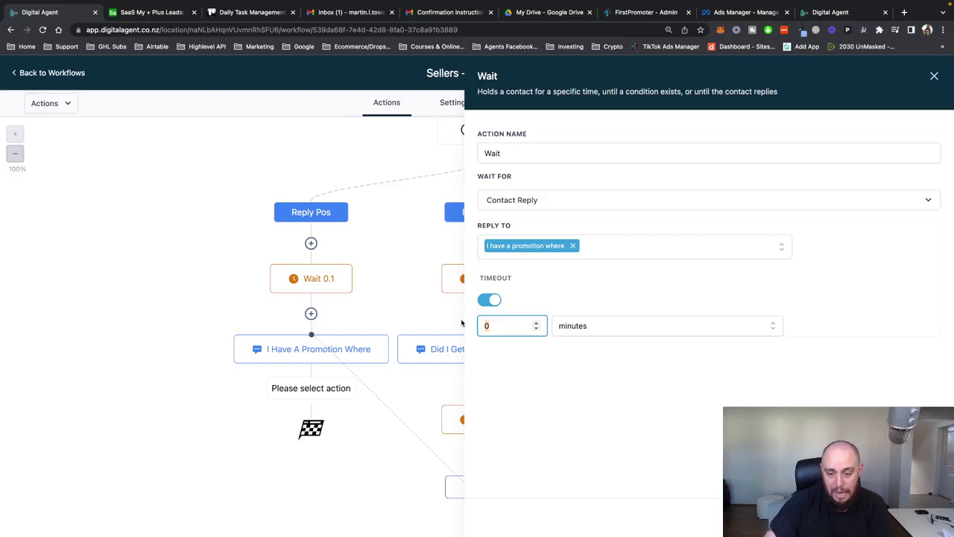
pyautogui.click(561, 326)
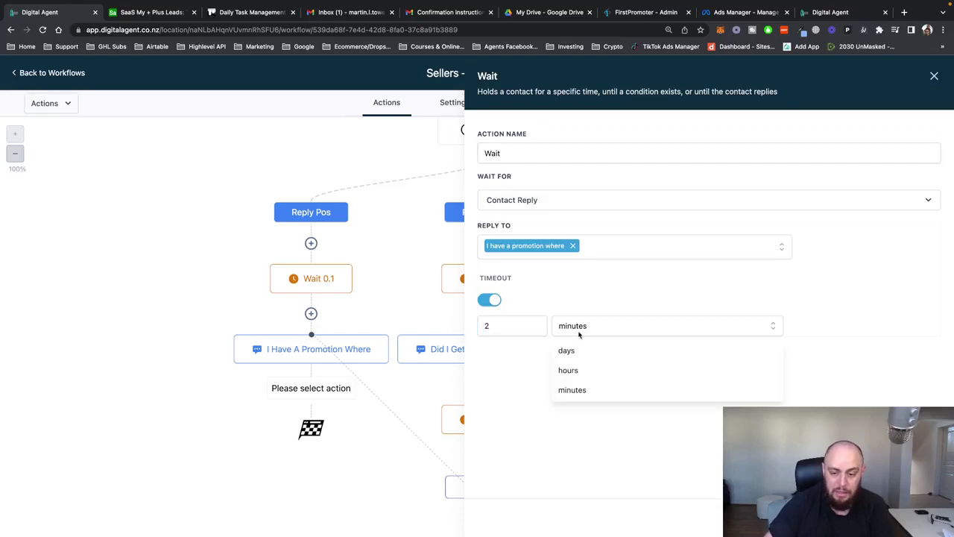
pyautogui.click(581, 353)
pyautogui.click(562, 154)
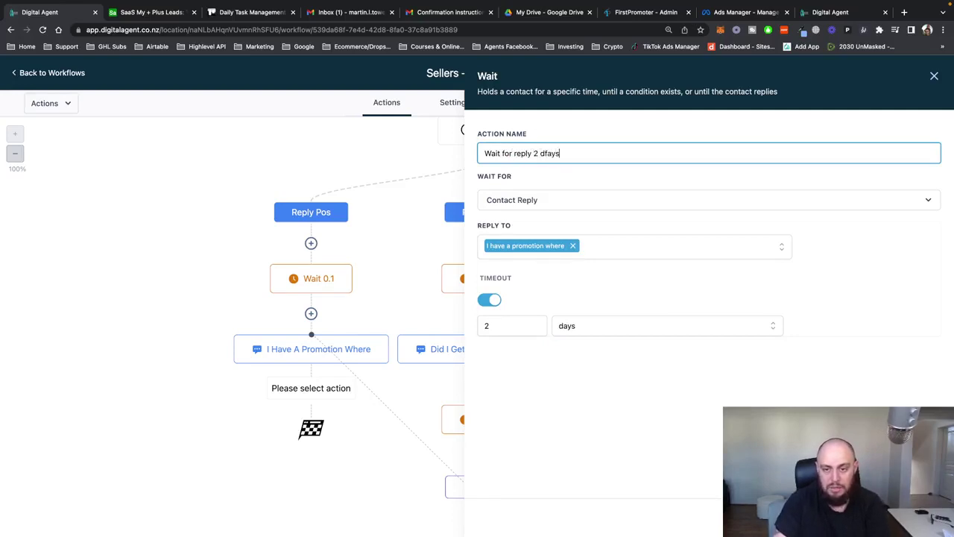
pyautogui.write('for reply 2 dfays')
pyautogui.press('Return')
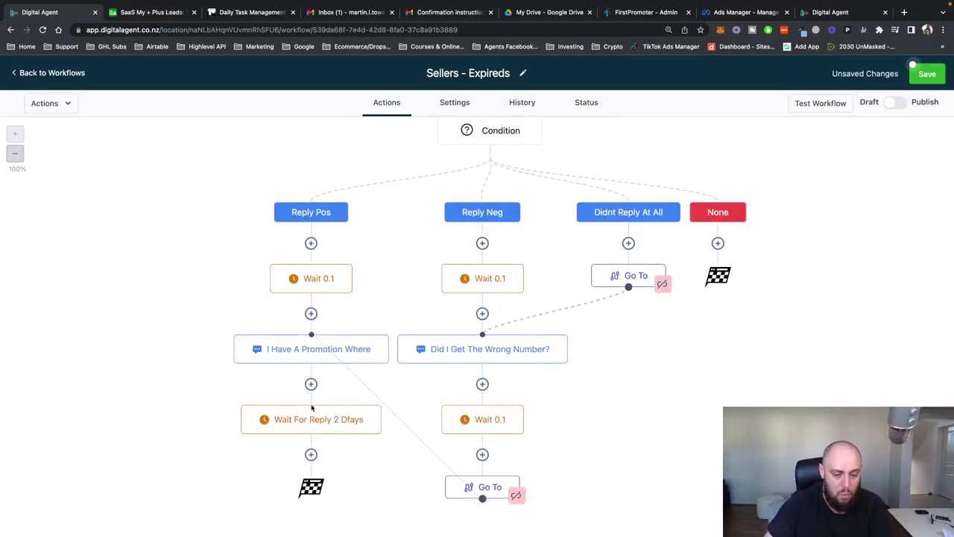
# Add an If/Else condition after the "Wait For Reply 2 Dfays" action and name its first branch "replied pos"
pyautogui.scroll(1, 326, 417)
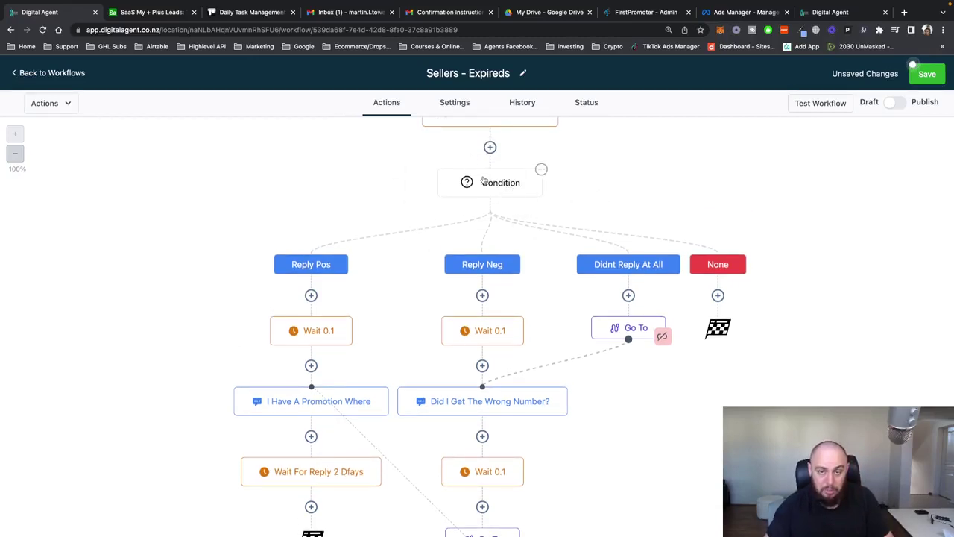
pyautogui.scroll(-1, 439, 227)
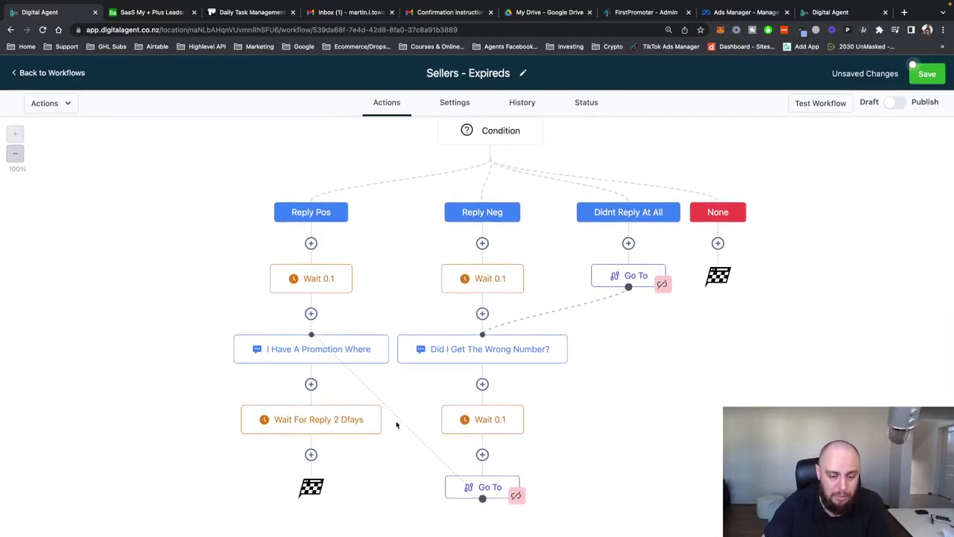
pyautogui.click(311, 455)
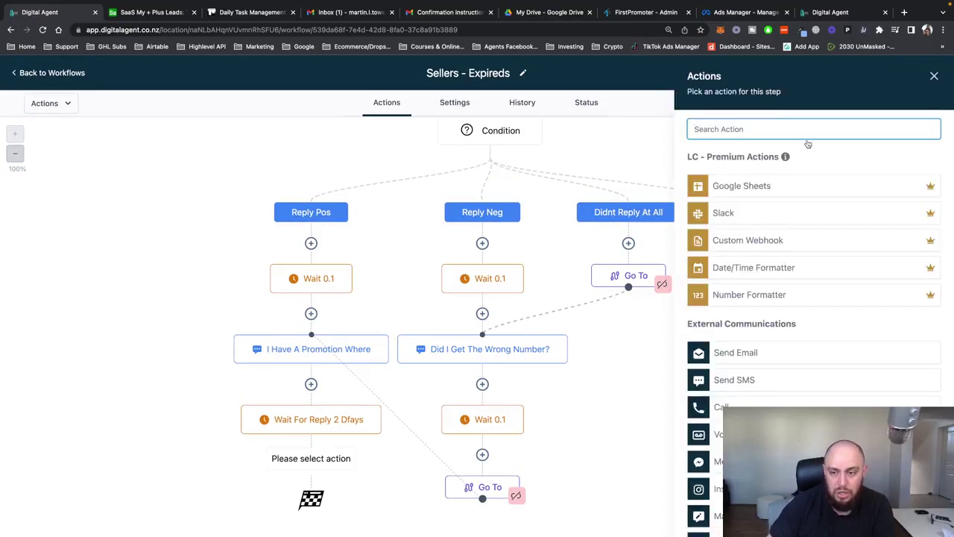
pyautogui.write('if')
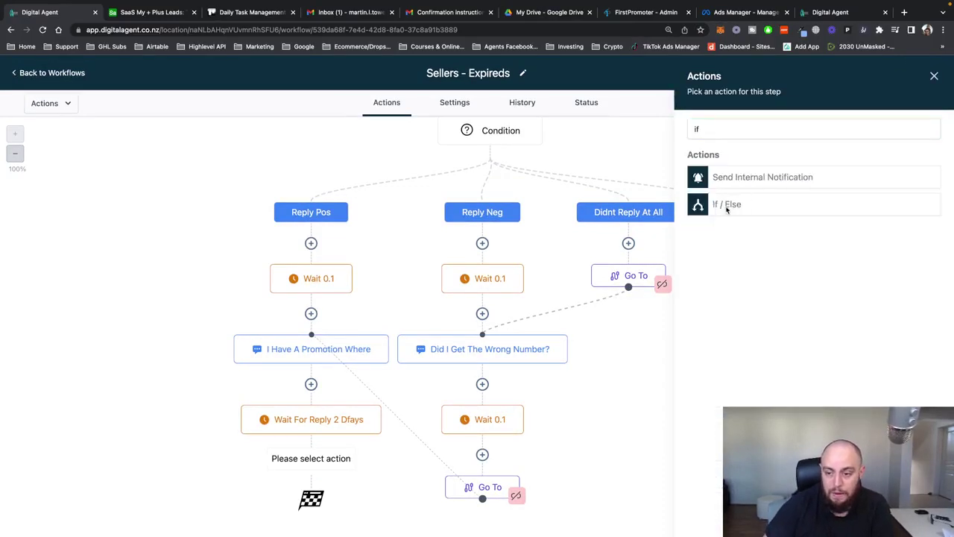
pyautogui.click(728, 208)
pyautogui.doubleClick(548, 232)
pyautogui.write('repl')
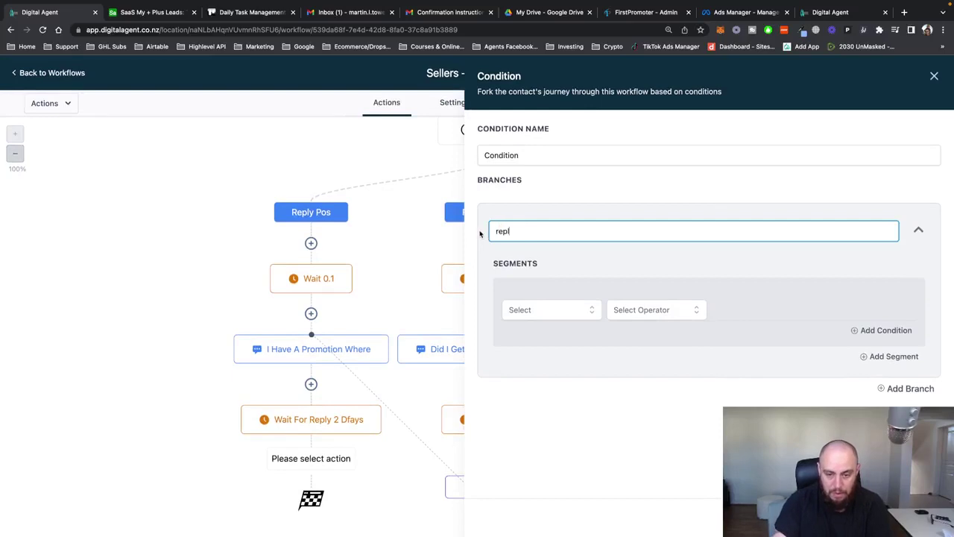
pyautogui.write('ied pos')
# Set the first condition of the "replied pos" branch to Contact replied True
pyautogui.click(578, 307)
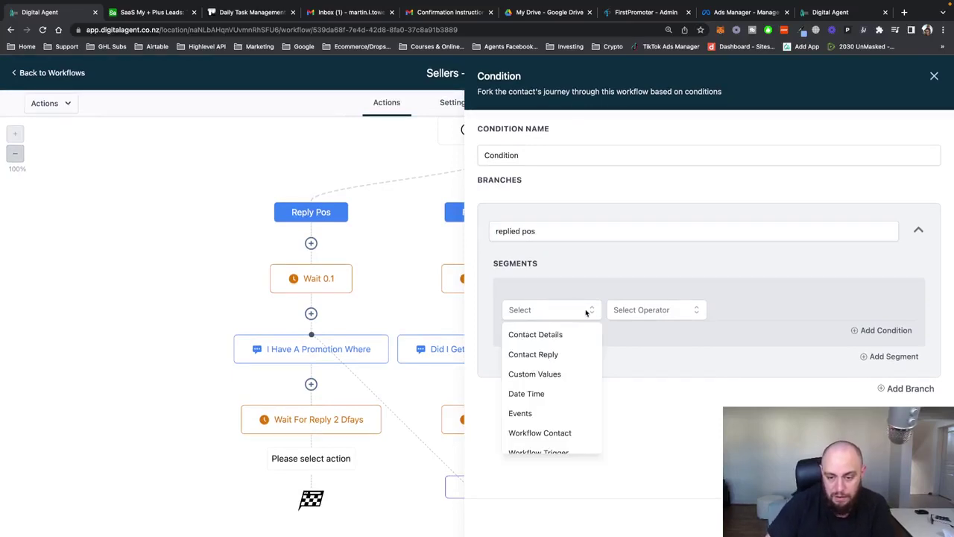
pyautogui.click(557, 354)
pyautogui.click(552, 364)
pyautogui.click(640, 312)
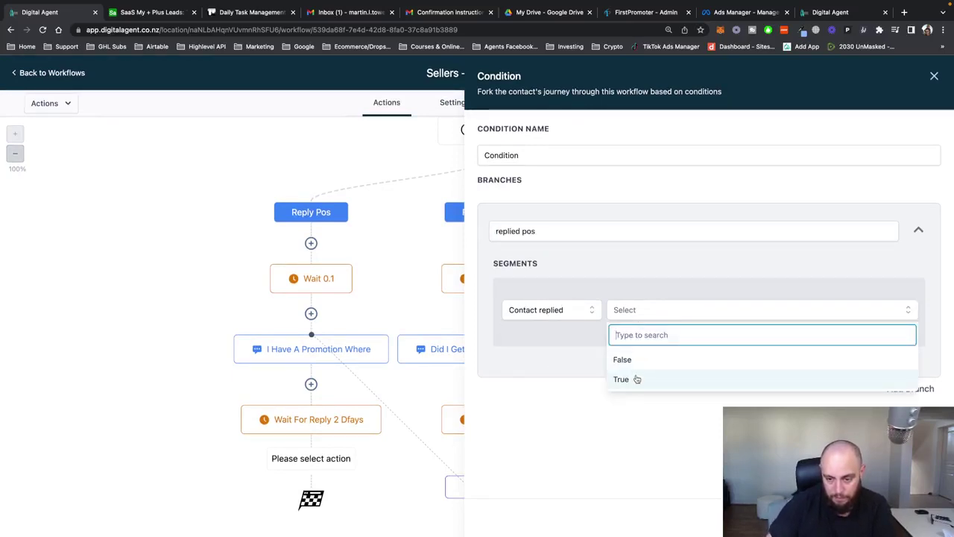
pyautogui.click(631, 379)
# Add an AND condition to the first segment requiring that Intent type Is Positive/Yes
pyautogui.click(865, 330)
pyautogui.click(543, 356)
pyautogui.click(533, 401)
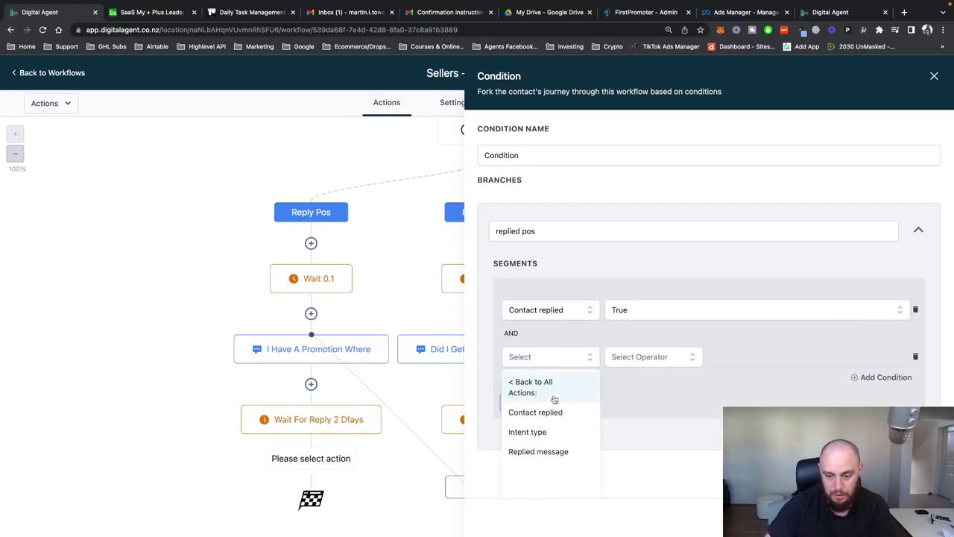
pyautogui.click(545, 429)
pyautogui.click(666, 359)
pyautogui.click(671, 382)
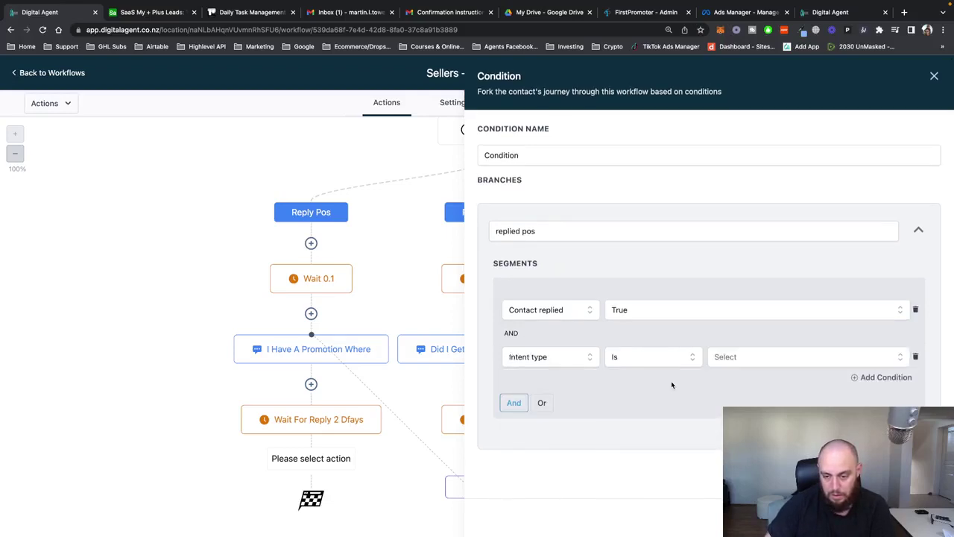
pyautogui.click(750, 364)
pyautogui.click(752, 401)
pyautogui.click(755, 362)
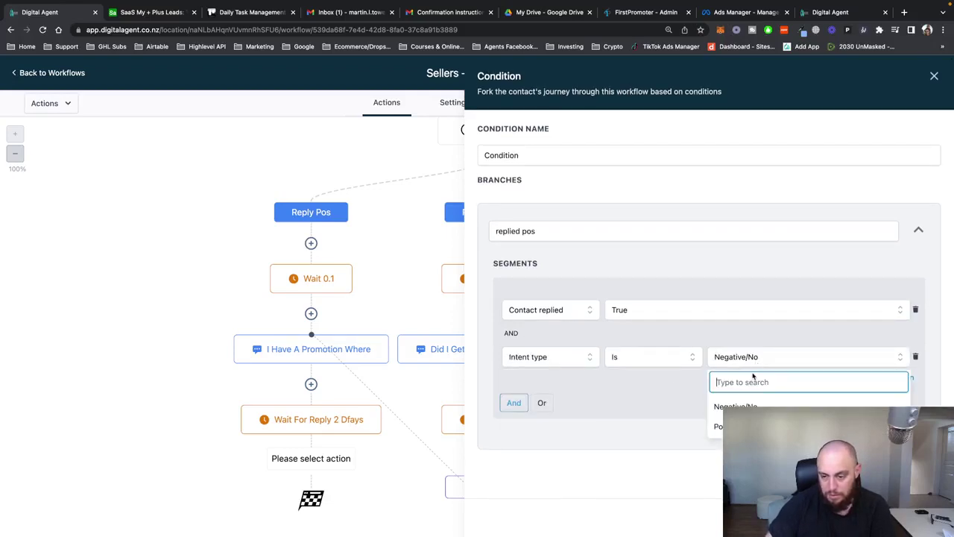
pyautogui.click(749, 403)
# Add a second segment to the "replied pos" branch with the condition Contact replied True
pyautogui.click(885, 434)
pyautogui.scroll(-2, 712, 358)
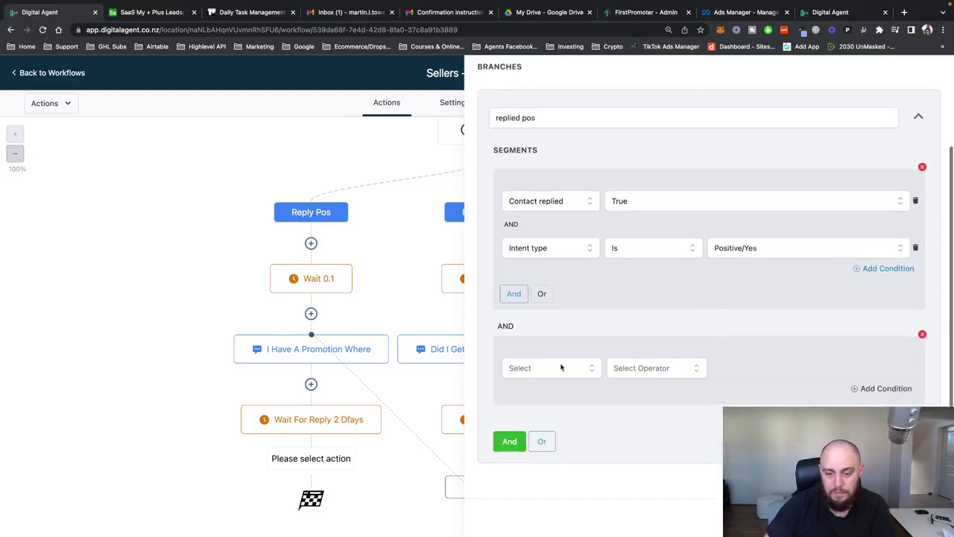
pyautogui.click(562, 367)
pyautogui.click(579, 412)
pyautogui.click(593, 423)
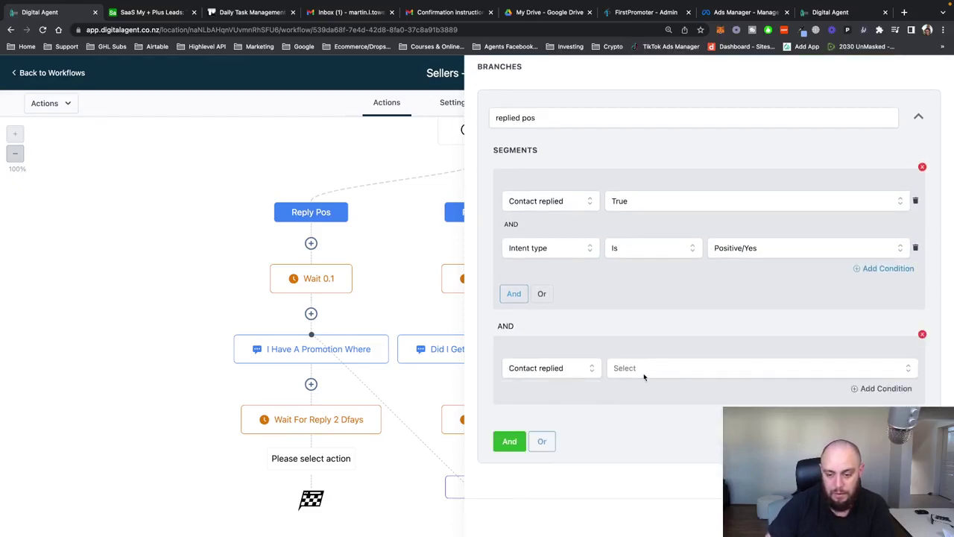
pyautogui.click(643, 370)
pyautogui.click(634, 439)
# Add an AND condition to the second segment requiring that Intent type Is Negative/No
pyautogui.click(858, 392)
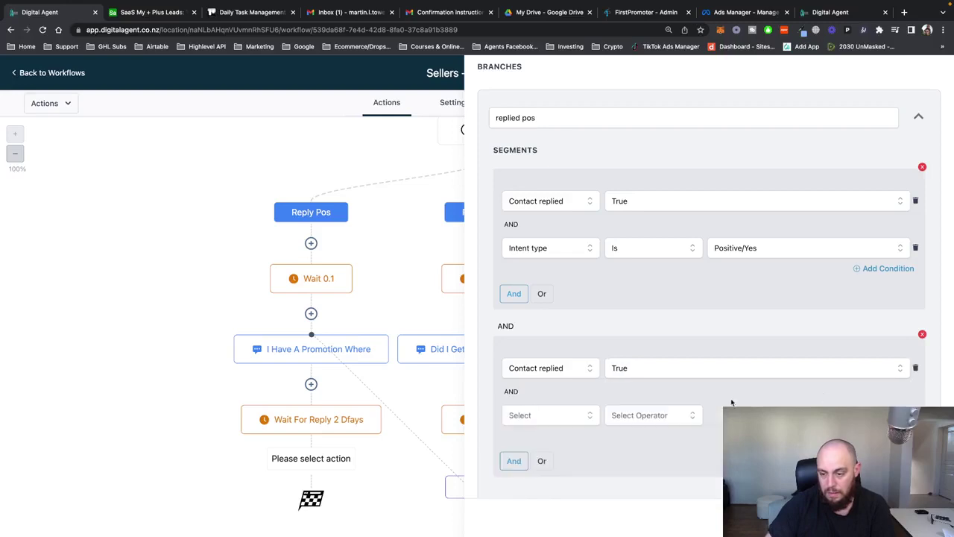
pyautogui.click(526, 414)
pyautogui.click(533, 458)
pyautogui.click(528, 430)
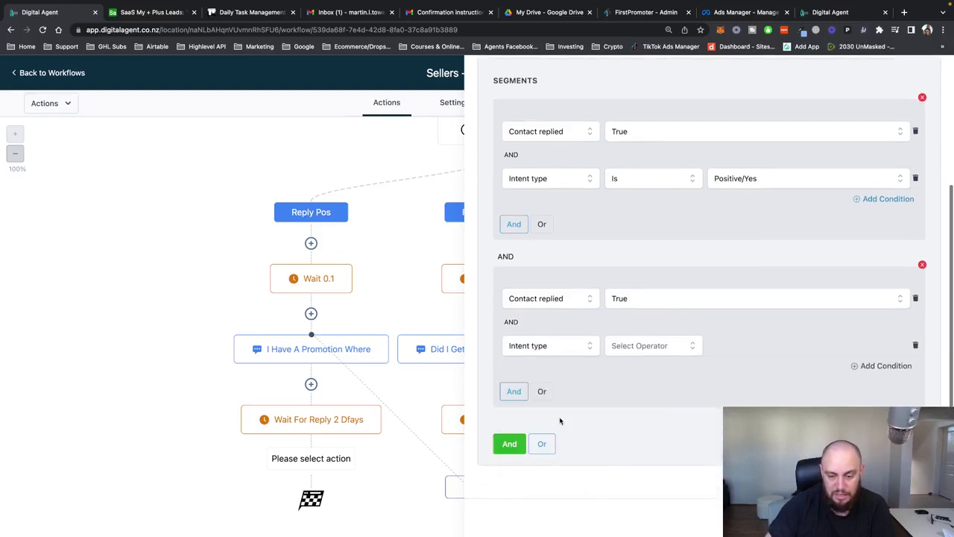
pyautogui.click(634, 346)
pyautogui.click(619, 370)
pyautogui.click(745, 347)
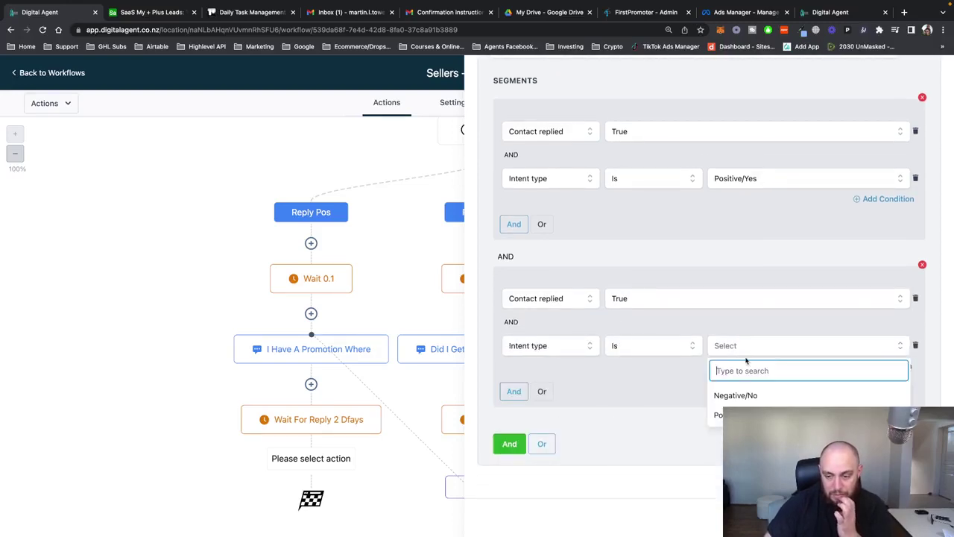
pyautogui.click(744, 393)
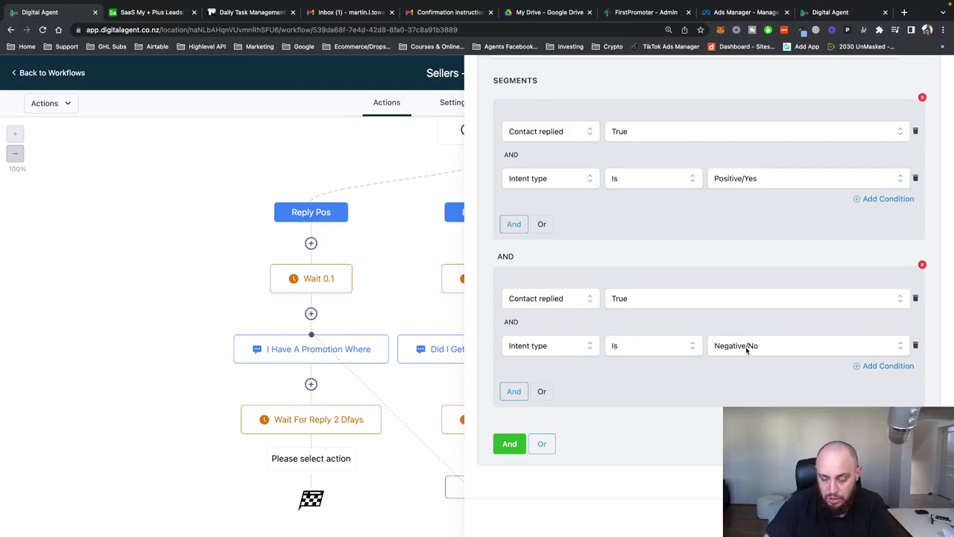
pyautogui.click(509, 444)
pyautogui.scroll(-3, 582, 373)
pyautogui.click(552, 368)
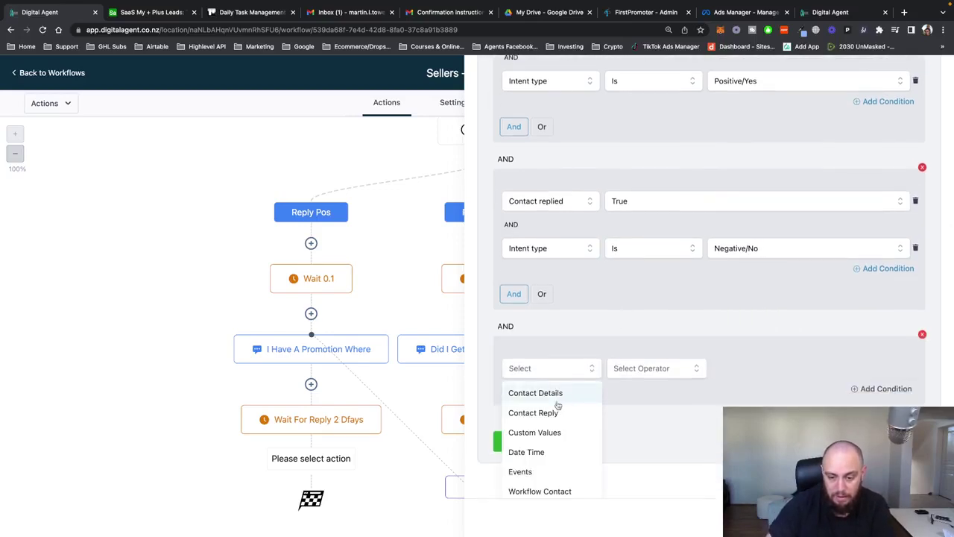
pyautogui.click(529, 411)
pyautogui.click(556, 424)
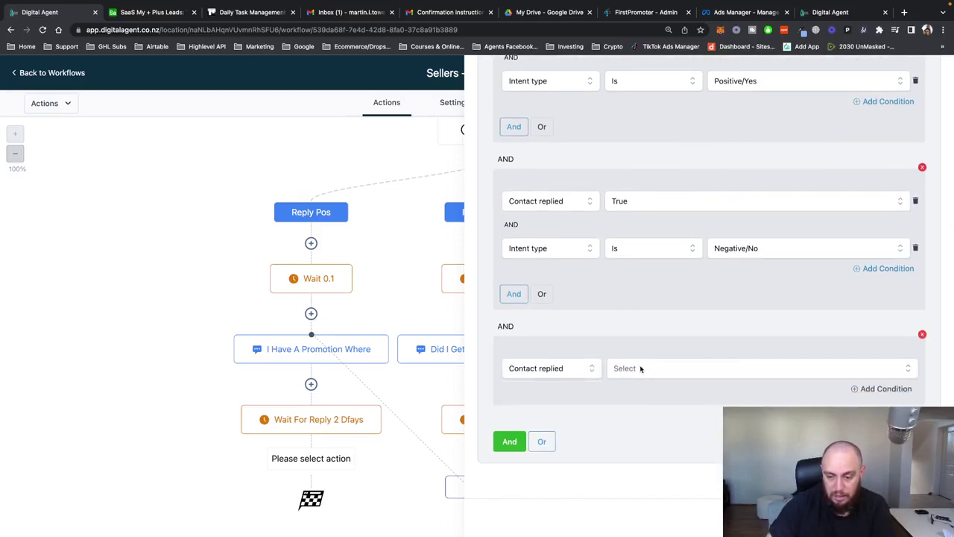
pyautogui.click(640, 368)
pyautogui.click(633, 417)
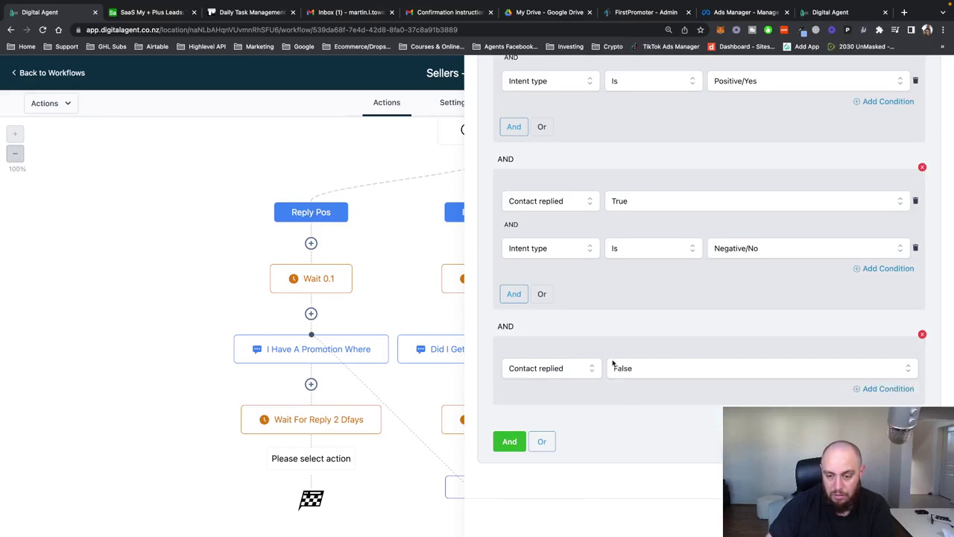
pyautogui.click(923, 335)
# Add a second branch named "reply neg" and set its condition to Contact replied False
pyautogui.scroll(-3, 619, 316)
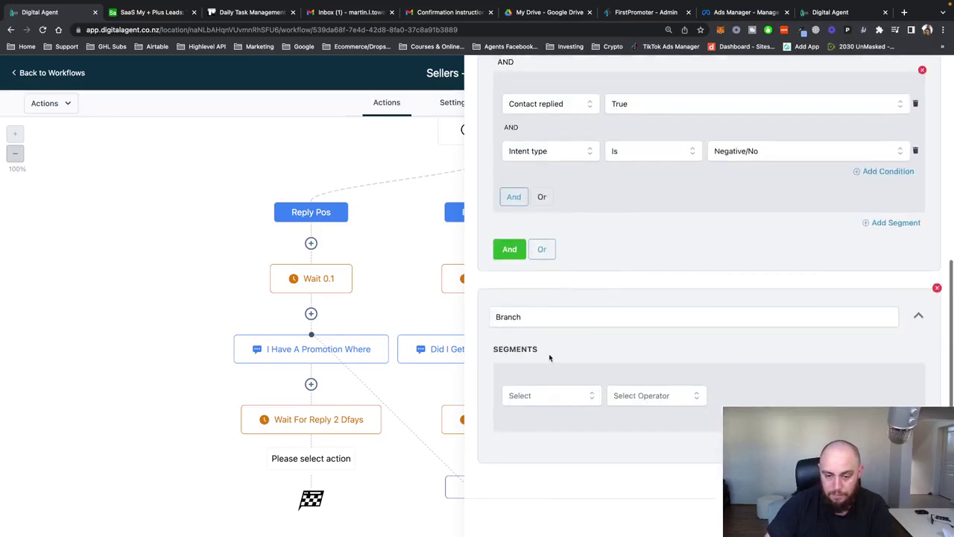
pyautogui.click(532, 328)
pyautogui.write('reply neg')
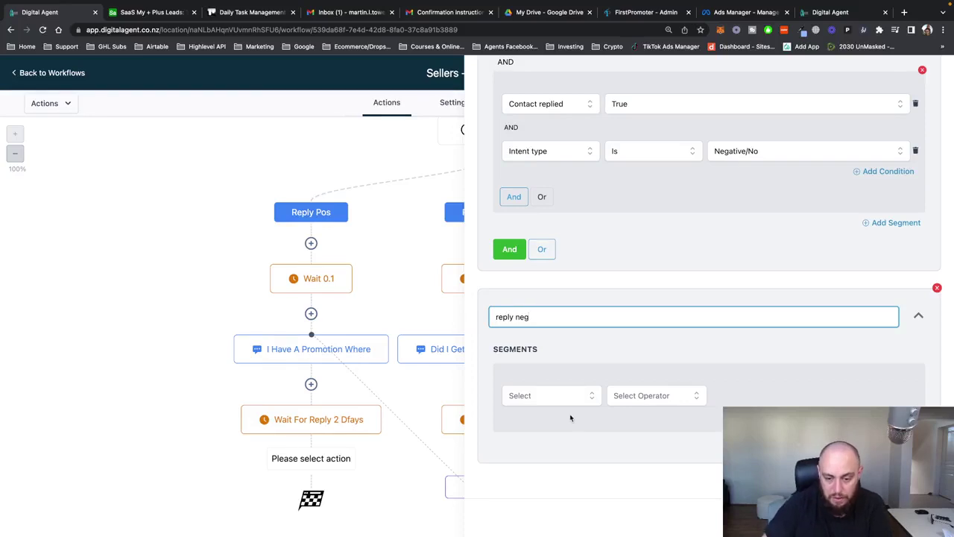
pyautogui.click(580, 400)
pyautogui.click(565, 440)
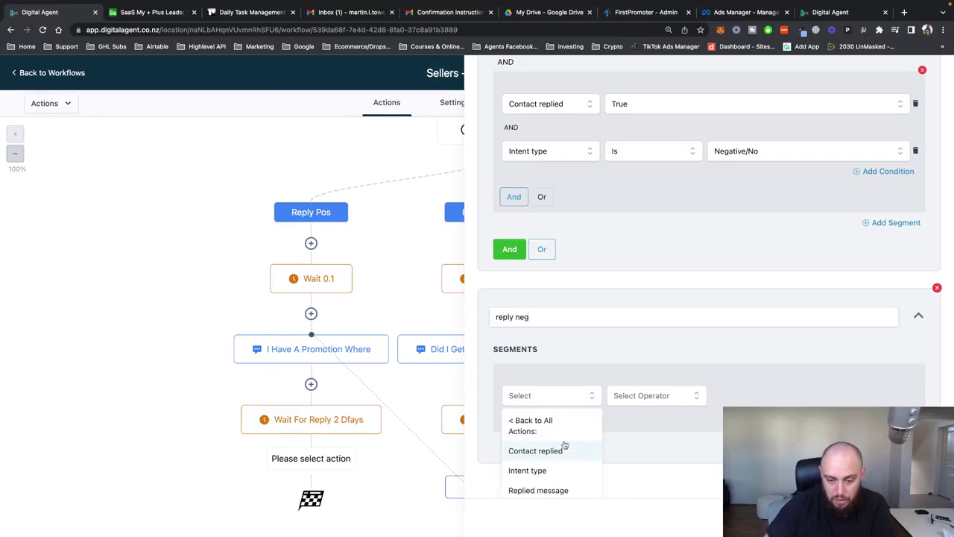
pyautogui.scroll(-1, 558, 428)
pyautogui.click(551, 430)
pyautogui.click(560, 396)
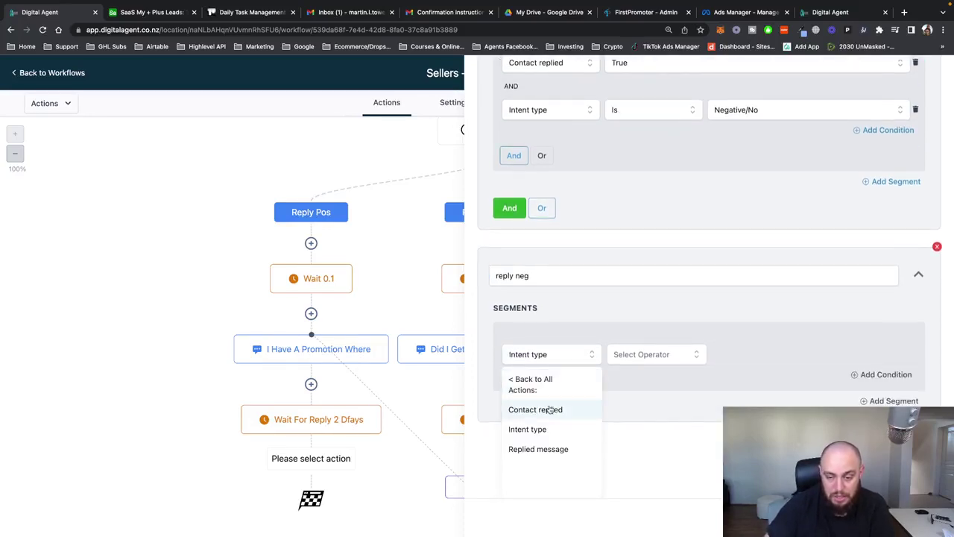
pyautogui.click(542, 410)
pyautogui.click(642, 396)
pyautogui.click(675, 446)
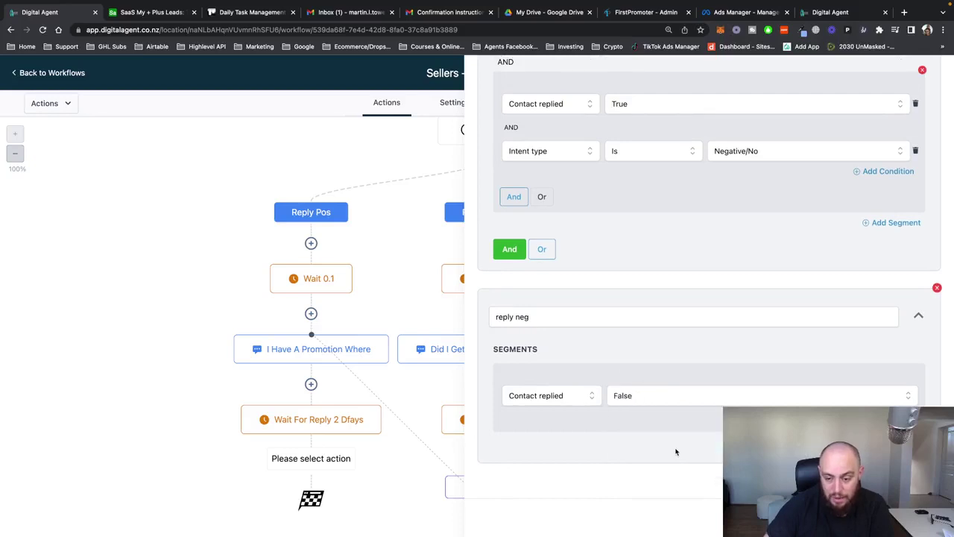
# Check the "replied pos" segments, rename the second branch "didnt reply" and save the condition
pyautogui.scroll(5, 694, 302)
pyautogui.moveTo(537, 231); pyautogui.dragTo(481, 230)
pyautogui.scroll(-3, 571, 243)
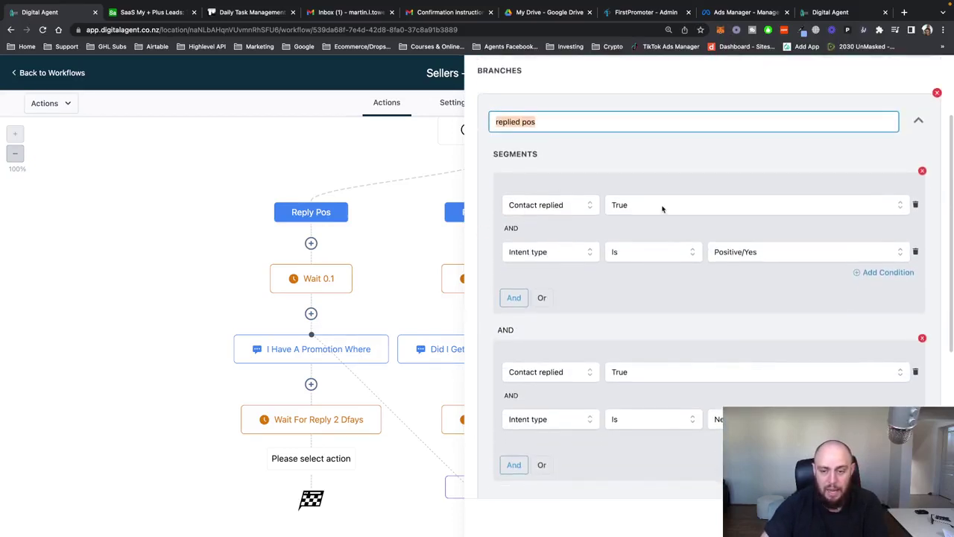
pyautogui.click(598, 207)
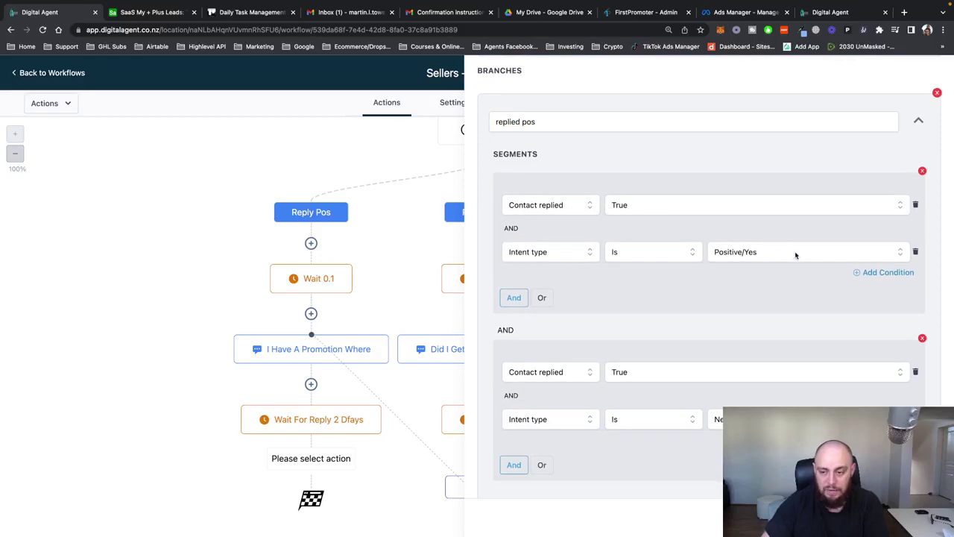
pyautogui.scroll(-3, 742, 258)
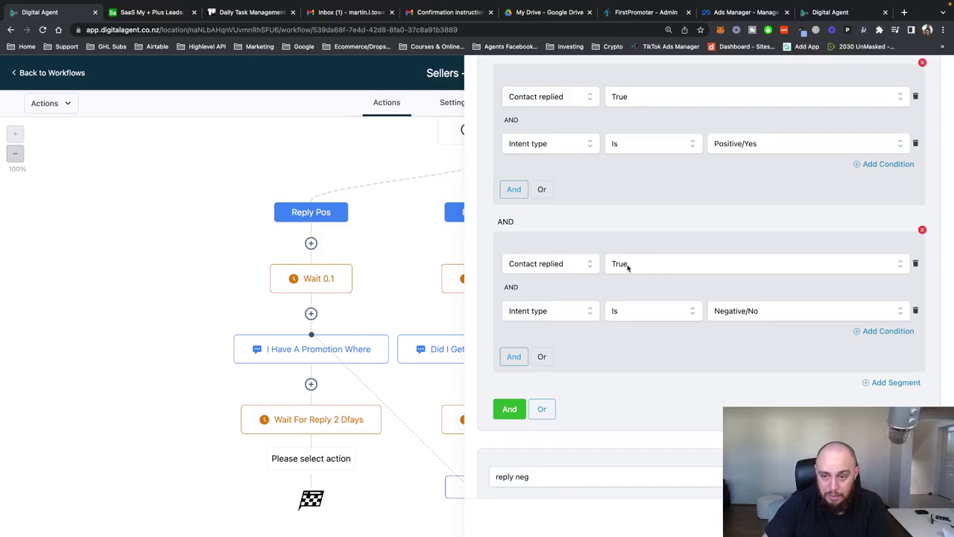
pyautogui.scroll(-5, 746, 317)
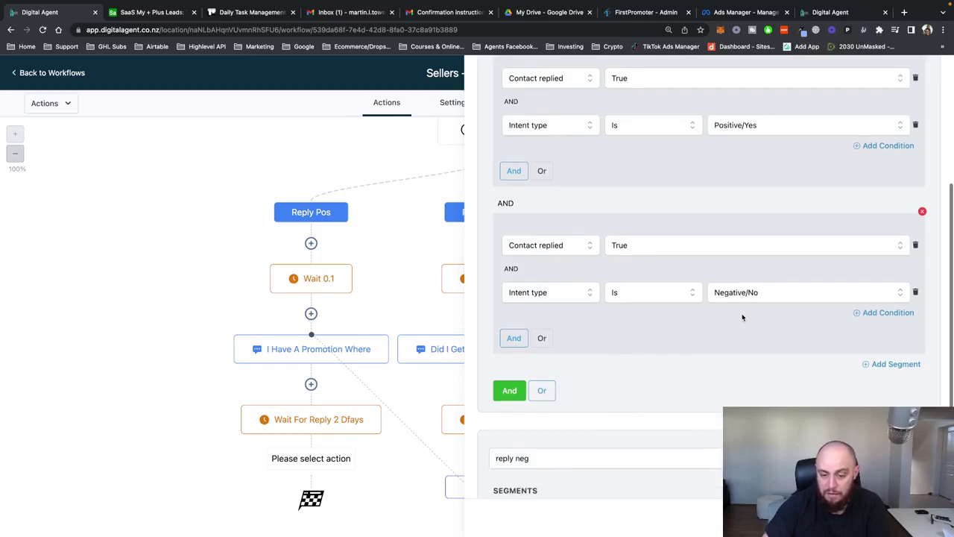
pyautogui.click(514, 317)
pyautogui.write('di')
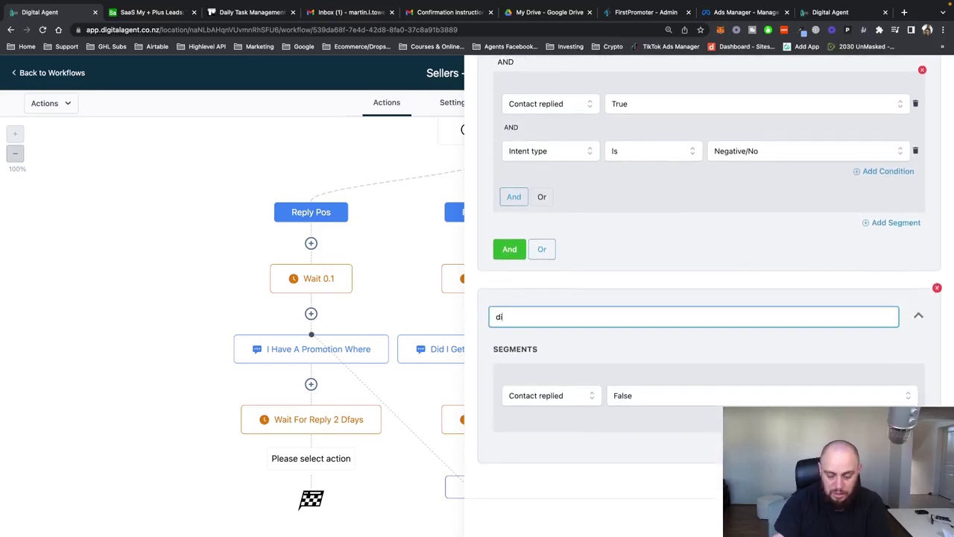
pyautogui.write('dnt reply')
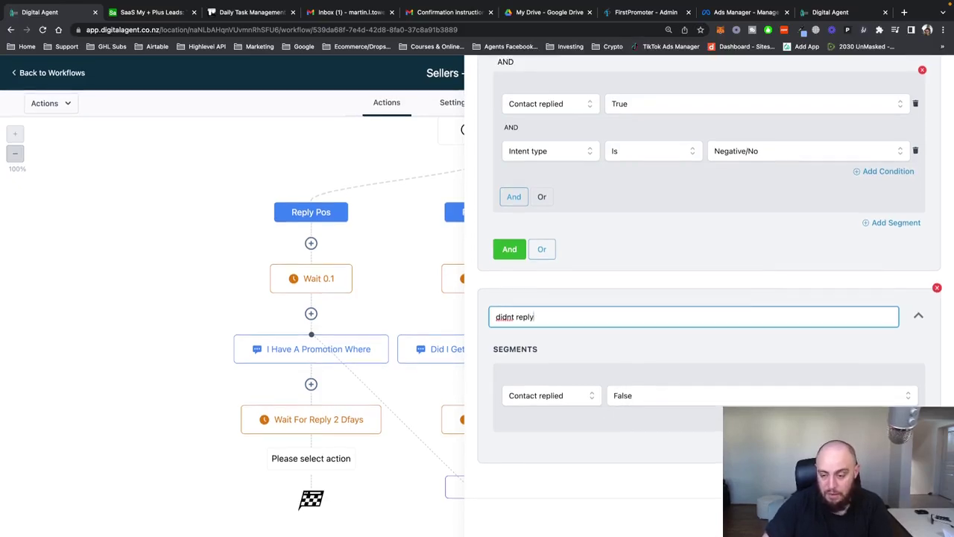
pyautogui.click(426, 383)
# Add a Wait action named "Wait 0.1" under the Replied Pos branch with a time delay of 0.1 minutes
pyautogui.scroll(-2, 396, 381)
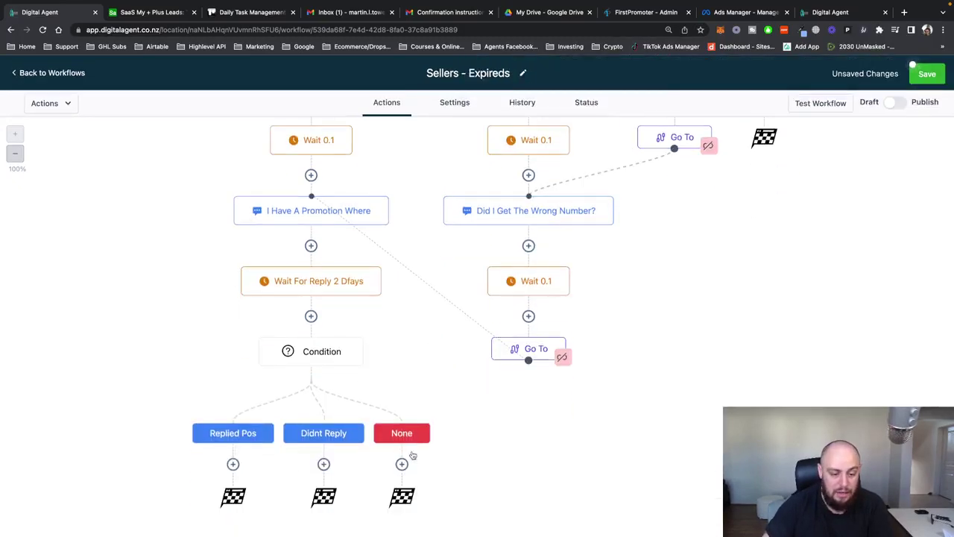
pyautogui.scroll(5, 388, 384)
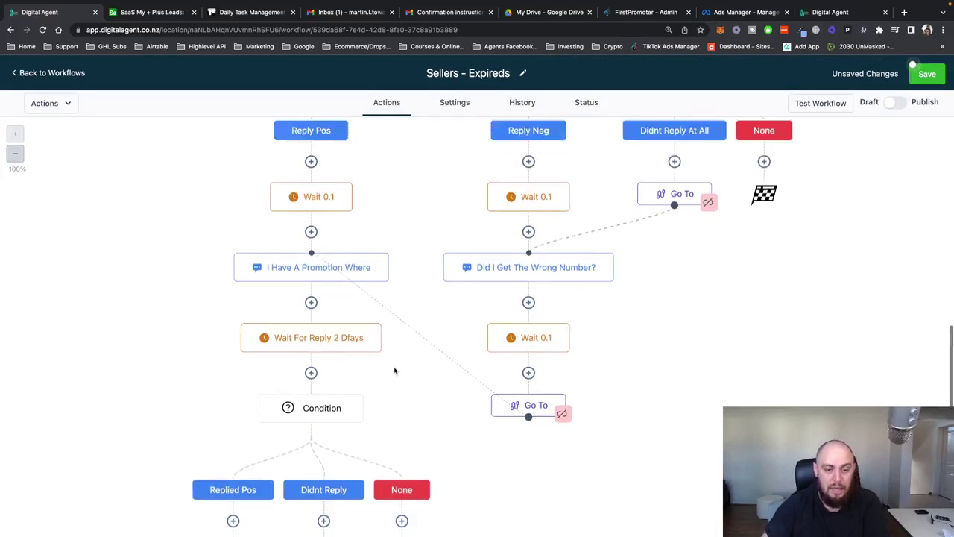
pyautogui.scroll(-1, 305, 343)
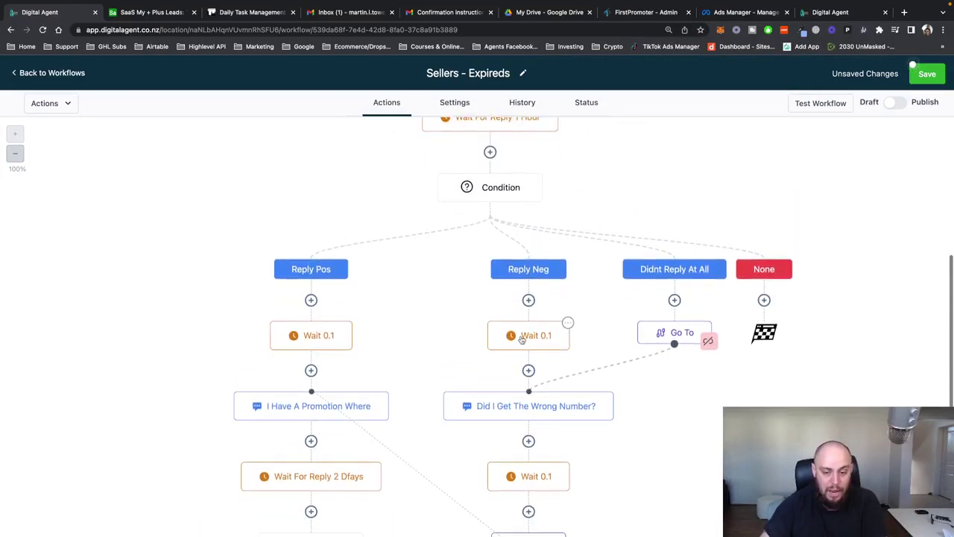
pyautogui.scroll(-3, 413, 345)
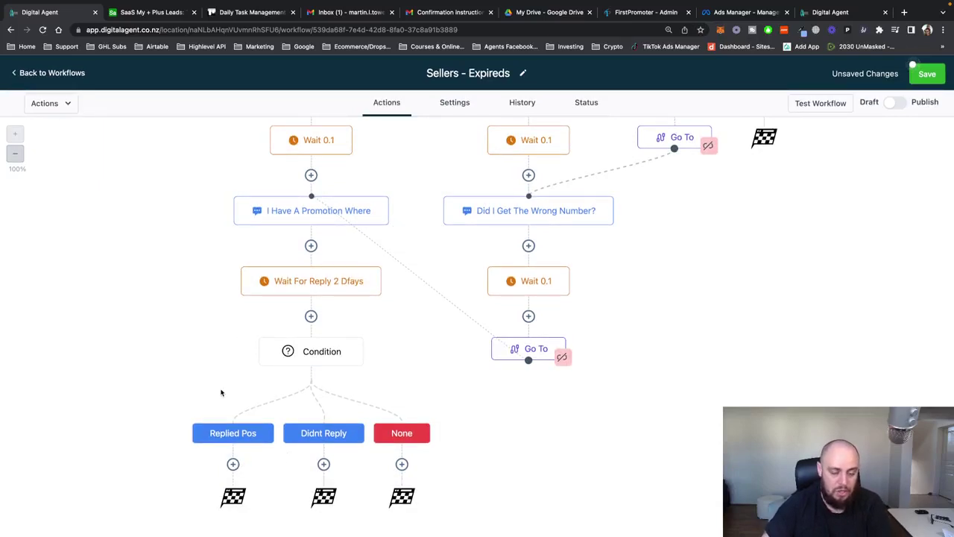
pyautogui.click(232, 464)
pyautogui.write('wa')
pyautogui.click(738, 177)
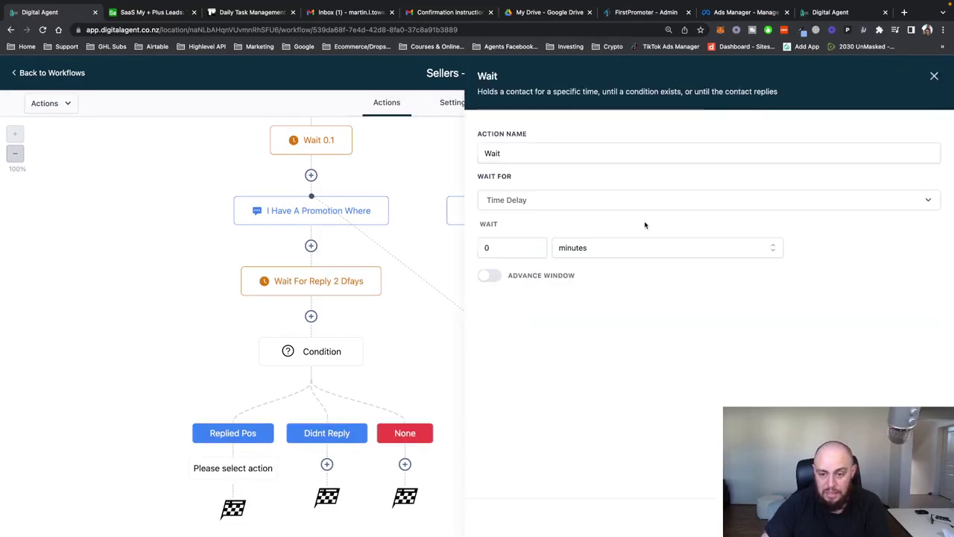
pyautogui.click(535, 147)
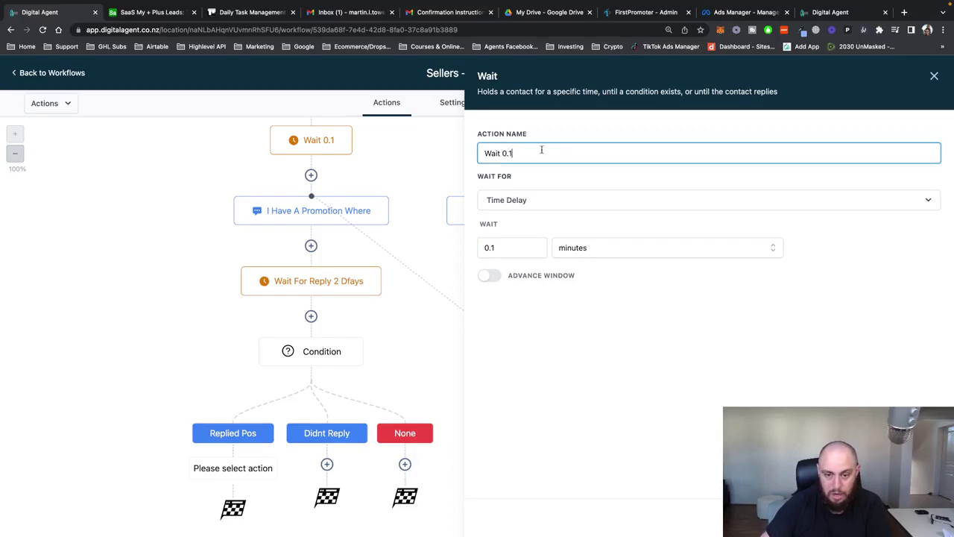
pyautogui.write('0.1')
pyautogui.press('Return')
pyautogui.scroll(-2, 299, 373)
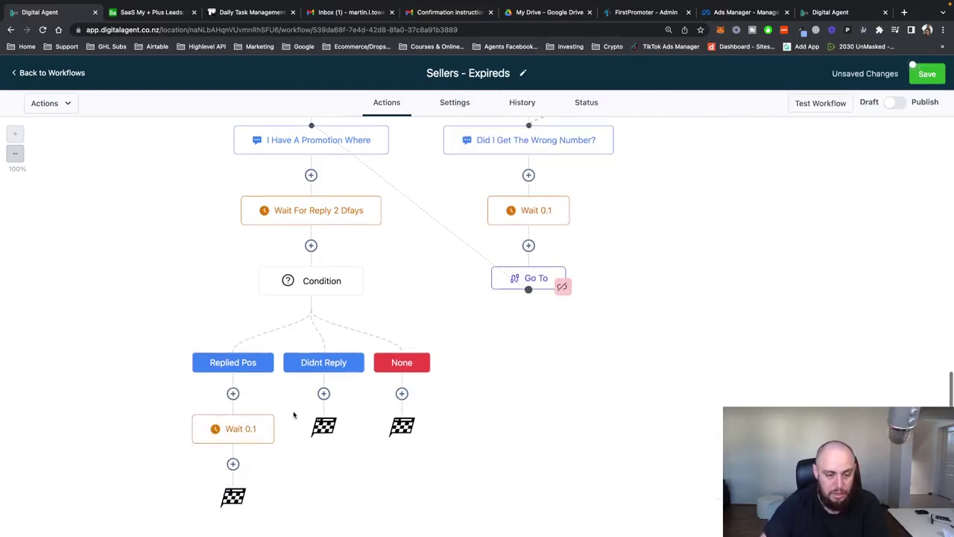
# Add a Send Internal Notification action at the end of the Replied Pos branch, of type SMS and addressed to the Assigned User
pyautogui.click(233, 464)
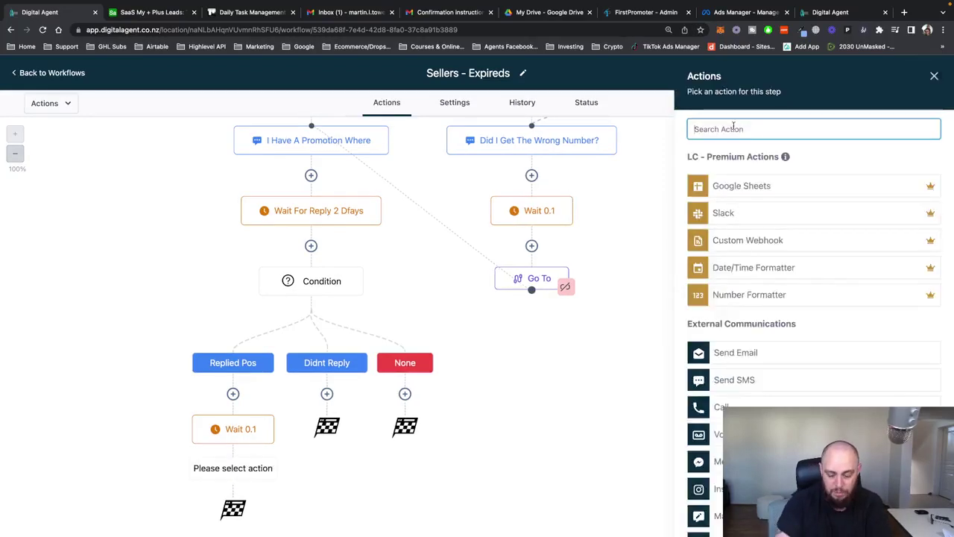
pyautogui.write('notif')
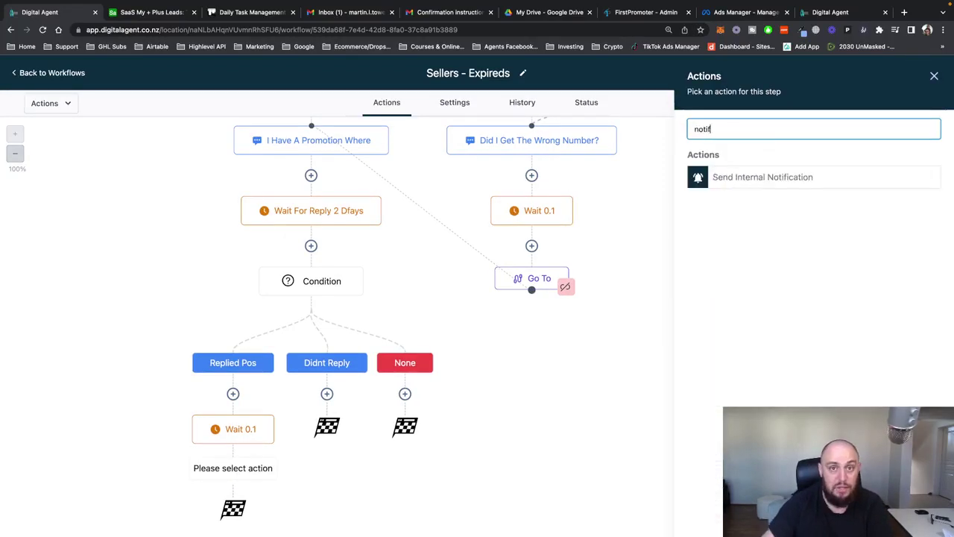
pyautogui.click(768, 173)
pyautogui.click(756, 203)
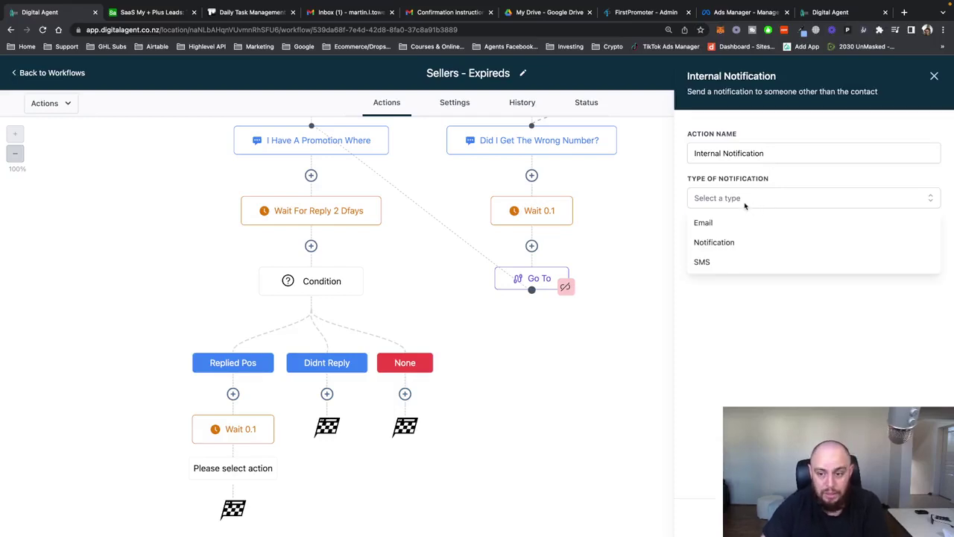
pyautogui.click(710, 264)
pyautogui.click(736, 252)
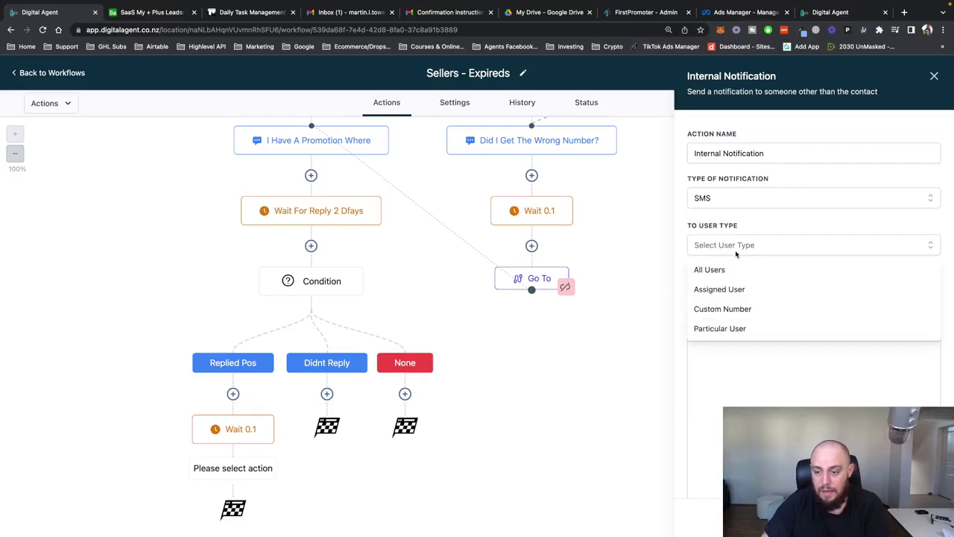
pyautogui.click(727, 310)
pyautogui.click(737, 252)
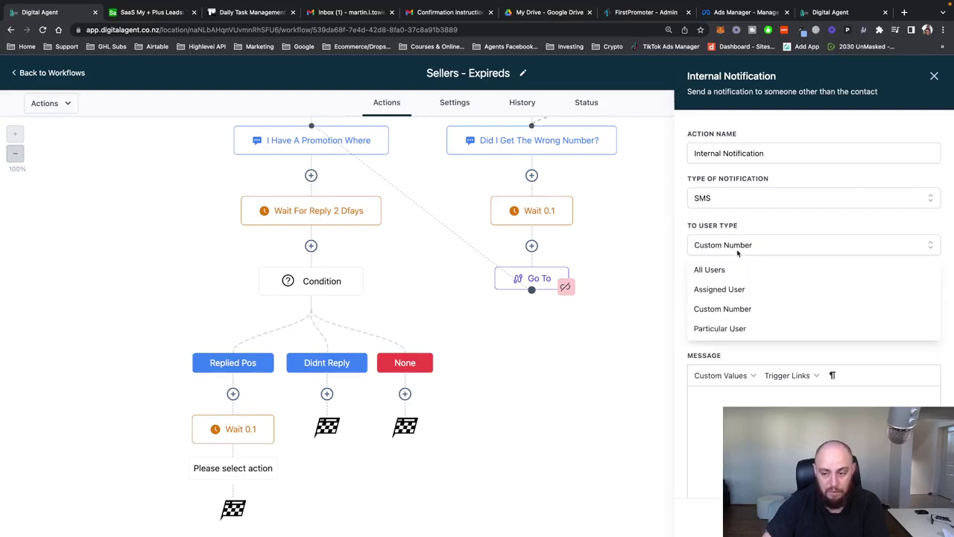
pyautogui.click(727, 293)
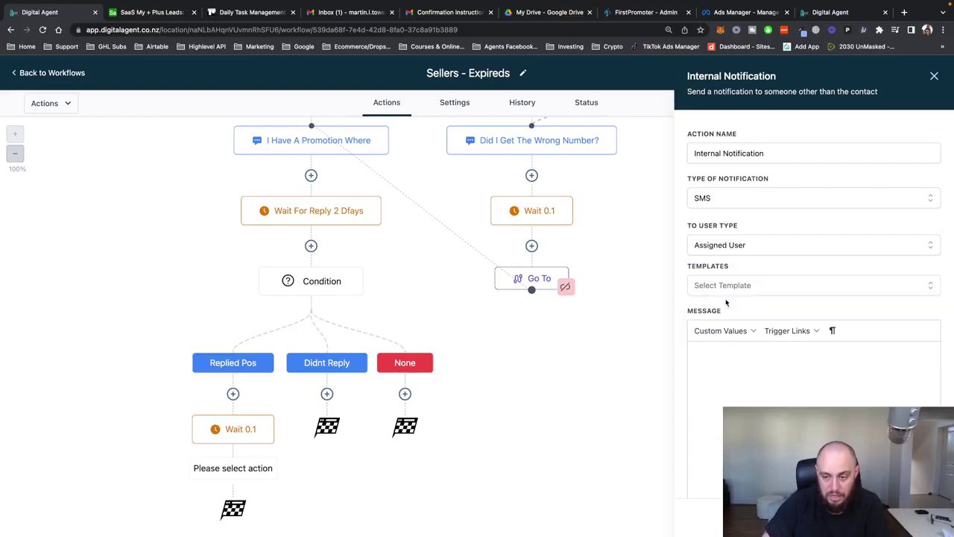
# Insert the contact's Full Name custom value into the notification message
pyautogui.click(739, 352)
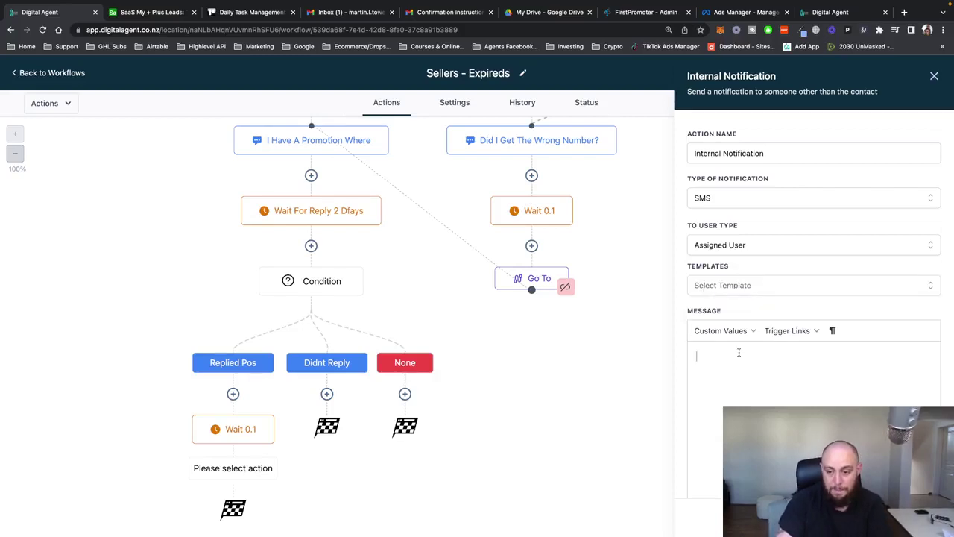
pyautogui.click(734, 332)
pyautogui.moveTo(712, 354)
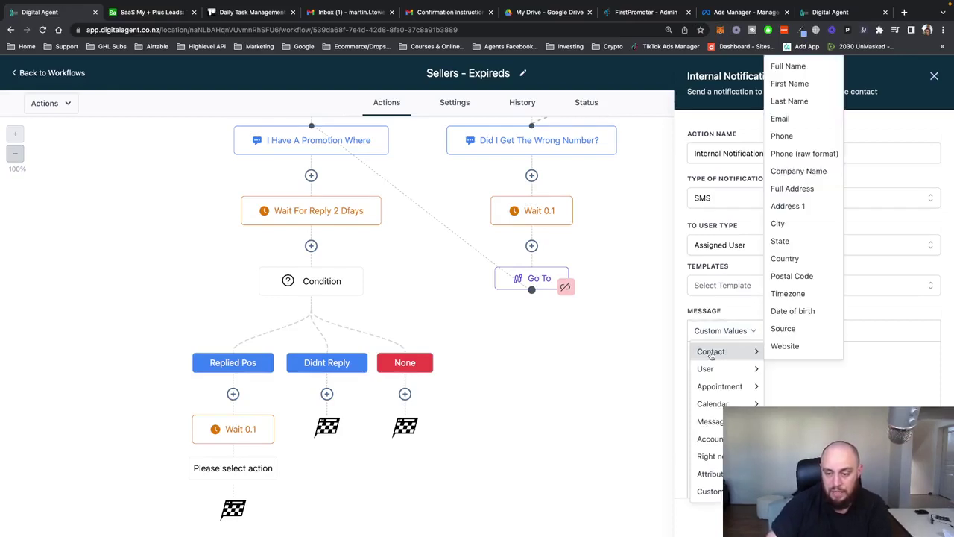
pyautogui.click(792, 66)
pyautogui.write('has ')
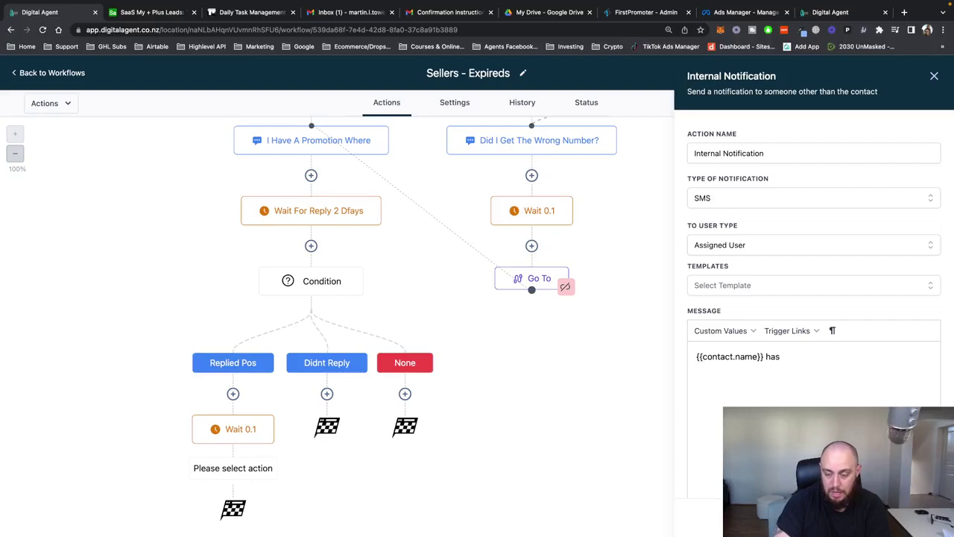
pyautogui.write('engaged with yo')
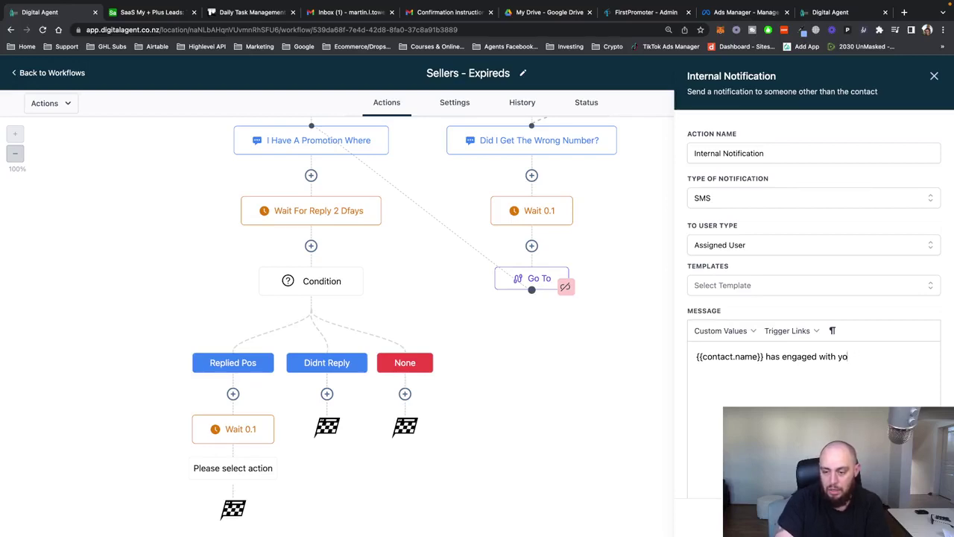
pyautogui.press('BackSpace')
pyautogui.press('BackSpace')
pyautogui.press('BackSpace')
pyautogui.press('BackSpace')
pyautogui.press('BackSpace')
pyautogui.press('BackSpace')
pyautogui.press('BackSpace')
pyautogui.press('BackSpace')
pyautogui.press('BackSpace')
pyautogui.press('BackSpace')
pyautogui.press('BackSpace')
pyautogui.press('BackSpace')
pyautogui.press('BackSpace')
pyautogui.press('BackSpace')
pyautogui.press('BackSpace')
pyautogui.press('BackSpace')
pyautogui.press('BackSpace')
pyautogui.press('BackSpace')
pyautogui.press('BackSpace')
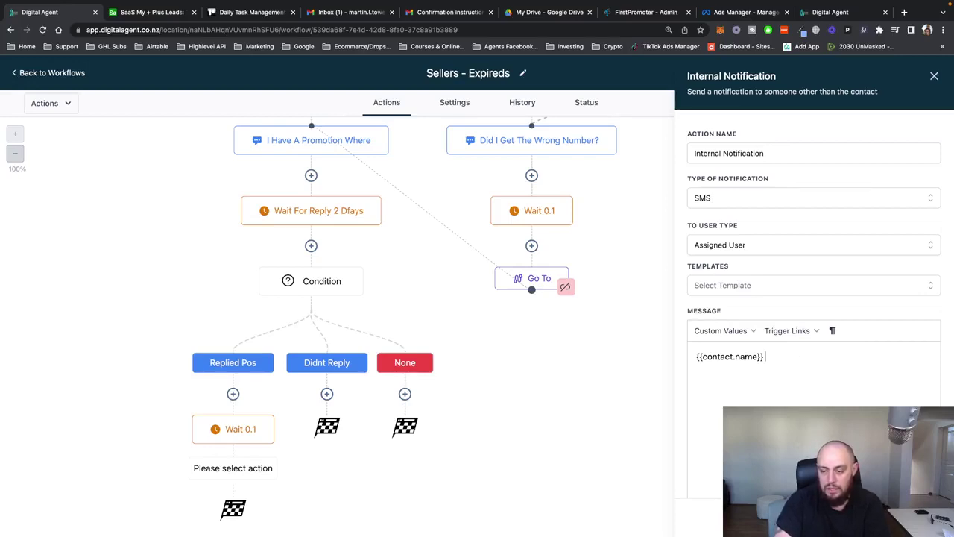
# Insert the contact's Address 1 and the message body custom values on separate lines below the name in the notification message
pyautogui.click(745, 332)
pyautogui.moveTo(736, 352)
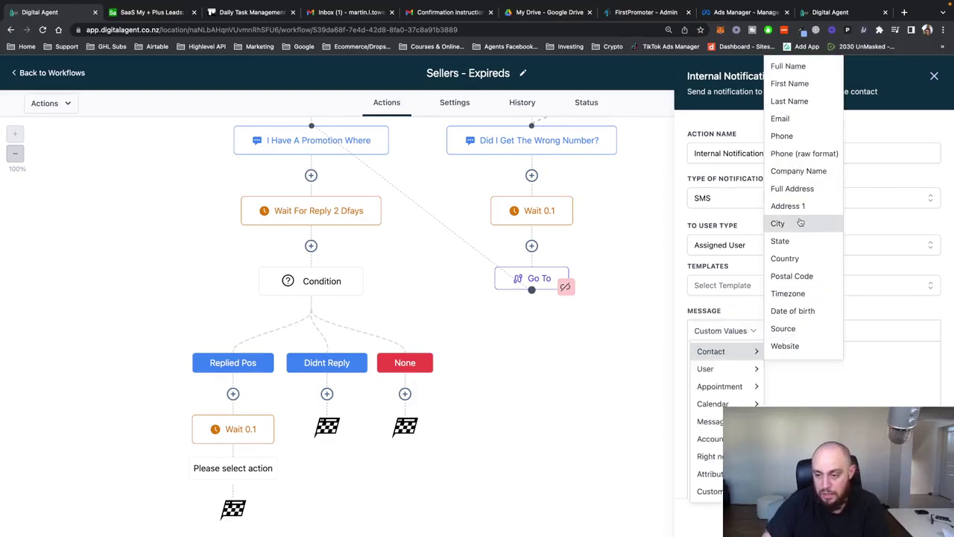
pyautogui.click(794, 206)
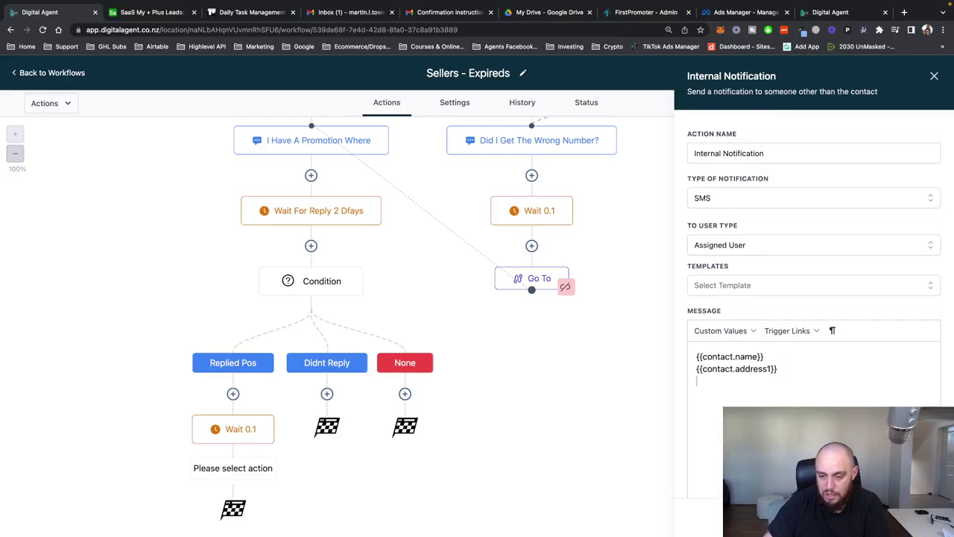
pyautogui.click(734, 331)
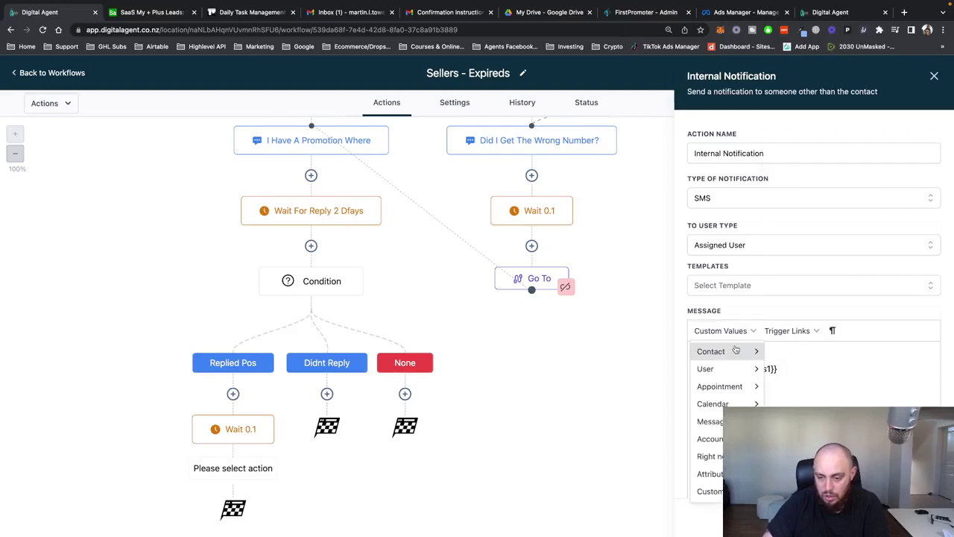
pyautogui.click(718, 423)
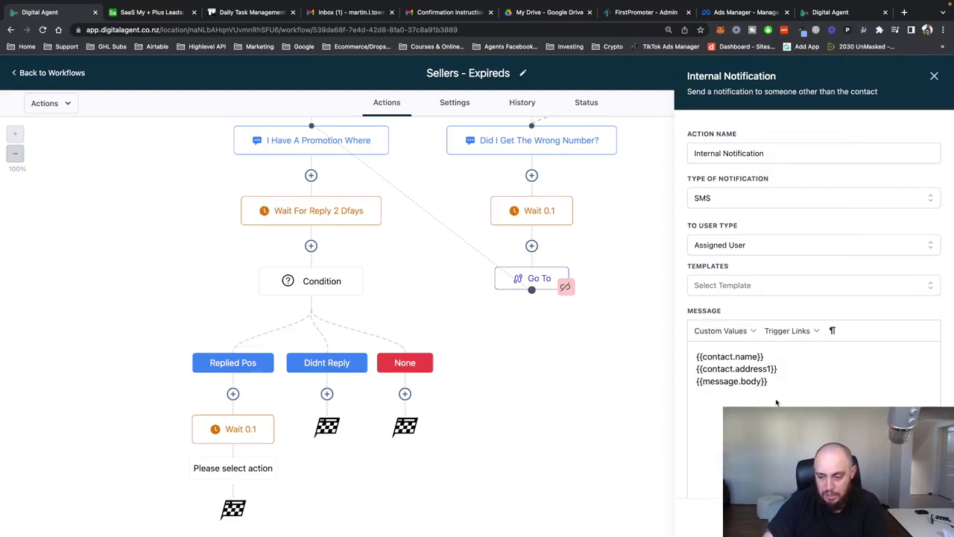
# Review the name, address and message body lines of the notification message and save the action
pyautogui.press('super+a')
pyautogui.scroll(-5, 783, 378)
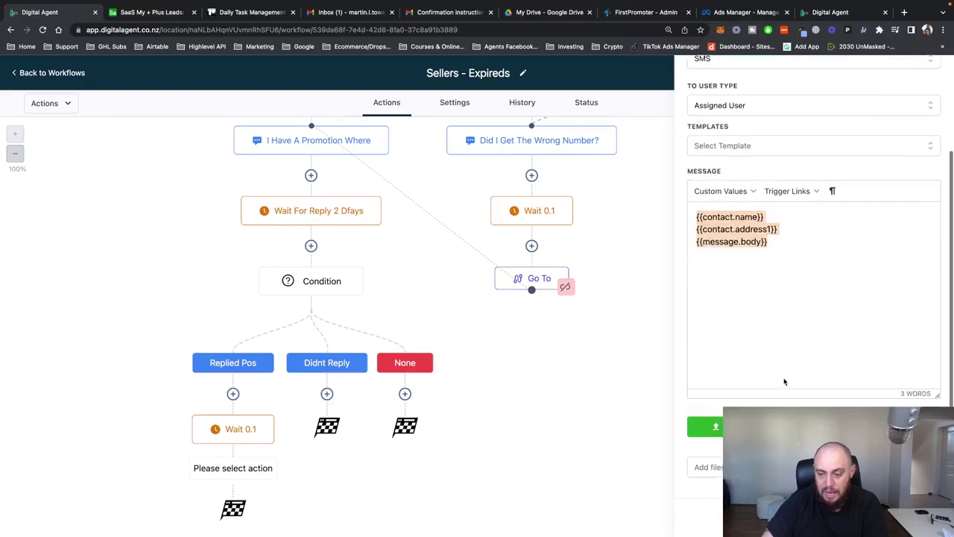
pyautogui.scroll(3, 771, 261)
pyautogui.click(759, 267)
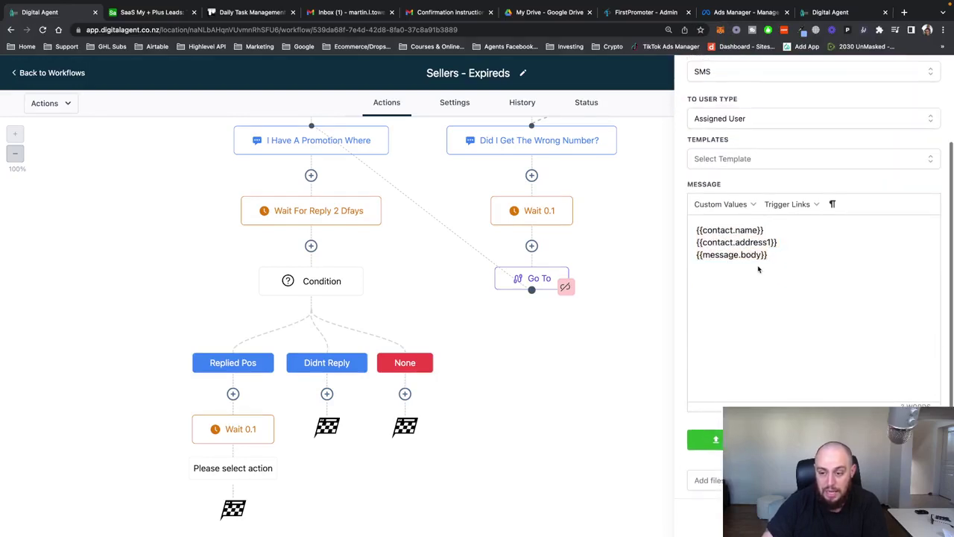
pyautogui.tripleClick(769, 228)
pyautogui.tripleClick(712, 243)
pyautogui.tripleClick(715, 255)
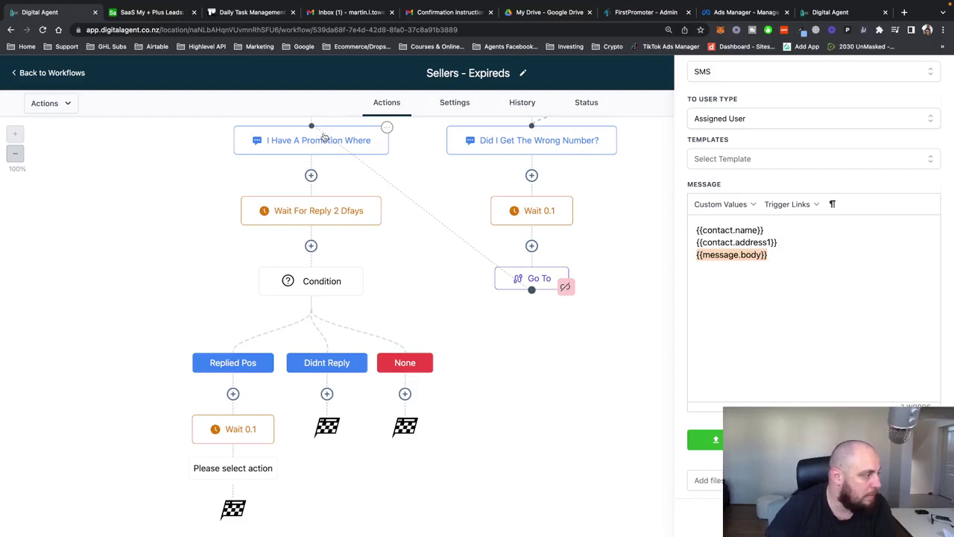
pyautogui.click(800, 276)
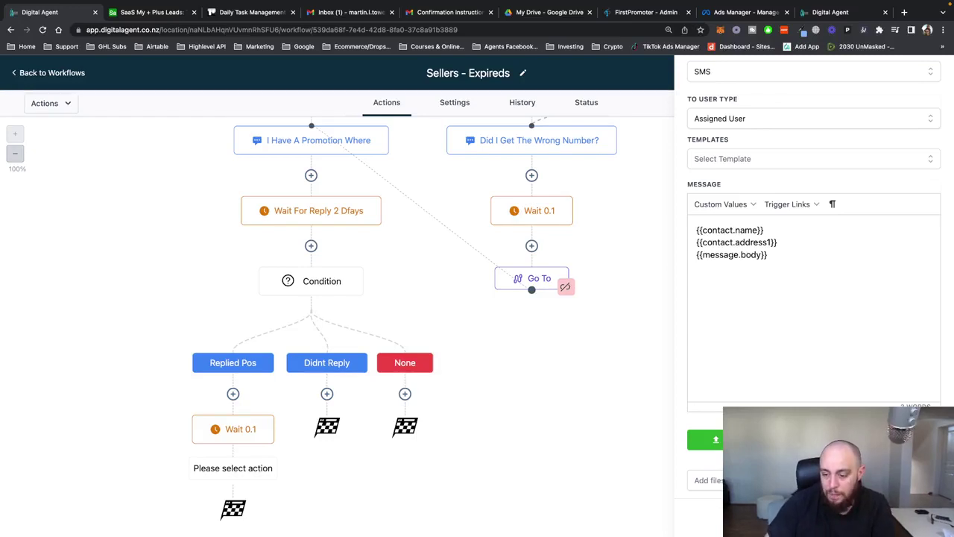
pyautogui.click(900, 518)
# Delete the Wait 0.1 action above the Internal Notification in the Replied Pos branch
pyautogui.scroll(-1, 649, 356)
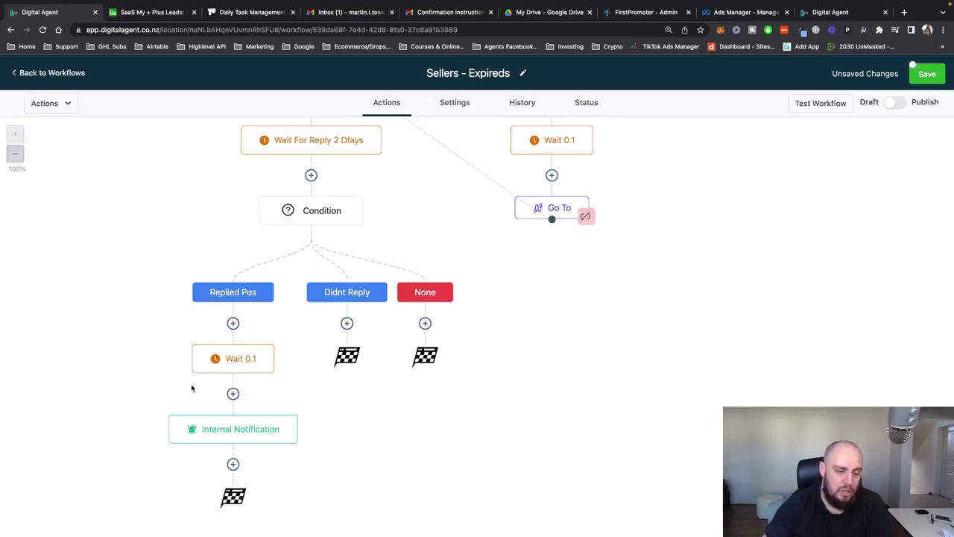
pyautogui.click(272, 346)
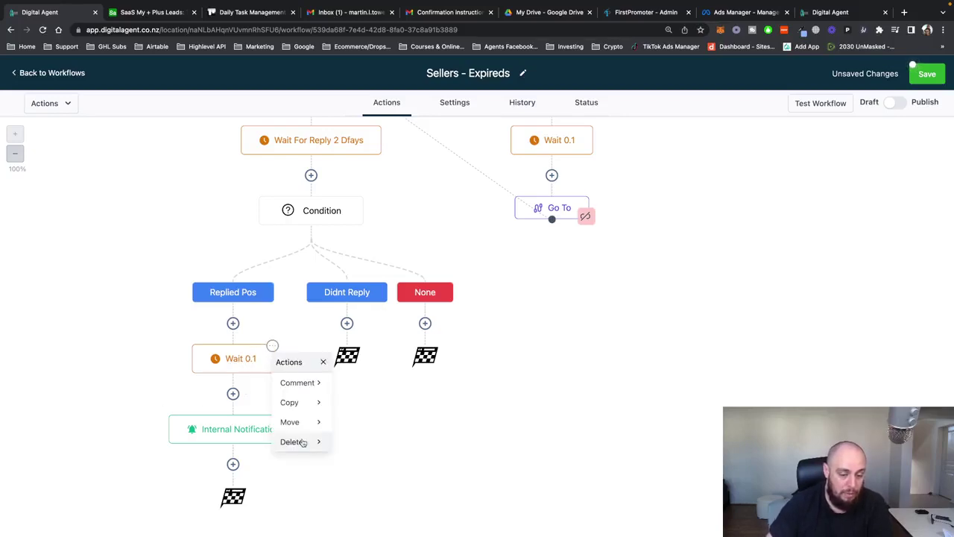
pyautogui.moveTo(305, 442)
pyautogui.click(360, 384)
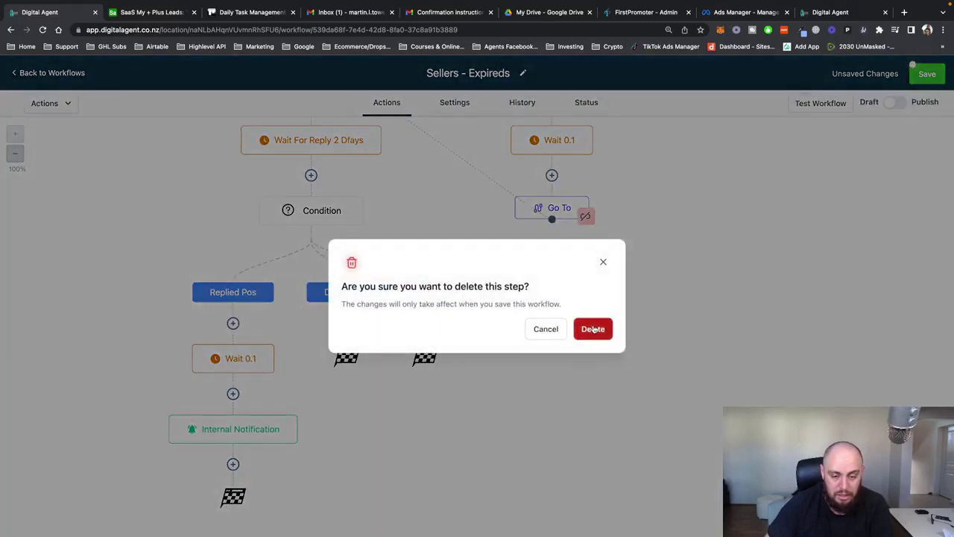
pyautogui.click(599, 331)
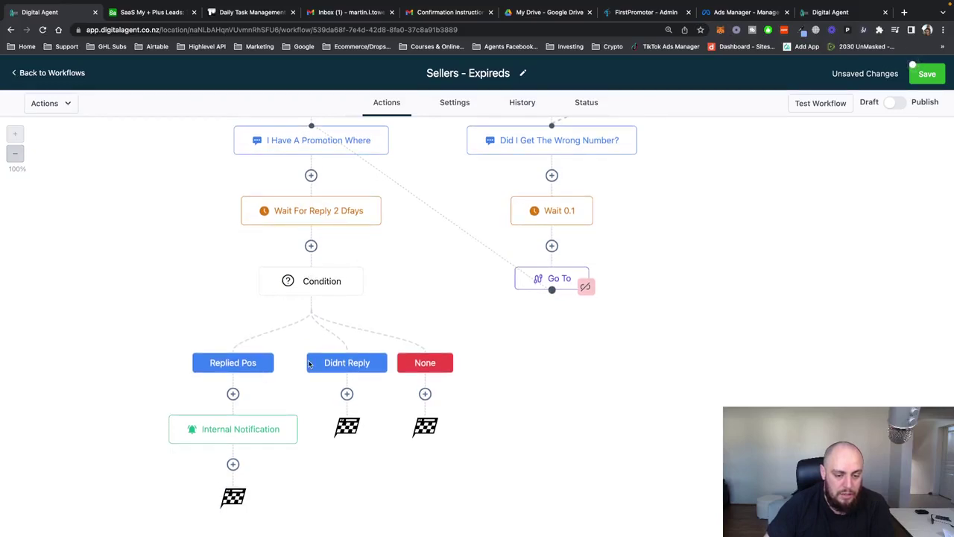
# Remove the Negative/No segment from the "replied pos" branch of the condition that follows the two-day reply wait
pyautogui.click(321, 283)
pyautogui.scroll(-2, 722, 304)
pyautogui.scroll(-3, 722, 305)
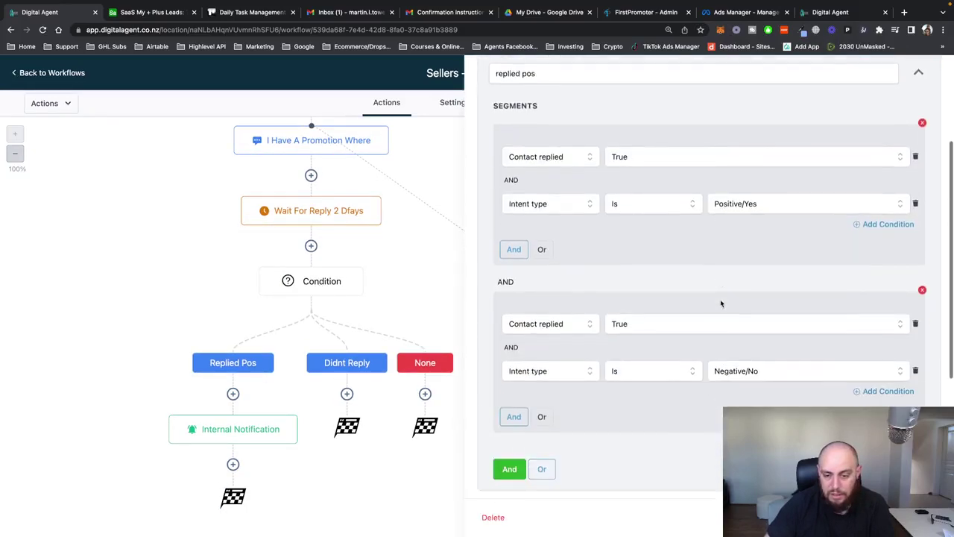
pyautogui.click(922, 291)
# Add a third branch named "reply neg" to the condition, with Contact replied set to True
pyautogui.scroll(-1, 867, 355)
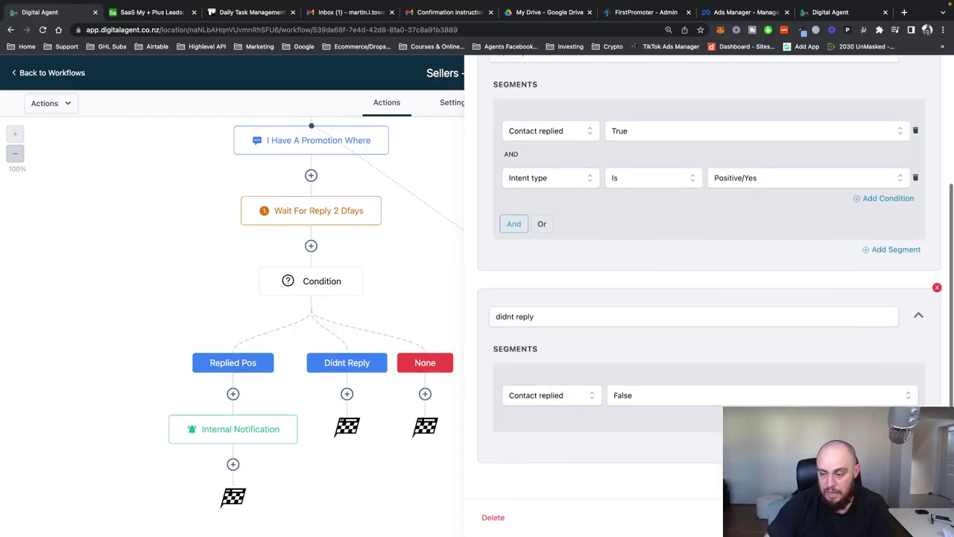
pyautogui.scroll(-5, 686, 305)
pyautogui.doubleClick(494, 317)
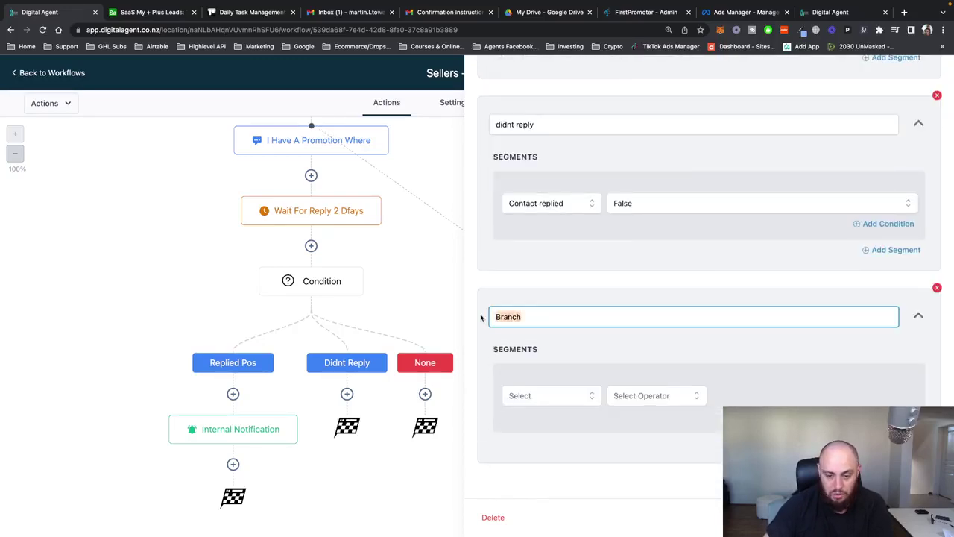
pyautogui.write('reply neg')
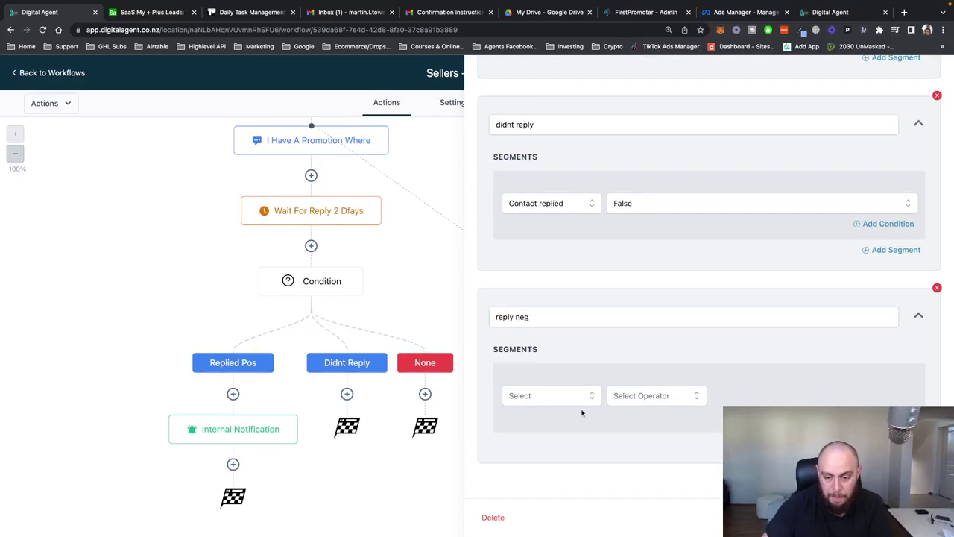
pyautogui.click(584, 400)
pyautogui.click(555, 440)
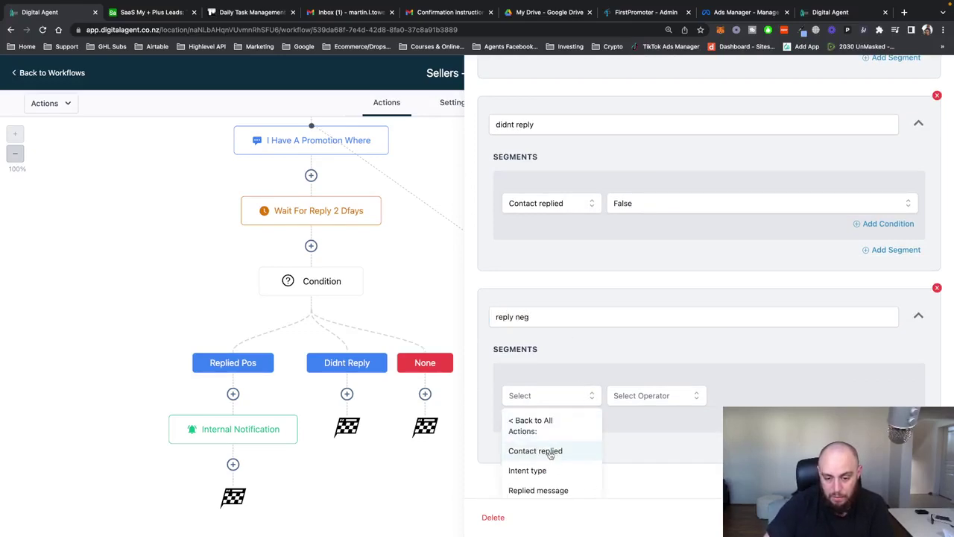
pyautogui.click(552, 451)
pyautogui.click(643, 408)
pyautogui.click(639, 462)
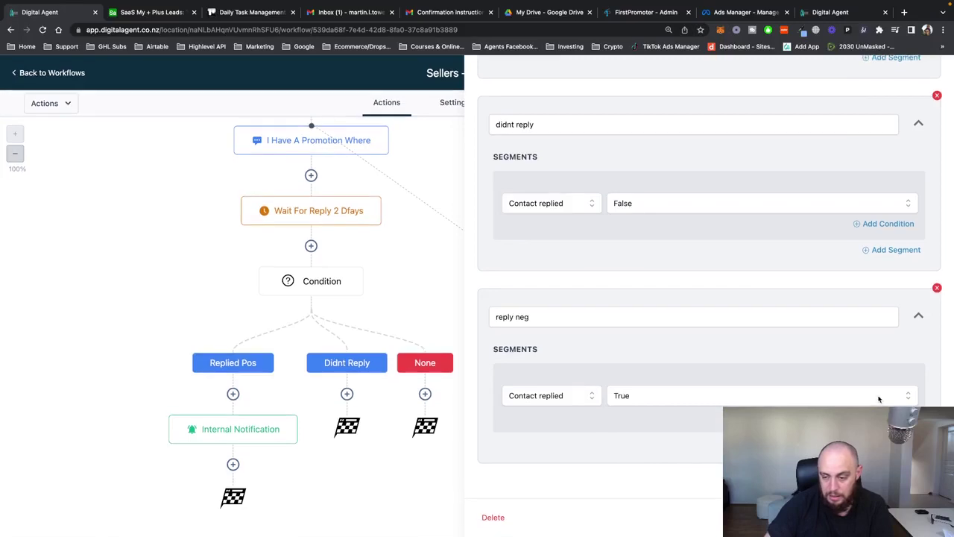
# Add a second condition to the "reply neg" branch, Intent type Is Negative/No, and save the condition action
pyautogui.click(886, 416)
pyautogui.scroll(-2, 656, 387)
pyautogui.click(559, 371)
pyautogui.click(546, 418)
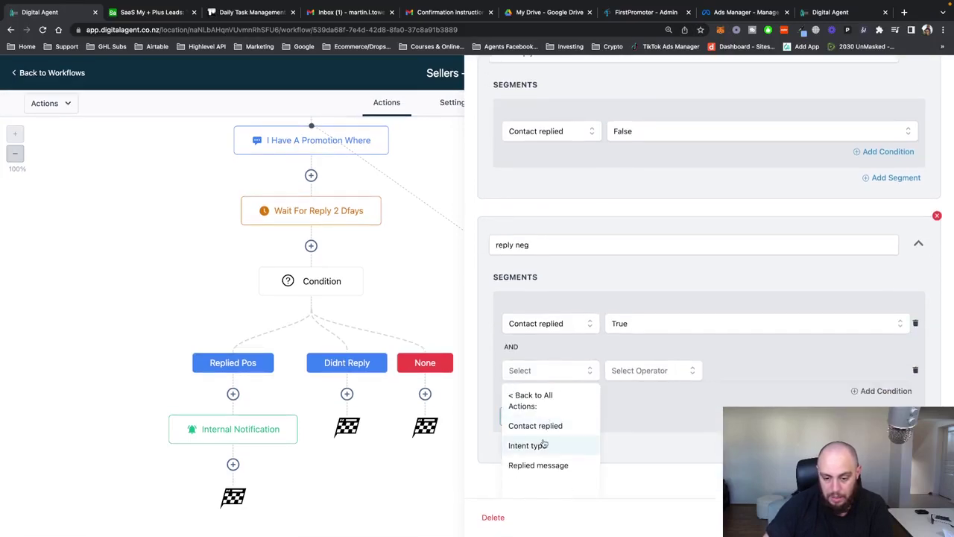
pyautogui.click(539, 443)
pyautogui.click(646, 373)
pyautogui.click(646, 395)
pyautogui.click(725, 371)
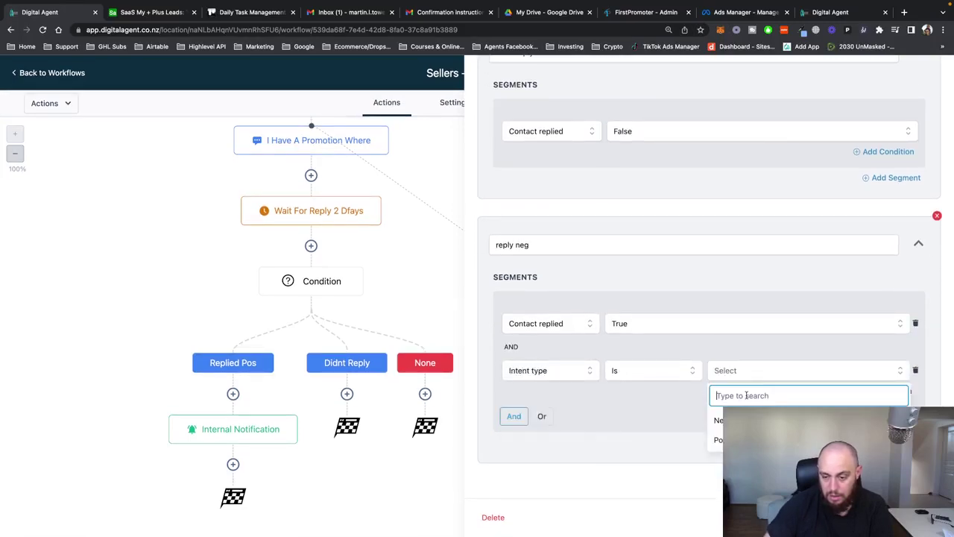
pyautogui.click(734, 435)
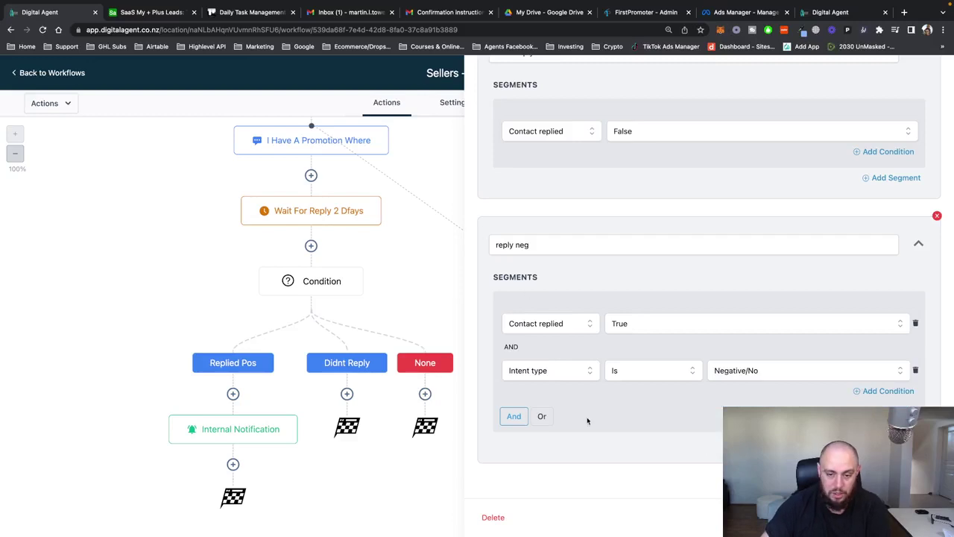
pyautogui.click(903, 518)
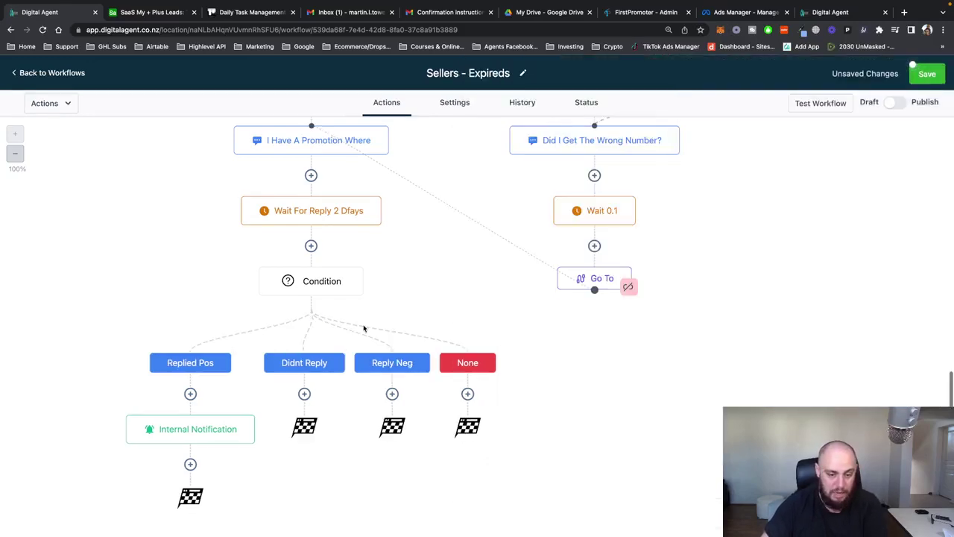
# Add a Wait action under the Reply Neg branch named "Wait 2 days" with a time delay of 2 days
pyautogui.click(392, 394)
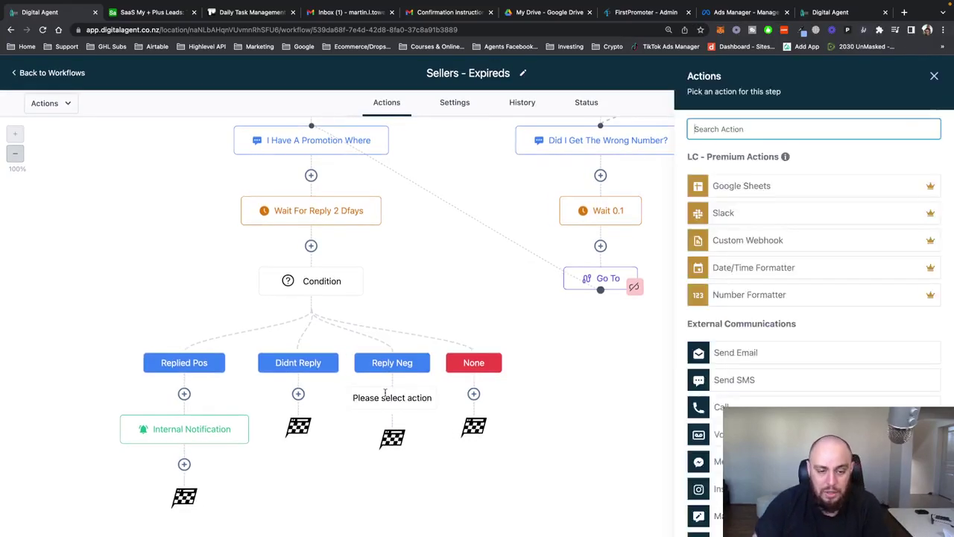
pyautogui.write('wait')
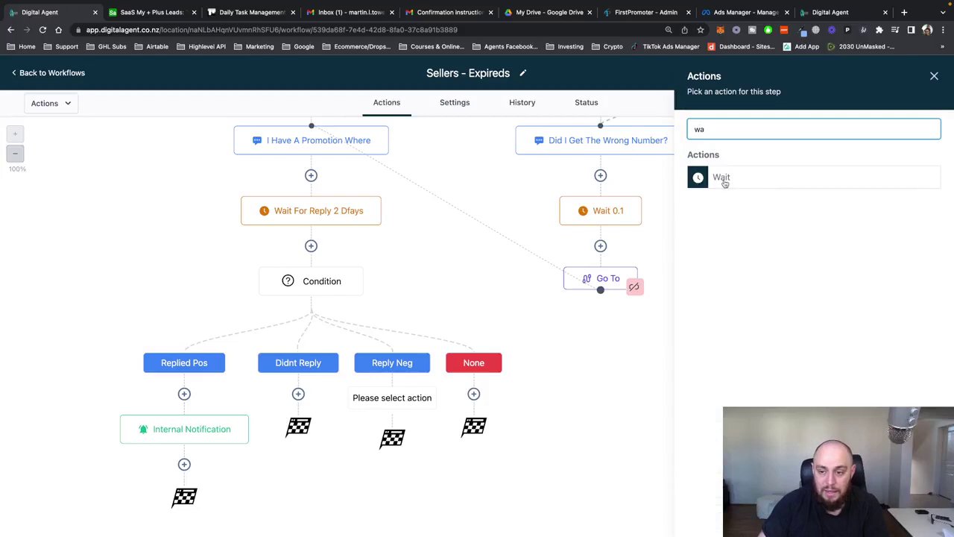
pyautogui.click(720, 179)
pyautogui.click(560, 152)
pyautogui.write('2 days')
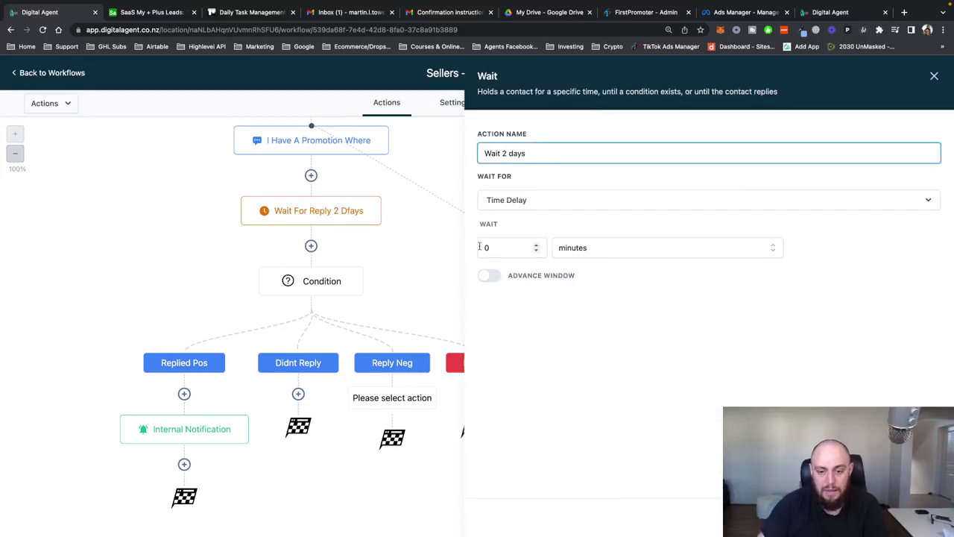
pyautogui.click(536, 248)
pyautogui.write('2')
pyautogui.click(576, 253)
pyautogui.click(578, 308)
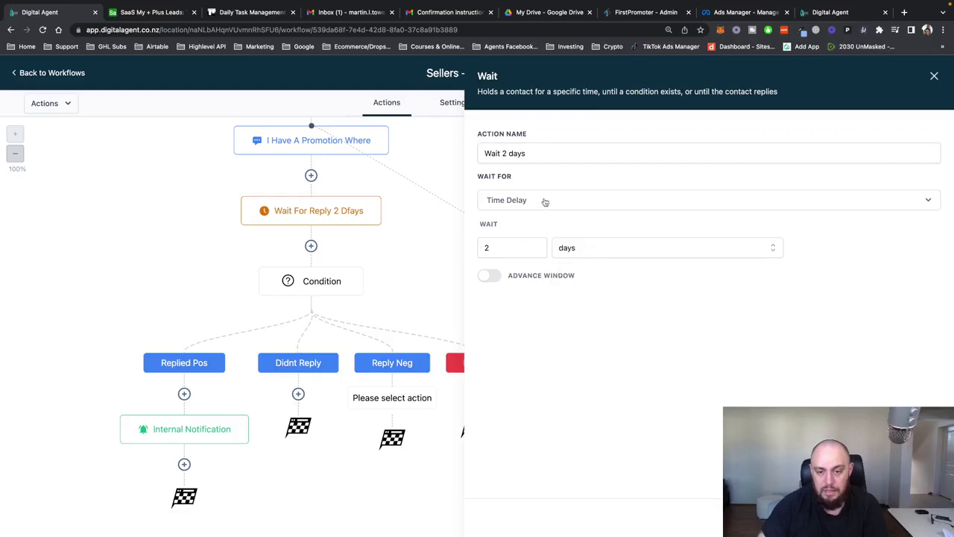
# Rename the wait action "Wait 7 days", set its time delay to 7 days and save it without an advance window
pyautogui.moveTo(503, 153); pyautogui.dragTo(530, 153)
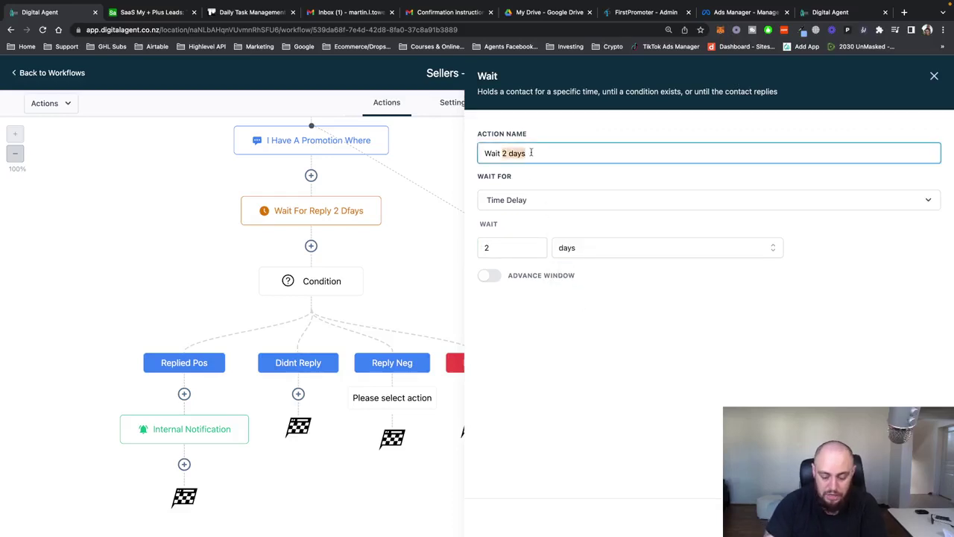
pyautogui.write('7')
pyautogui.click(487, 247)
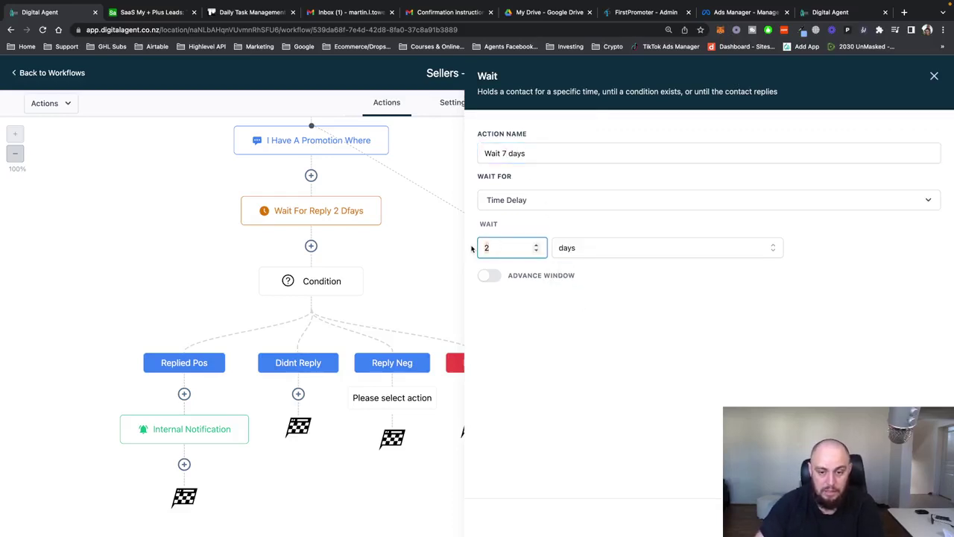
pyautogui.click(594, 314)
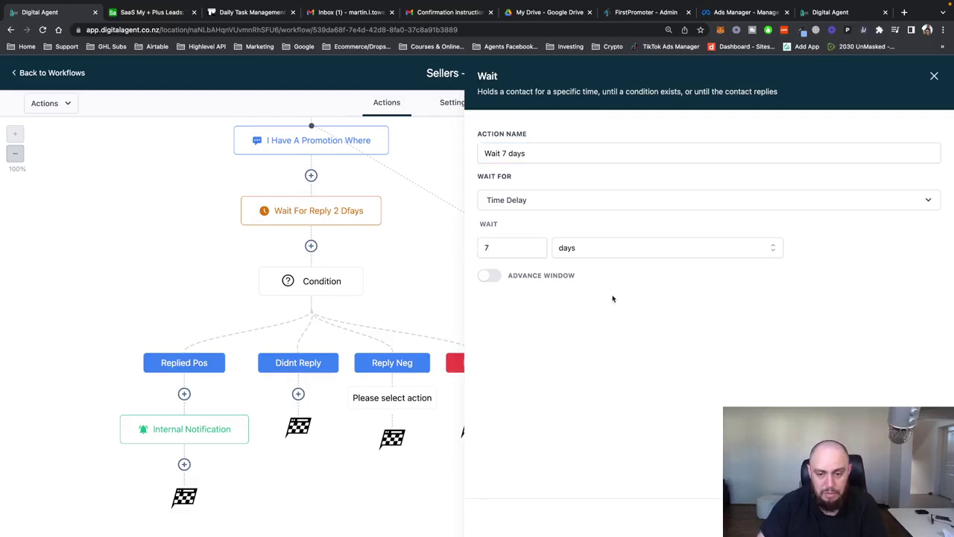
pyautogui.click(492, 277)
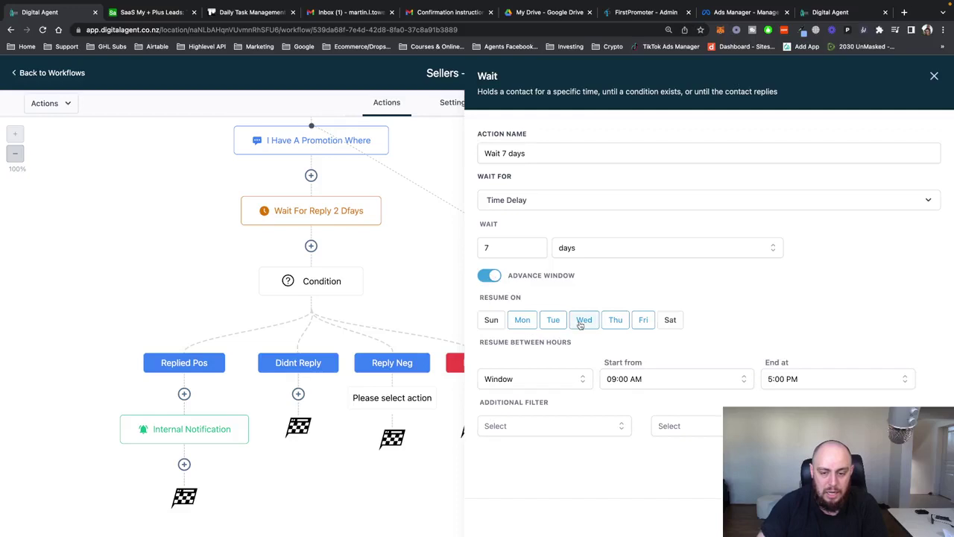
pyautogui.click(496, 279)
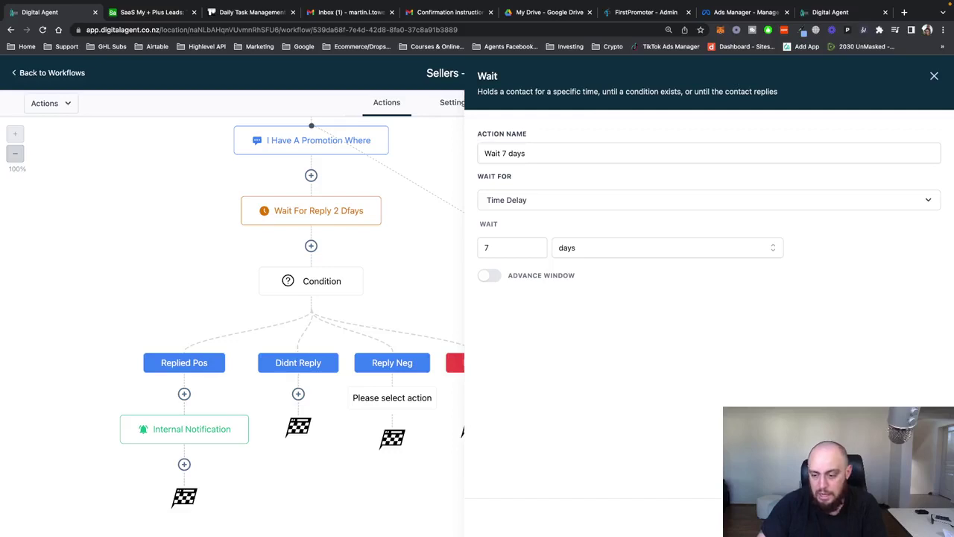
pyautogui.click(908, 518)
# Add a Send SMS action below Wait 7 Days, opening with "Hi again, it's", the sender's first name and "here from XYZ."
pyautogui.click(393, 465)
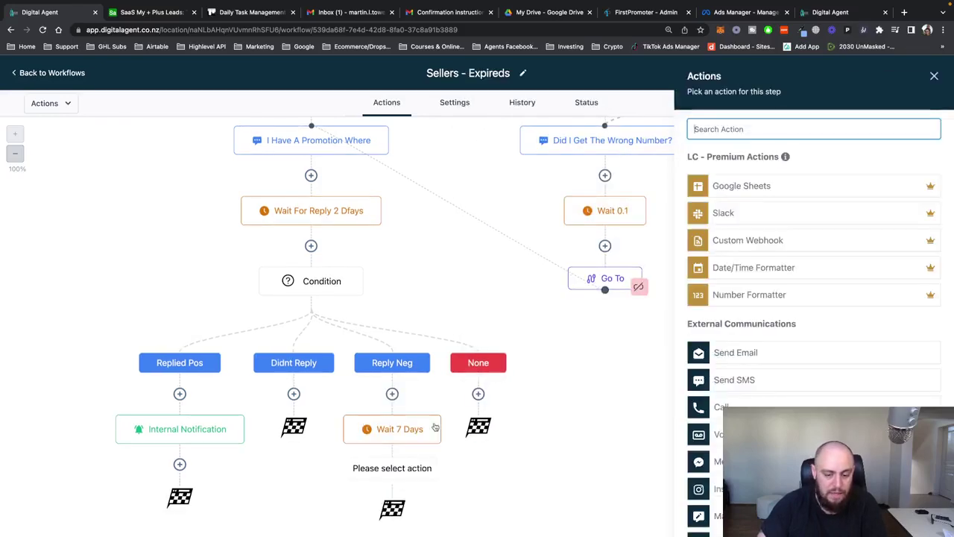
pyautogui.write('sms')
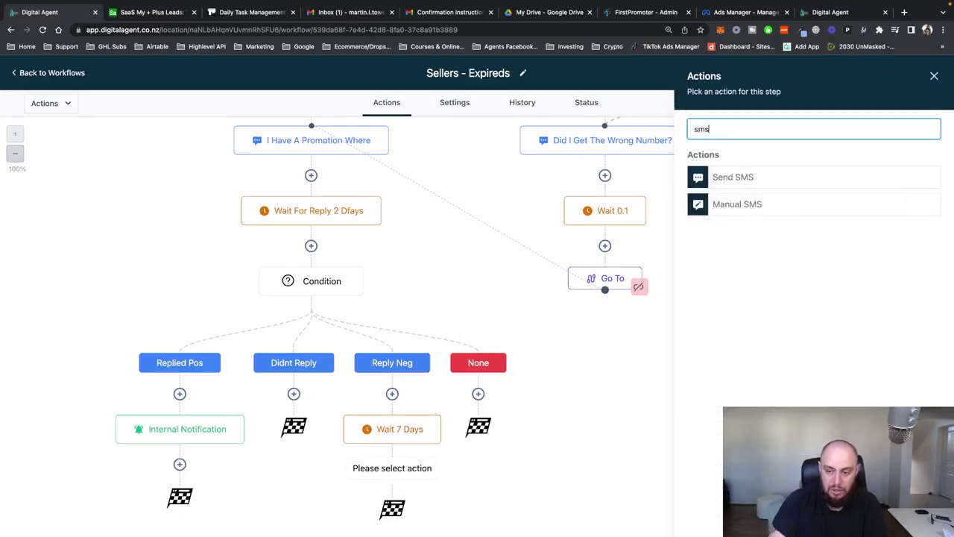
pyautogui.click(748, 183)
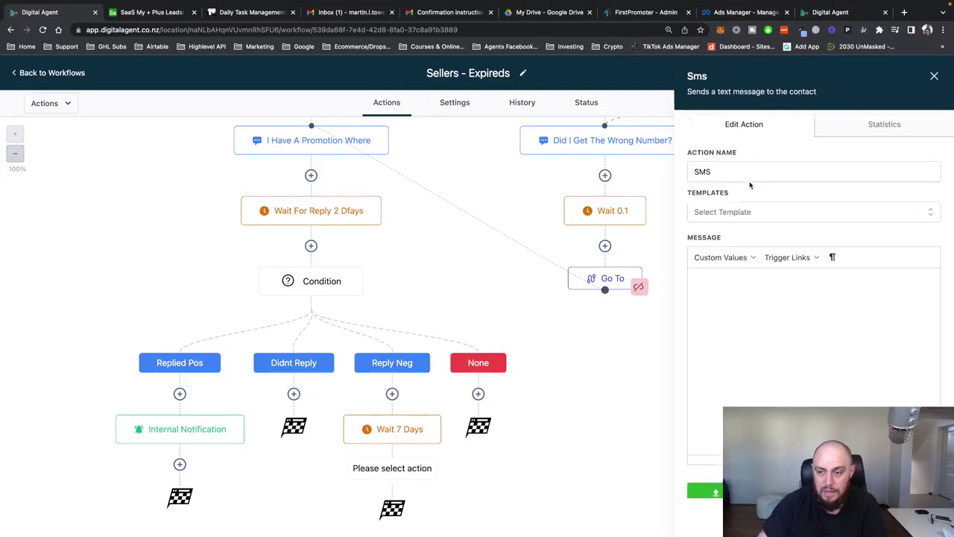
pyautogui.click(762, 279)
pyautogui.write("Hi again, it's")
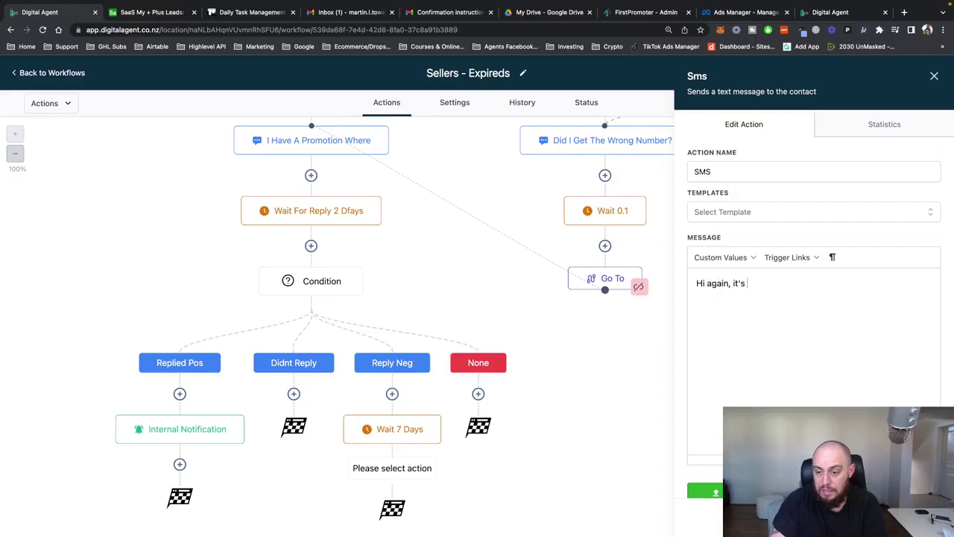
pyautogui.write(' Mar')
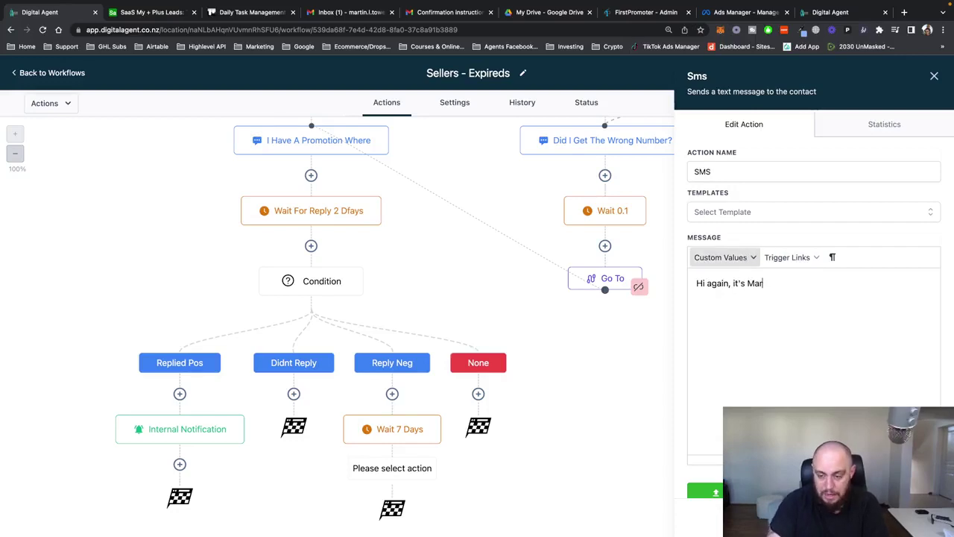
pyautogui.write('tin here from X')
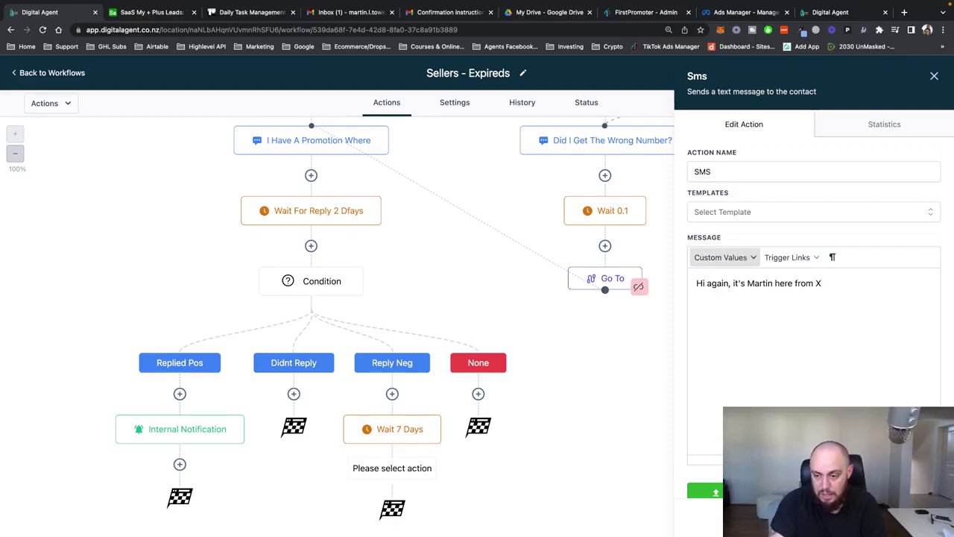
pyautogui.write('YZ. ')
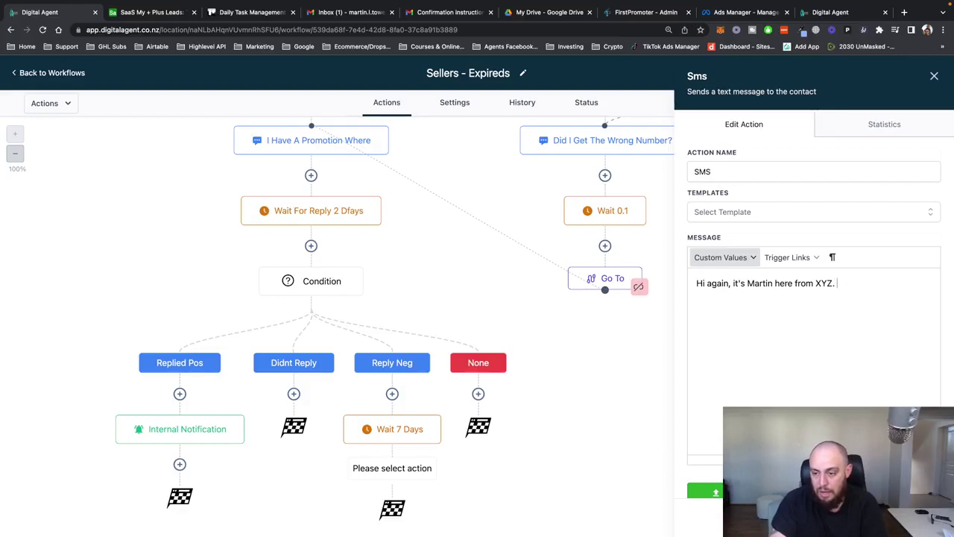
# Complete the SMS with "How is the sale going, my offer above still stands if you'd like to talk." and save the action
pyautogui.write('Did yHow is the sale ging')
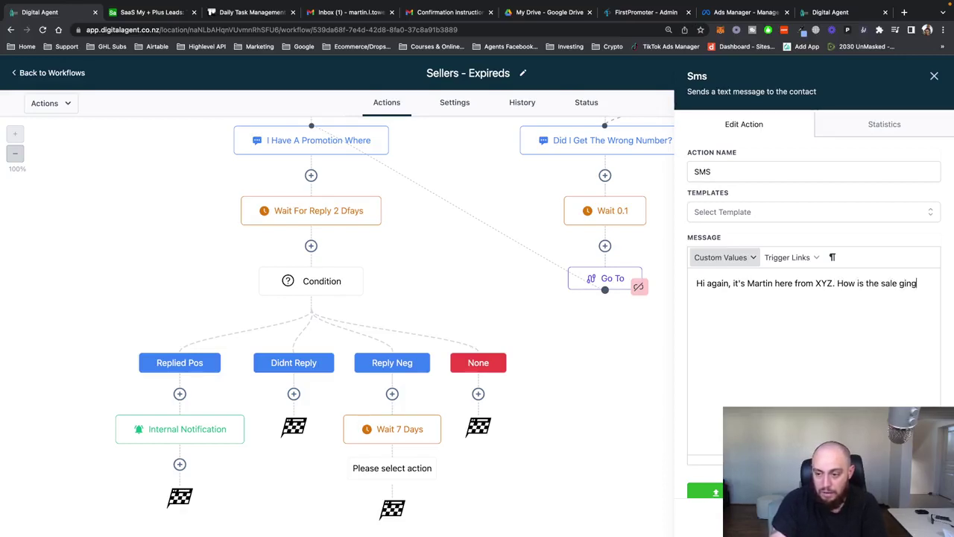
pyautogui.press('BackSpace')
pyautogui.press('BackSpace')
pyautogui.press('BackSpace')
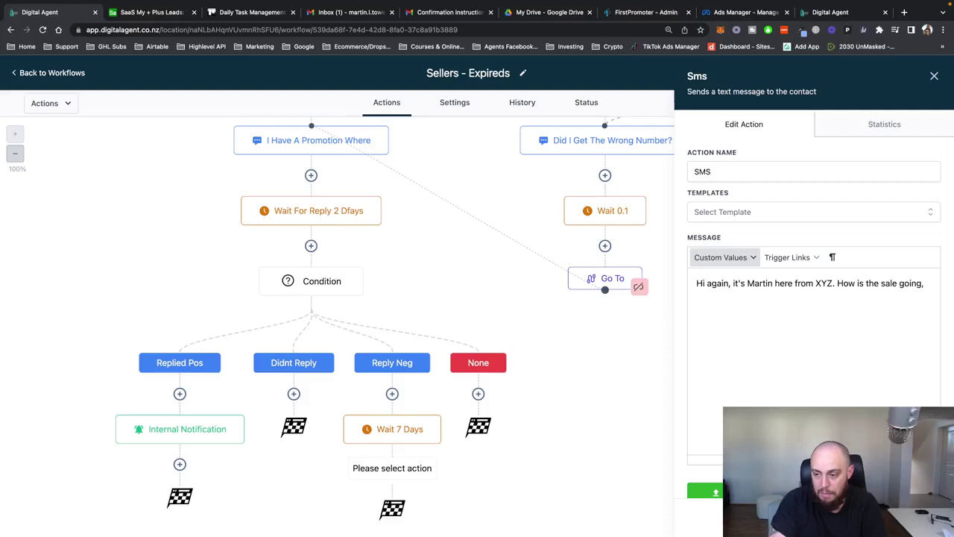
pyautogui.write('my offer above sti')
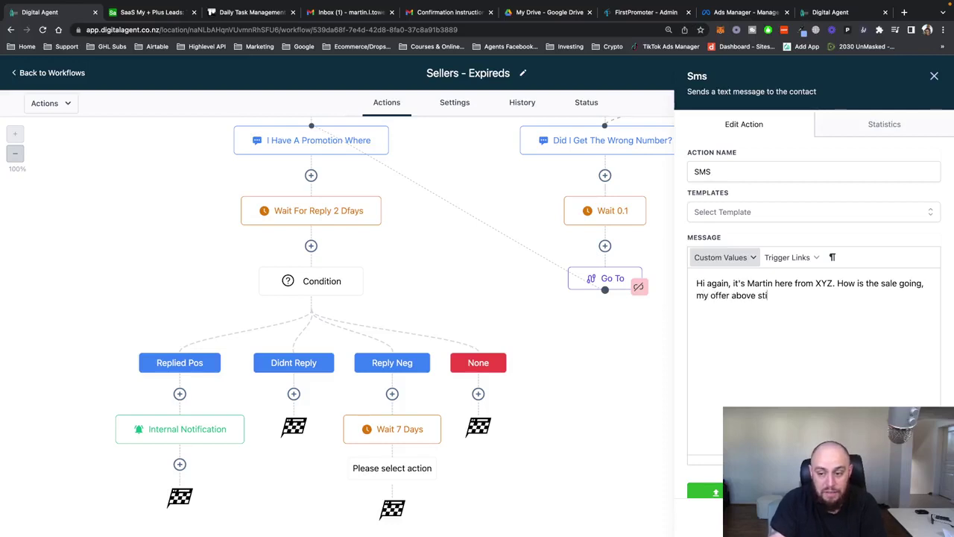
pyautogui.write('ll stands if you')
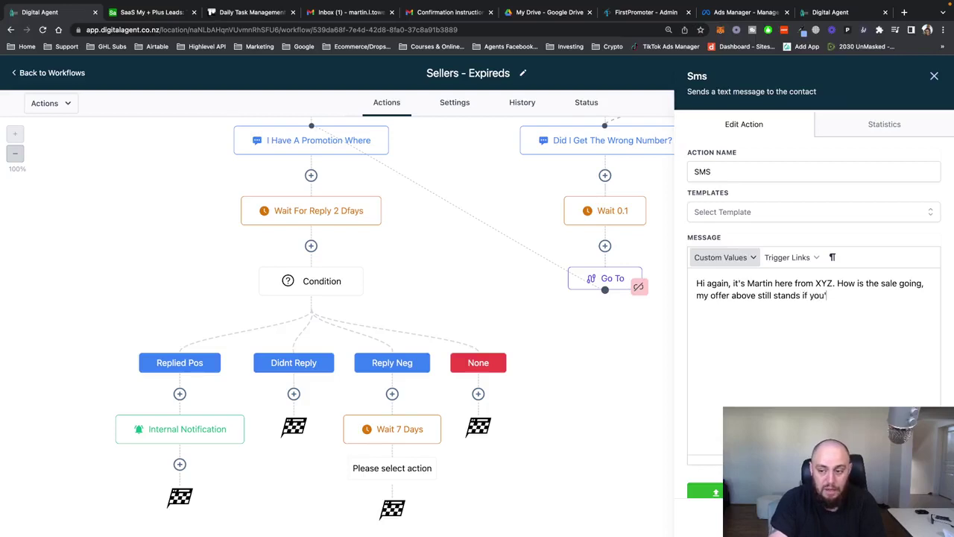
pyautogui.write("'d like to talk.")
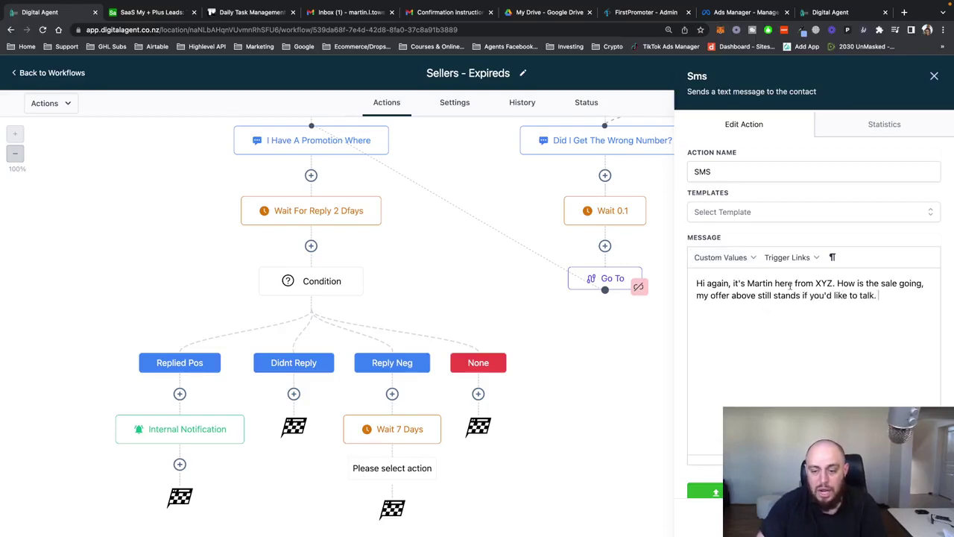
pyautogui.scroll(-4, 920, 396)
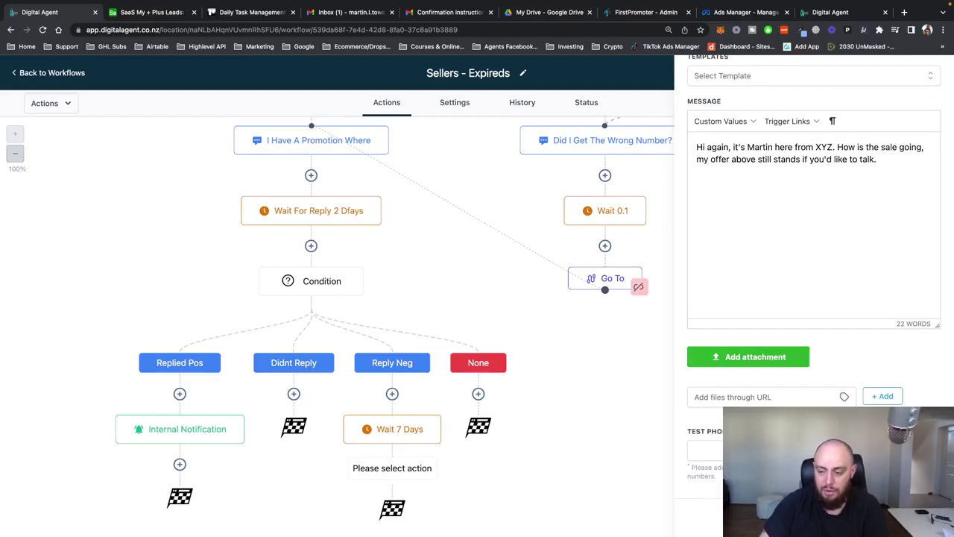
pyautogui.click(914, 518)
# Reopen the SMS below Wait 7 Days and replace its action name with "How is the sale going," copied from its message
pyautogui.scroll(-2, 522, 343)
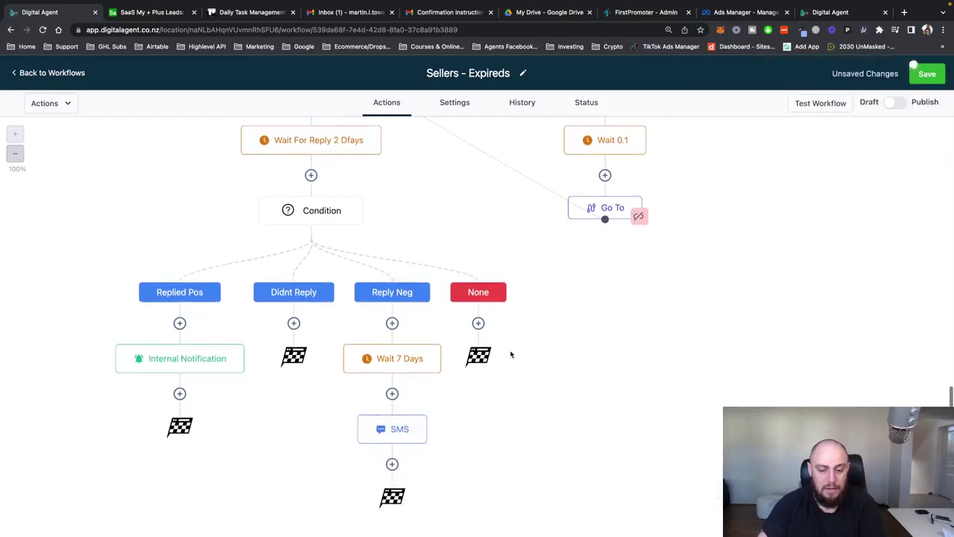
pyautogui.click(399, 429)
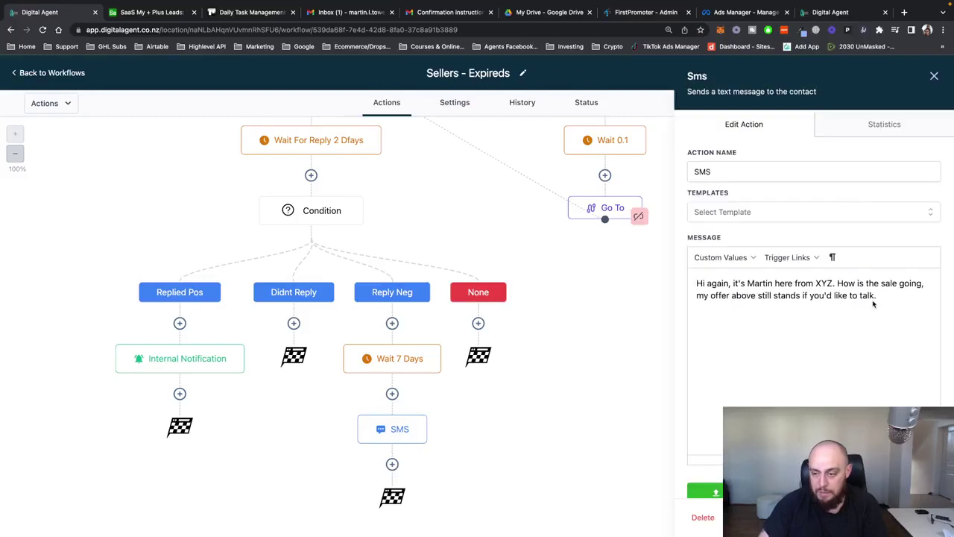
pyautogui.moveTo(876, 296); pyautogui.dragTo(928, 283)
pyautogui.hotkey('ctrl', 'c')
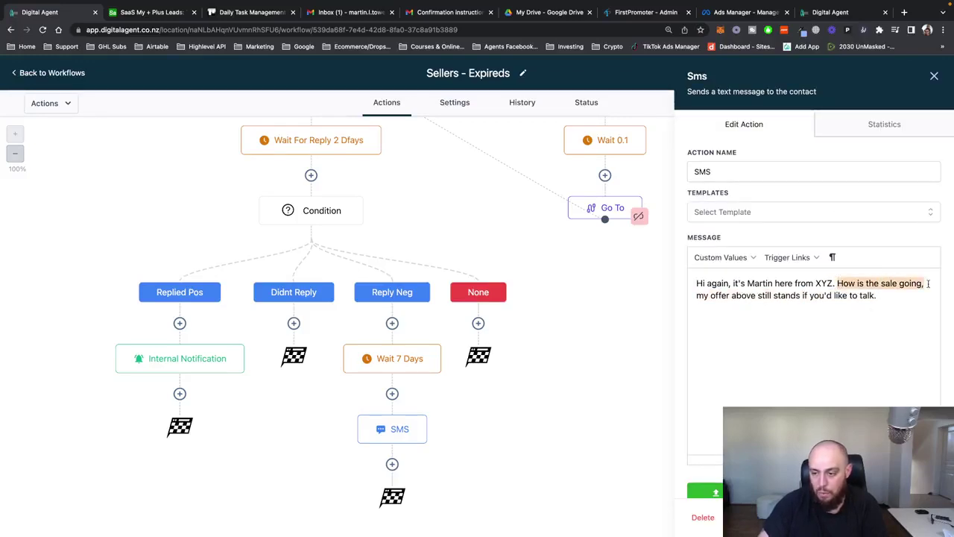
pyautogui.click(725, 211)
pyautogui.doubleClick(721, 171)
pyautogui.hotkey('ctrl', 'v')
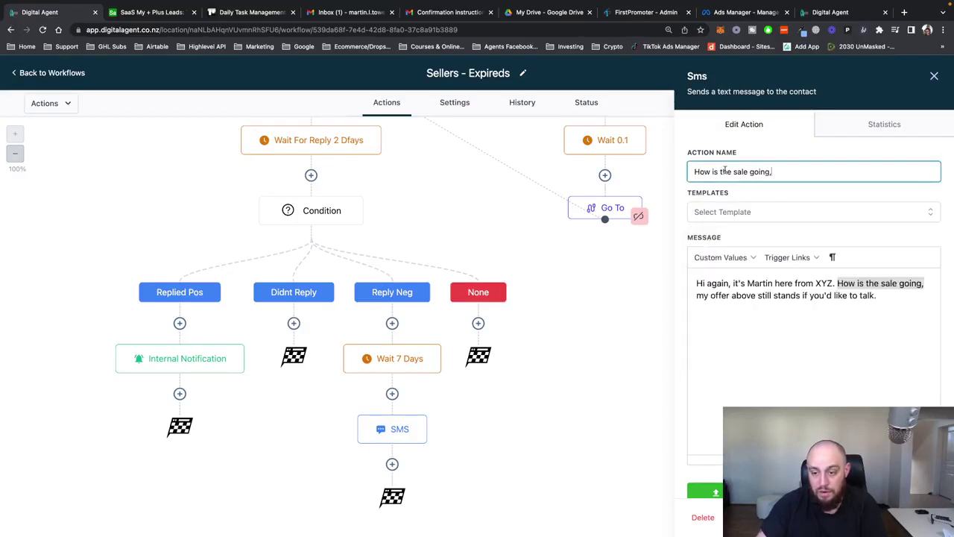
# Save the renamed SMS and add a Wait action below it that waits for Contact Reply
pyautogui.click(705, 492)
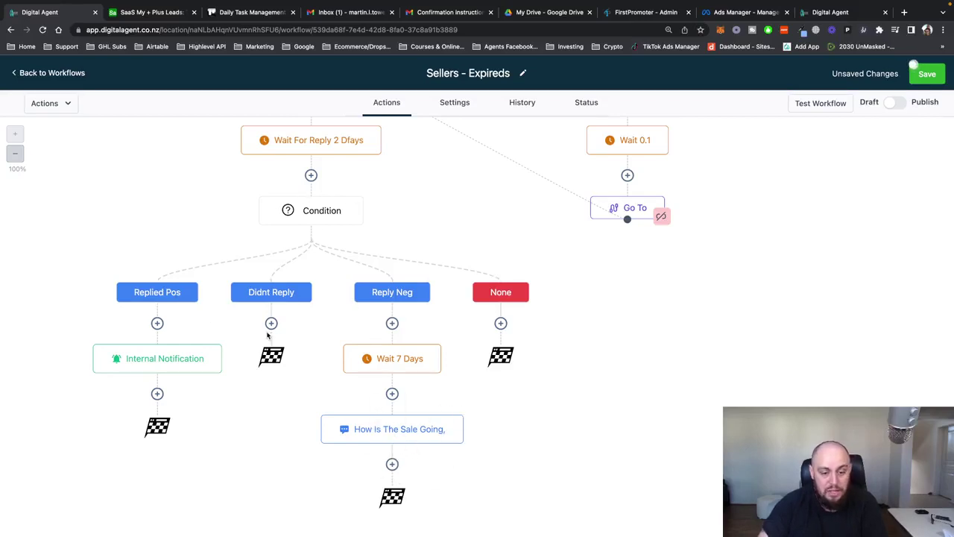
pyautogui.click(393, 463)
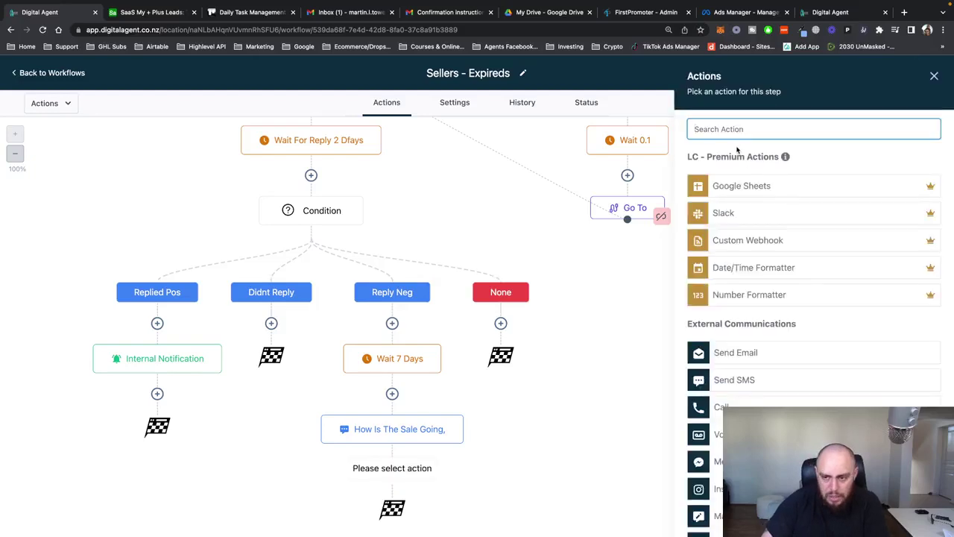
pyautogui.write('wa')
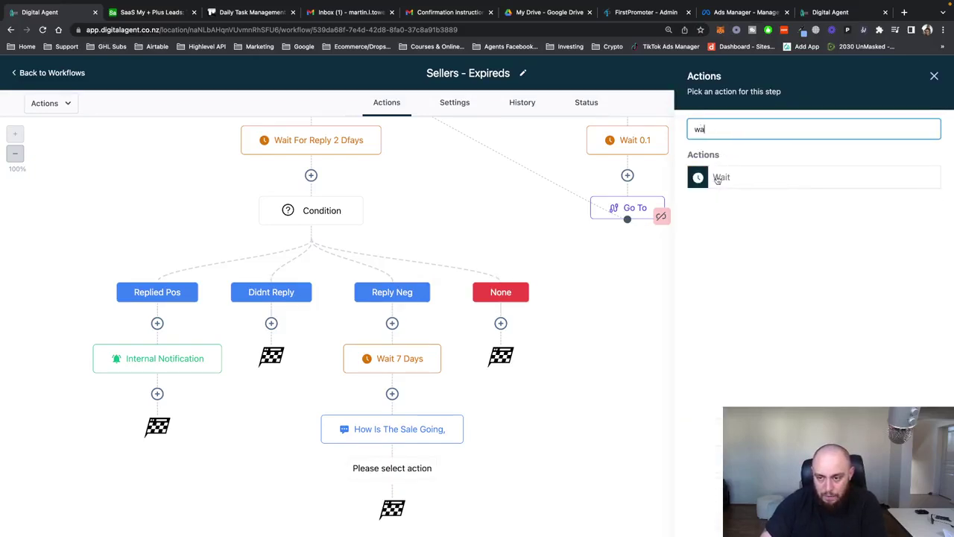
pyautogui.click(718, 177)
pyautogui.click(527, 201)
pyautogui.scroll(-2, 529, 278)
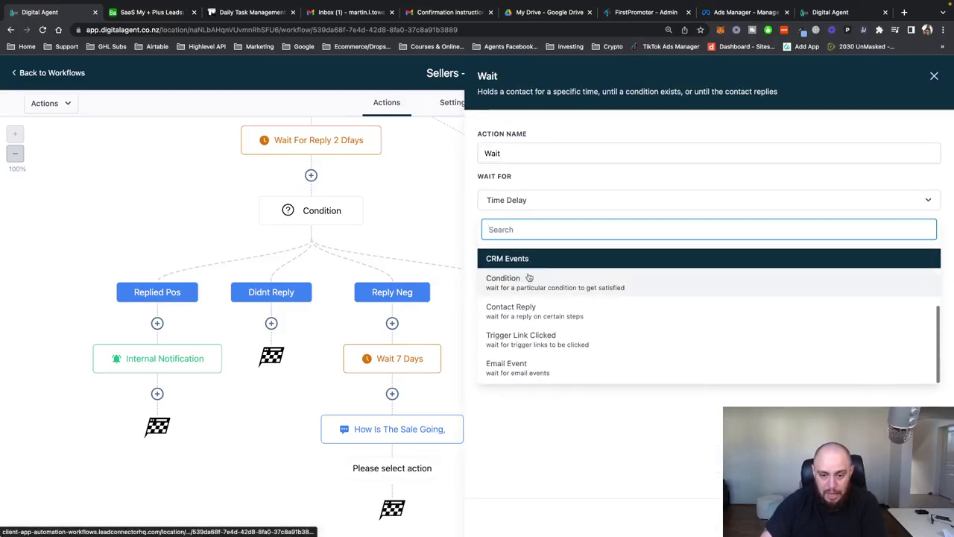
pyautogui.click(516, 312)
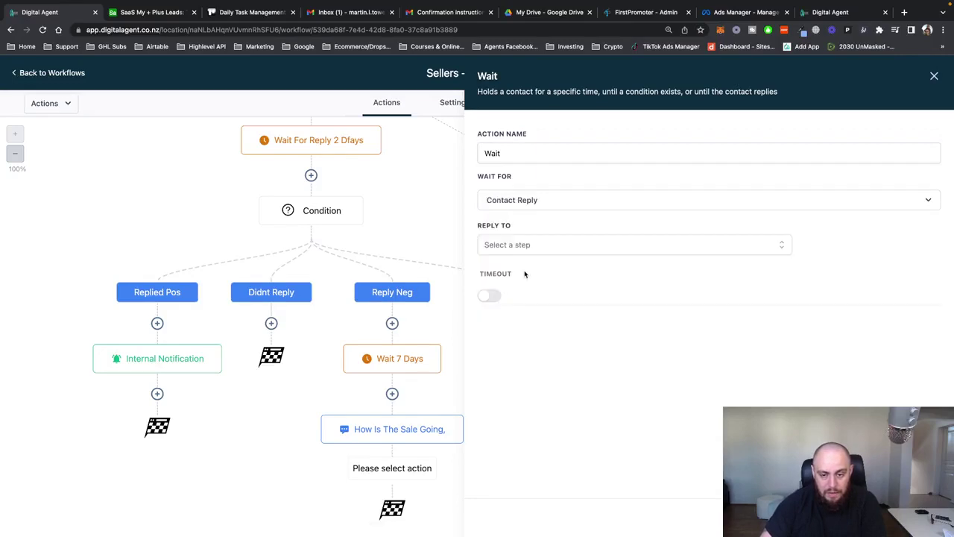
# Make the wait depend on a reply to "How is the sale going," with the timeout off, and save the action
pyautogui.click(530, 246)
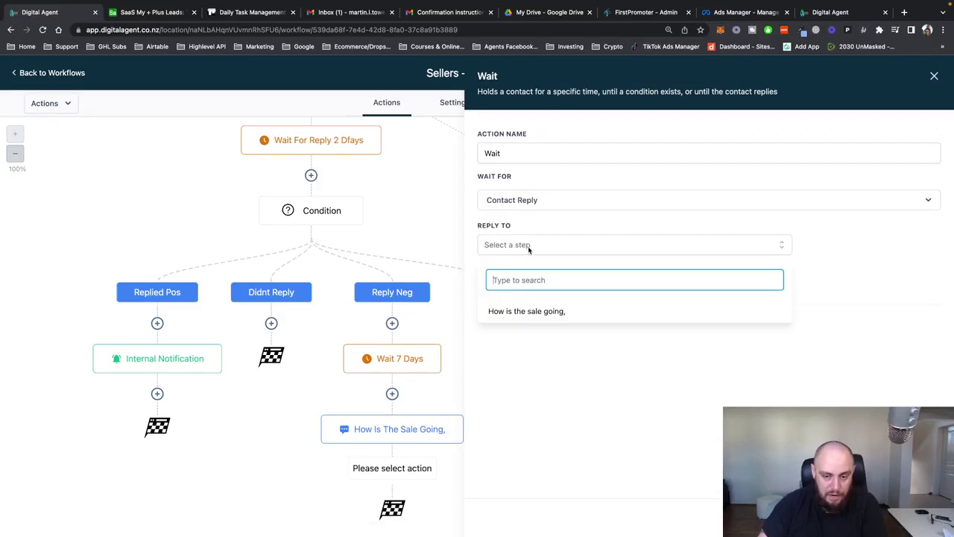
pyautogui.click(518, 311)
pyautogui.click(565, 340)
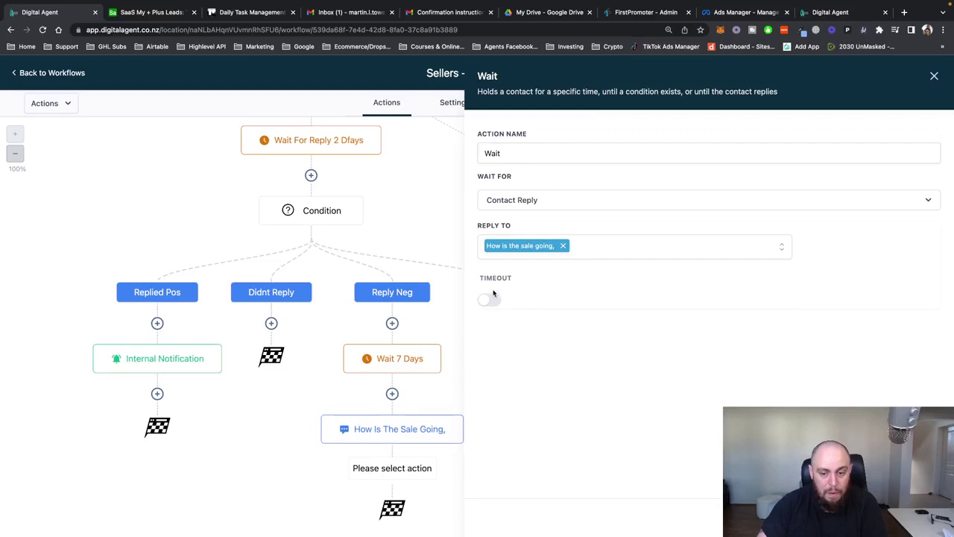
pyautogui.click(492, 299)
pyautogui.click(494, 301)
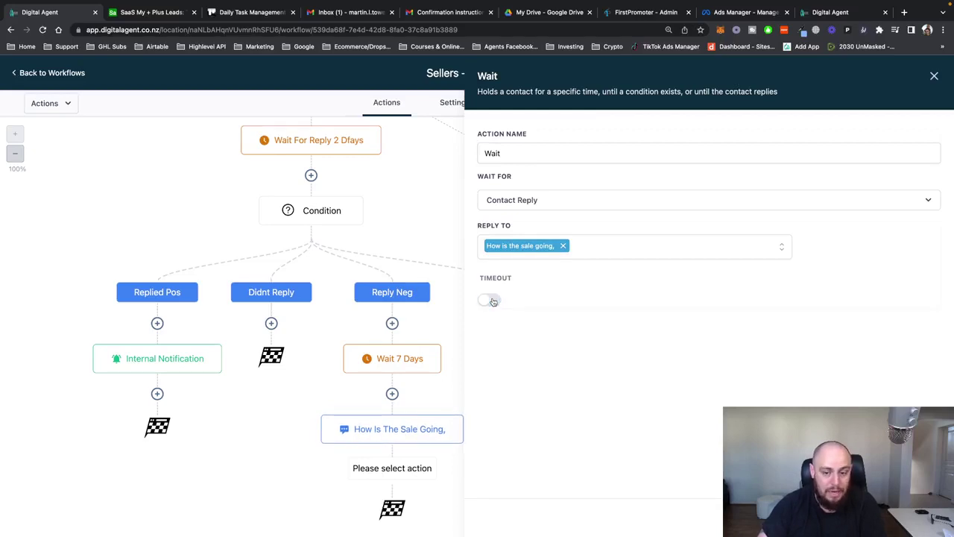
pyautogui.click(493, 300)
pyautogui.click(492, 300)
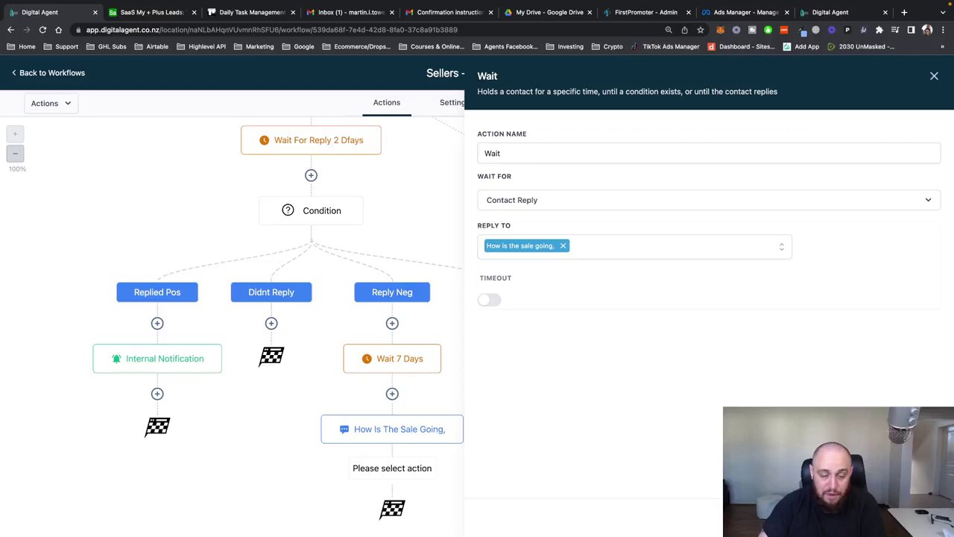
pyautogui.click(902, 517)
# Copy only the Internal Notification action from the Replied Pos branch to below the new Wait in the Reply Neg branch
pyautogui.scroll(-1, 605, 420)
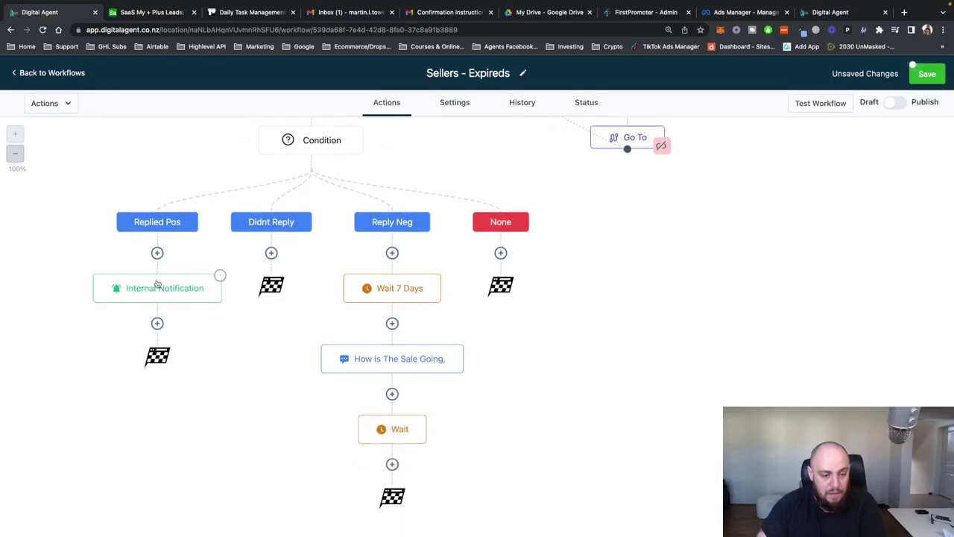
pyautogui.click(219, 276)
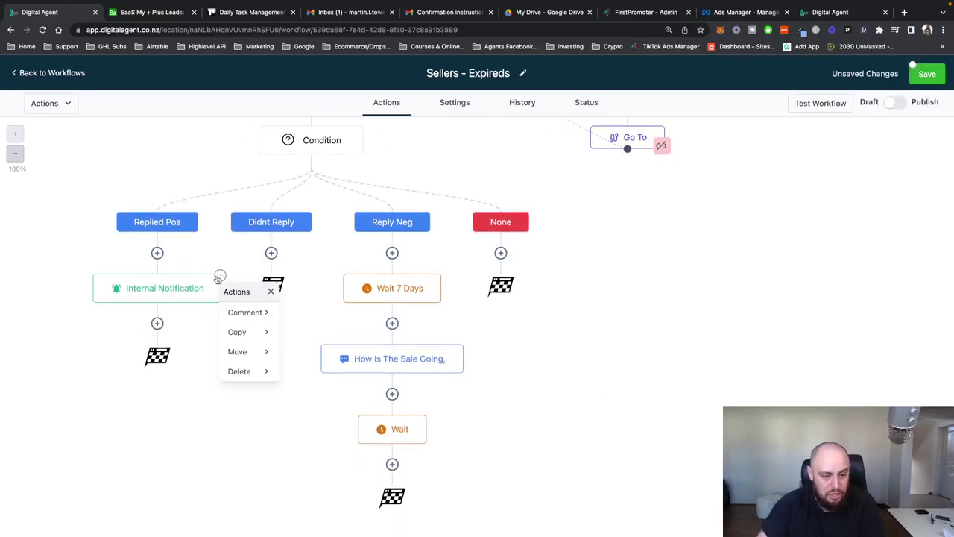
pyautogui.moveTo(247, 334)
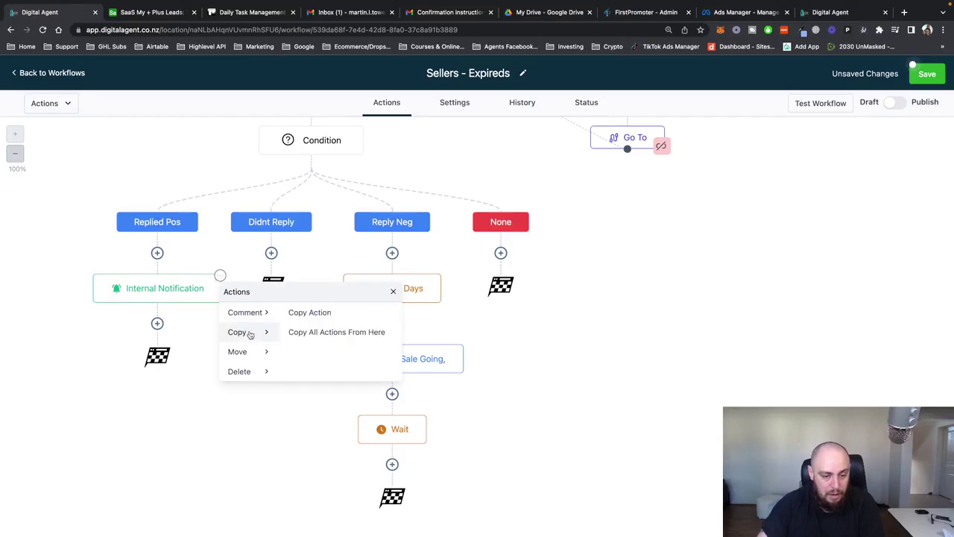
pyautogui.click(325, 314)
pyautogui.scroll(-1, 411, 449)
pyautogui.click(399, 457)
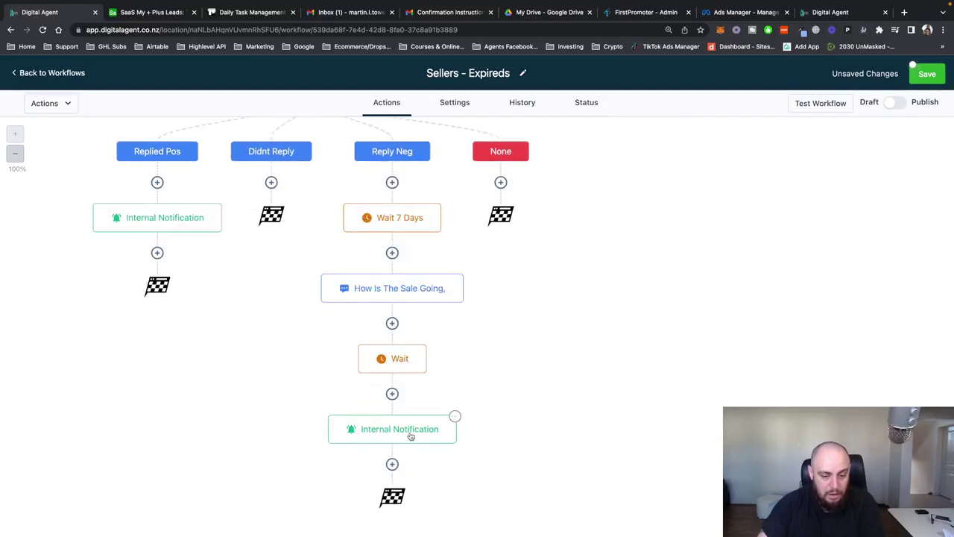
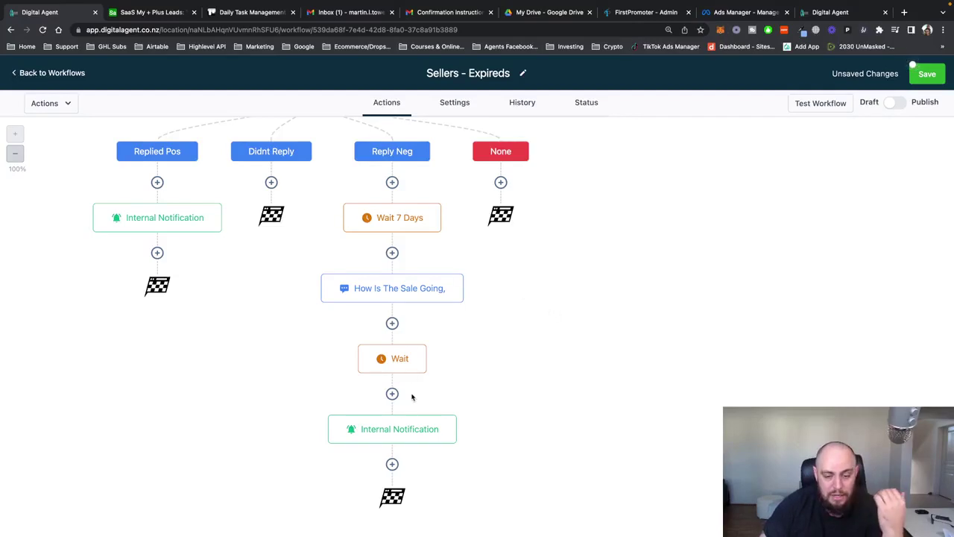
# Rename the Wait action above the copied notification "Wait for reply. no timeout" and save it
pyautogui.click(400, 360)
pyautogui.click(550, 154)
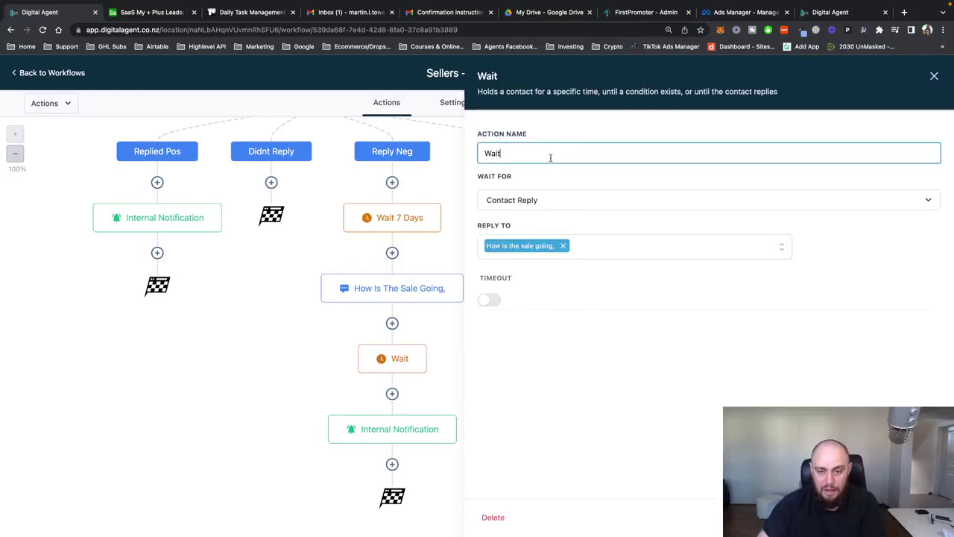
pyautogui.write('for reply. no tim')
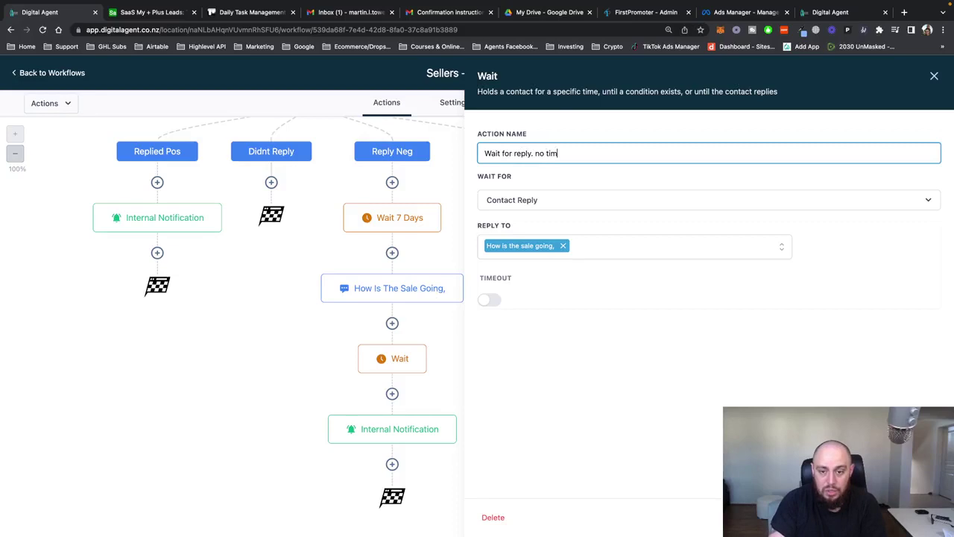
pyautogui.write('eout')
pyautogui.press('Return')
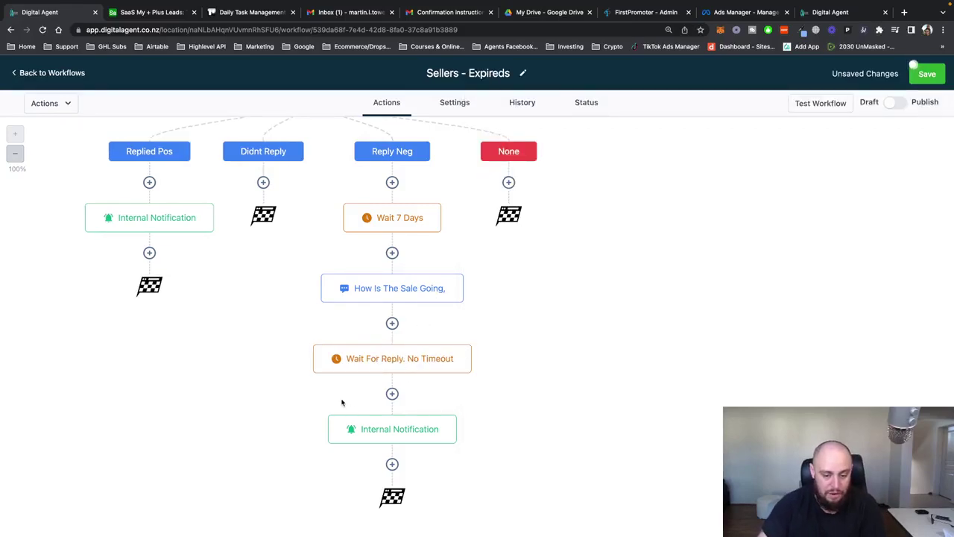
# Copy all actions from the "How Is The Sale Going," SMS onward into the Didnt Reply branch
pyautogui.scroll(1, 477, 328)
pyautogui.scroll(1, 476, 328)
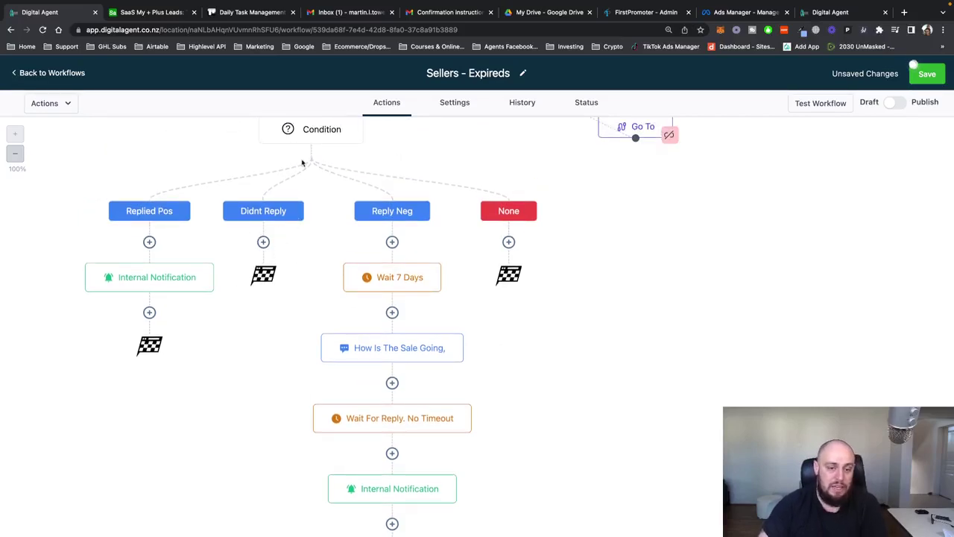
pyautogui.scroll(3, 301, 182)
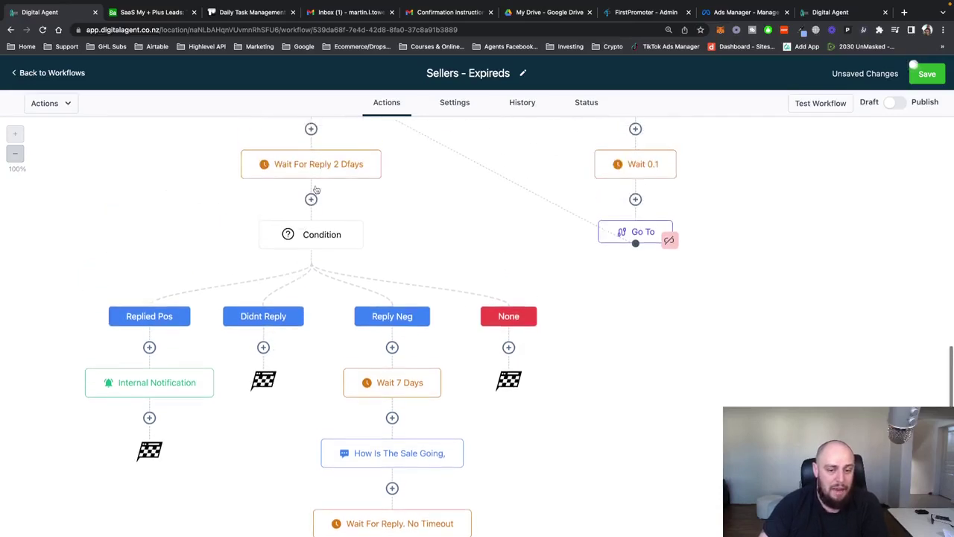
pyautogui.scroll(-3, 319, 165)
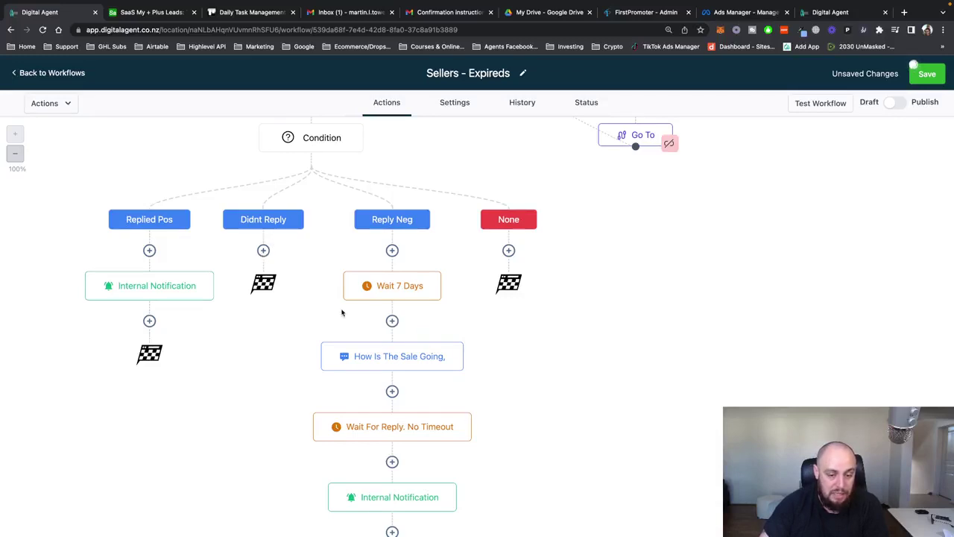
pyautogui.click(461, 344)
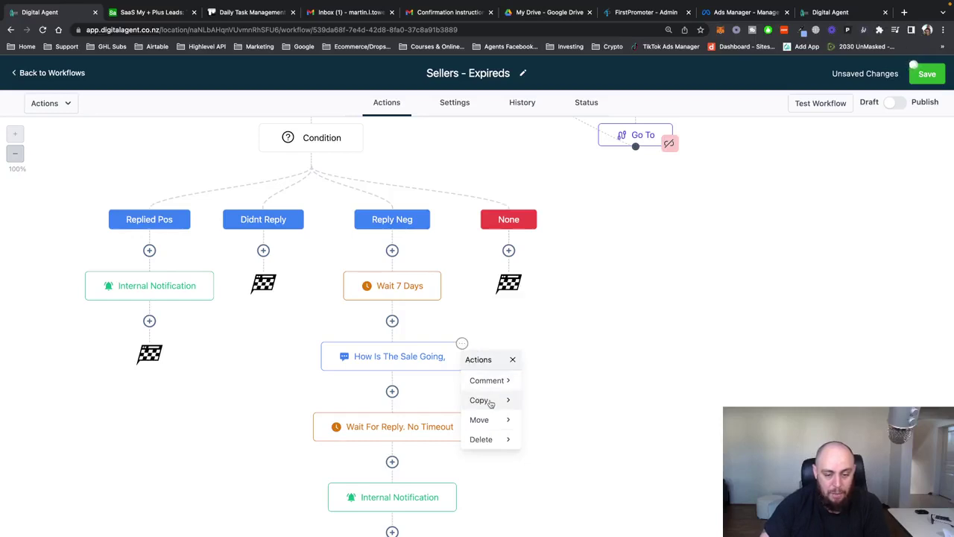
pyautogui.moveTo(488, 402)
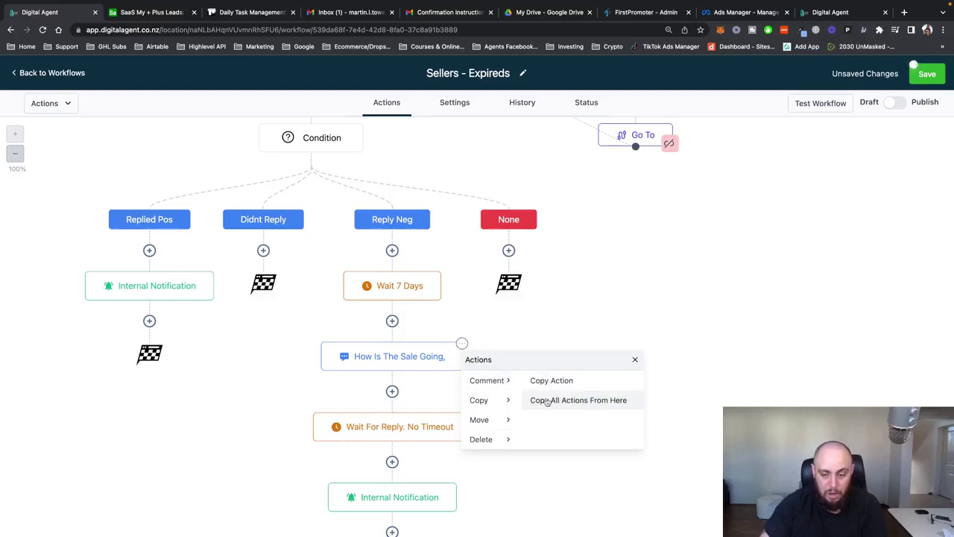
pyautogui.click(462, 344)
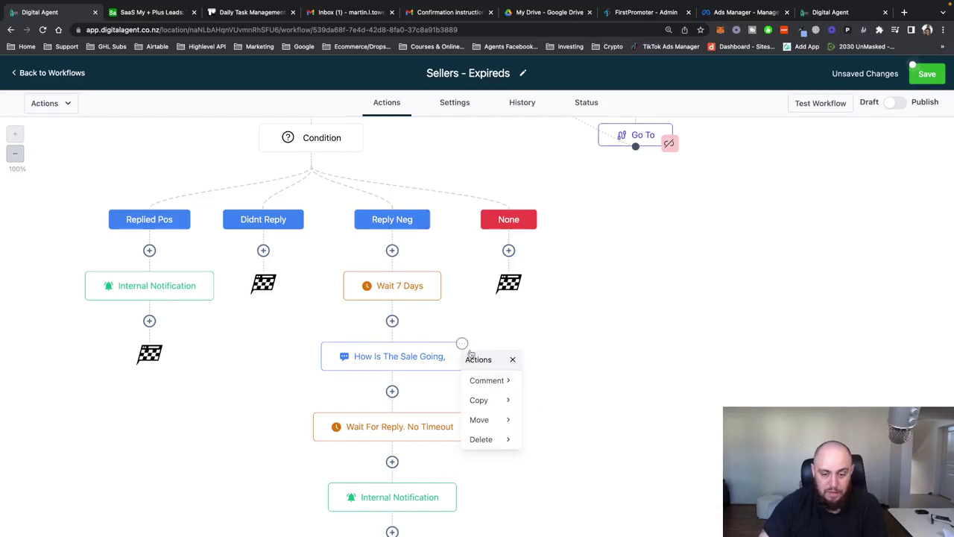
pyautogui.moveTo(507, 401)
pyautogui.click(565, 401)
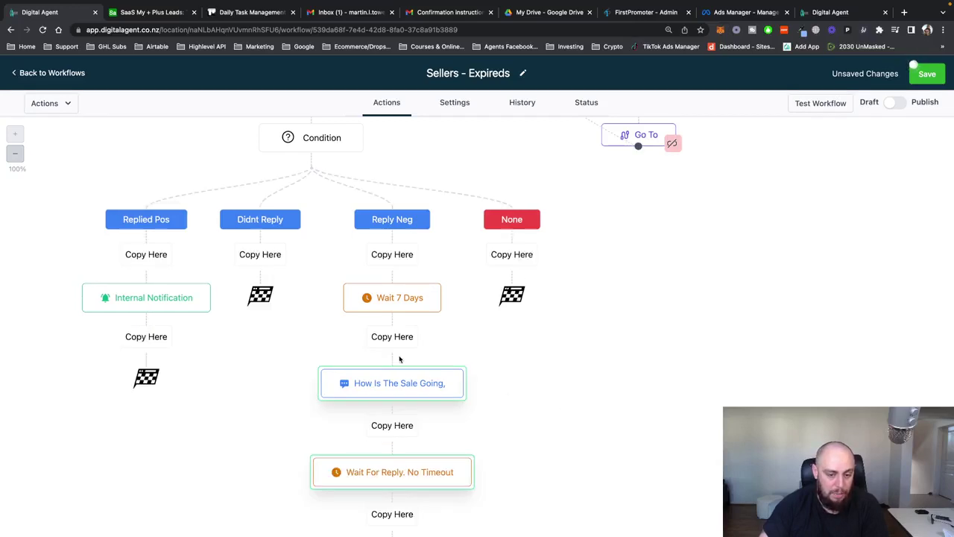
pyautogui.click(262, 256)
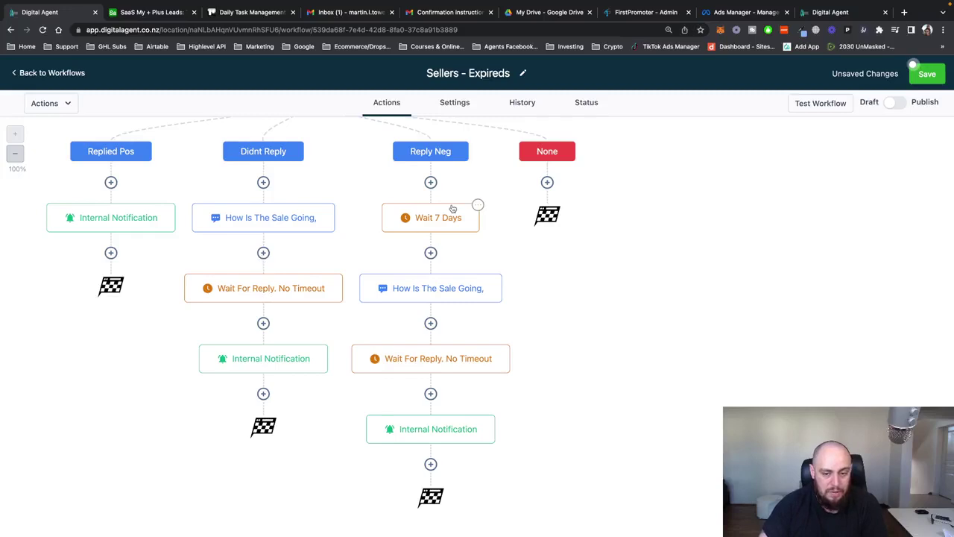
# In the Didnt Reply branch's SMS, replace the text after "XYZ." with "Did you get a chance to consider my offer above?"
pyautogui.click(257, 217)
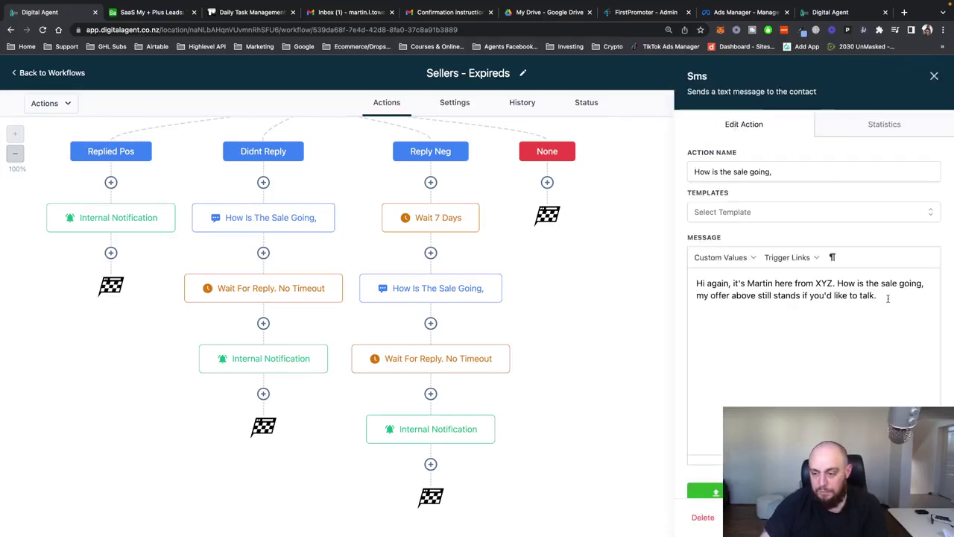
pyautogui.moveTo(889, 296); pyautogui.dragTo(841, 285)
pyautogui.write('Did')
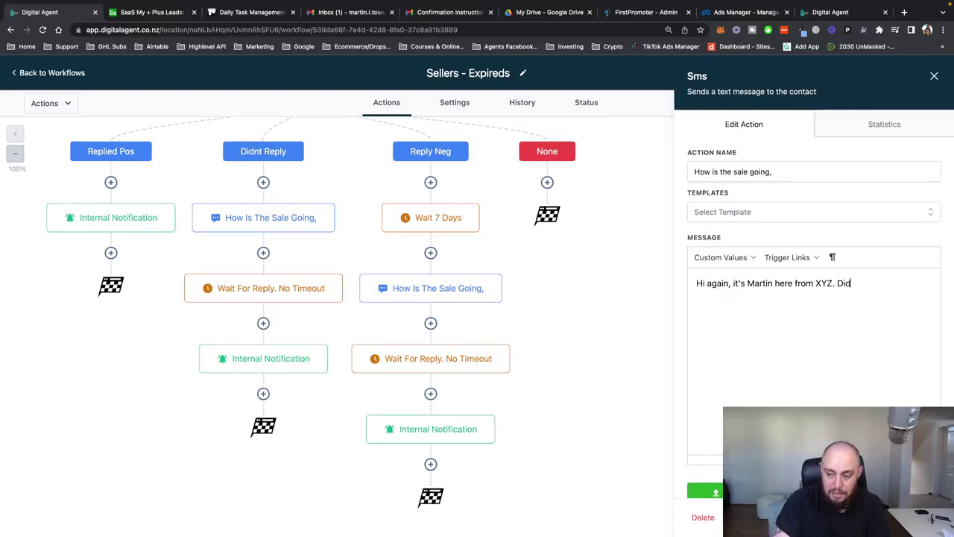
pyautogui.write(' you get a cahnce ')
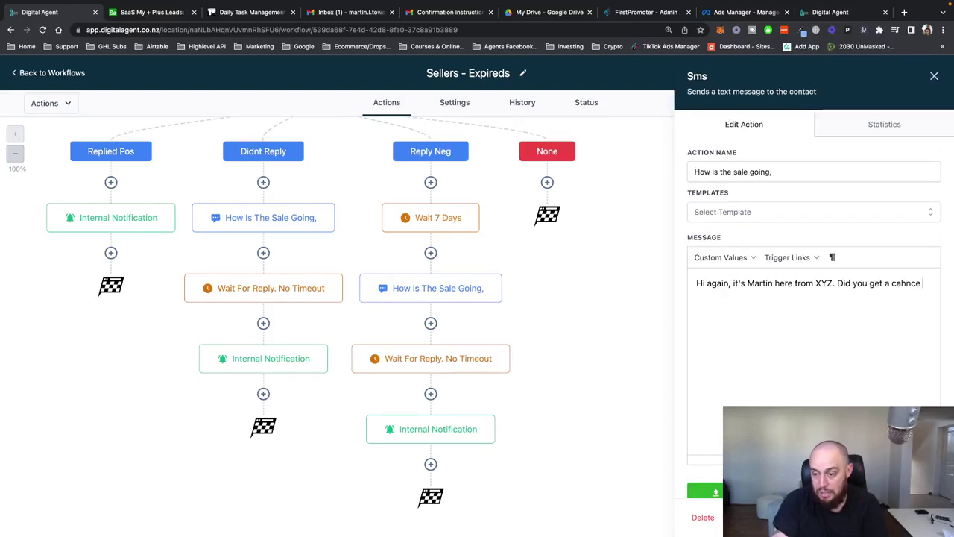
pyautogui.press('BackSpace')
pyautogui.press('BackSpace')
pyautogui.press('BackSpace')
pyautogui.press('BackSpace')
pyautogui.press('BackSpace')
pyautogui.press('BackSpace')
pyautogui.write('hance to cons')
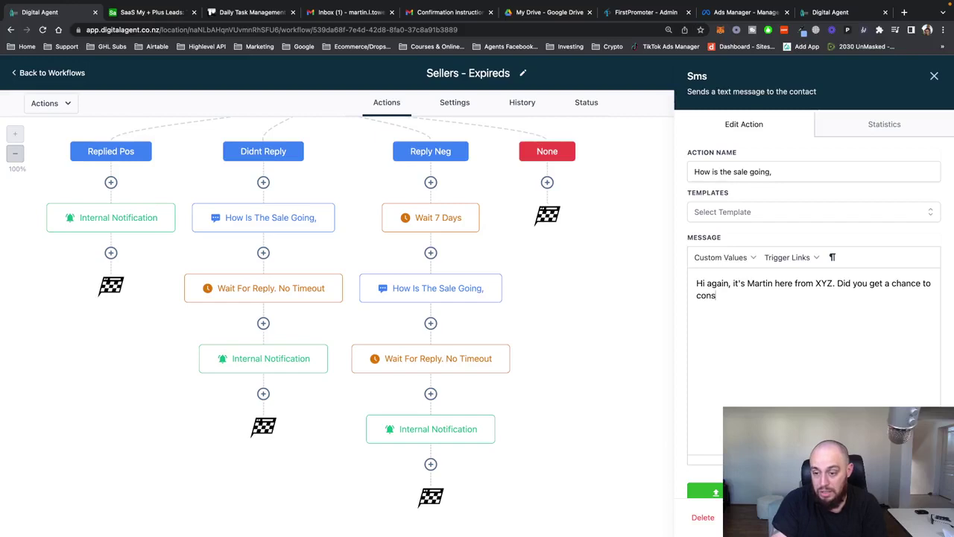
pyautogui.write('ider my offer above?')
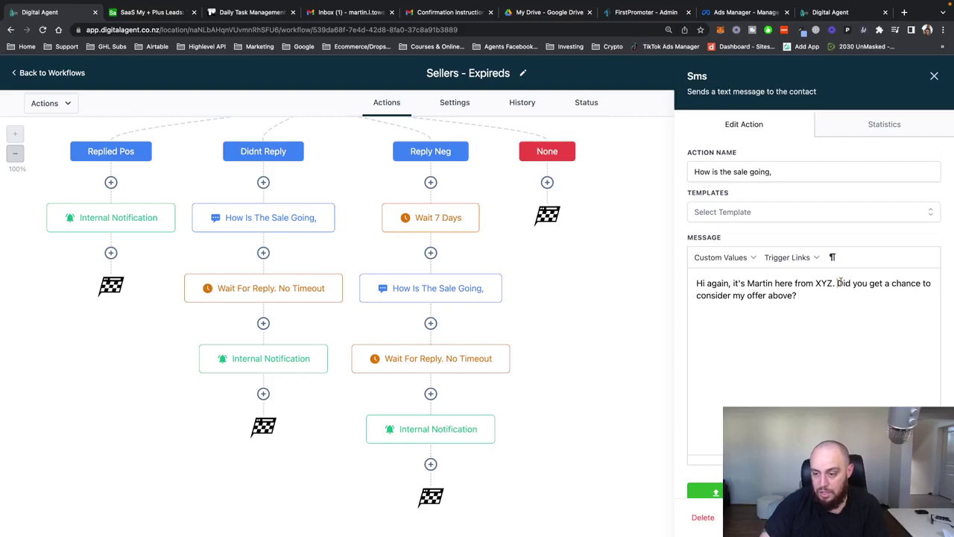
# Replace the SMS action name with "Did you get a chance" copied from its message, and save the action
pyautogui.moveTo(837, 283); pyautogui.dragTo(921, 282)
pyautogui.click(787, 173)
pyautogui.press('super+a')
pyautogui.press('super+v')
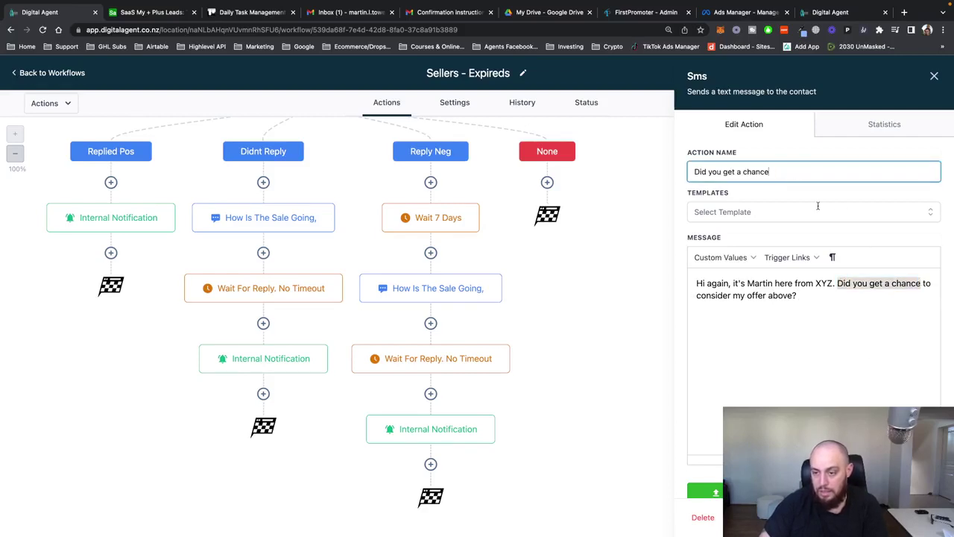
pyautogui.click(705, 492)
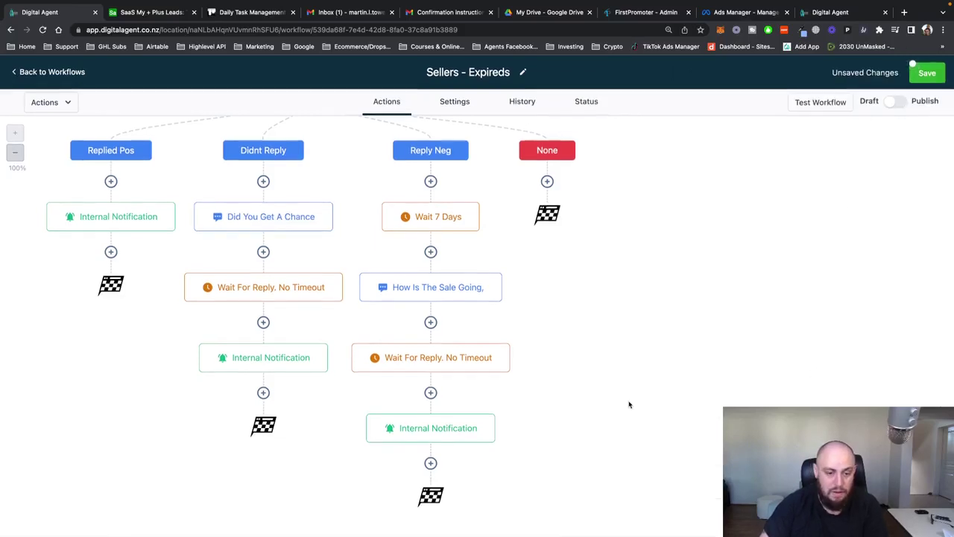
# Check which SMS the Didnt Reply branch's wait action expects a reply to, and save the action
pyautogui.click(273, 320)
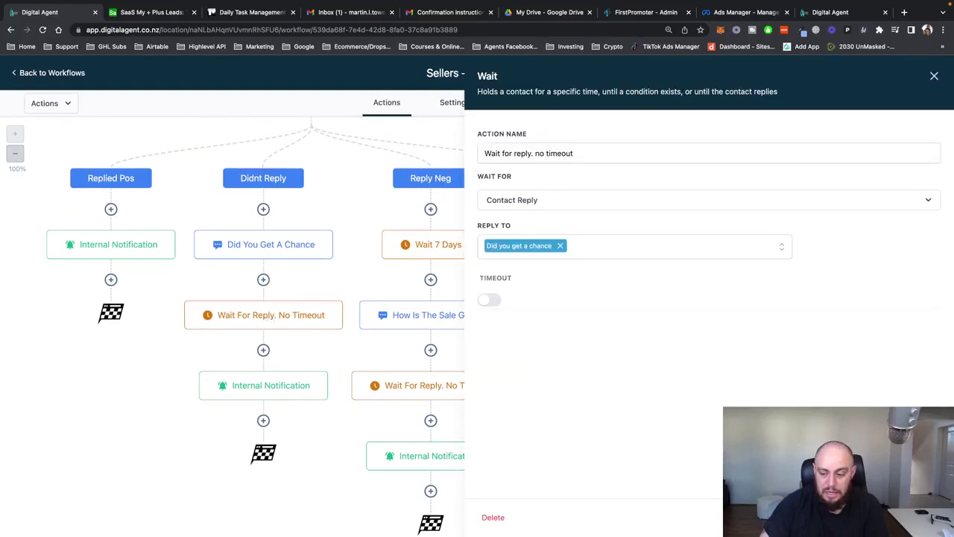
pyautogui.click(905, 518)
pyautogui.scroll(1, 322, 277)
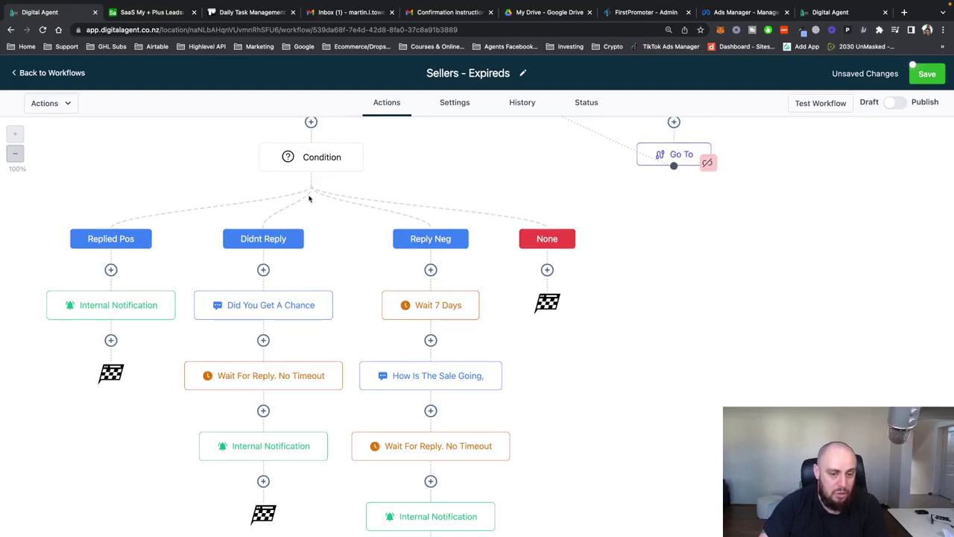
# Review the Didnt Reply branch's SMS and the flow through both conditions, their reply branches, waits, Go To links and internal notifications
pyautogui.click(261, 309)
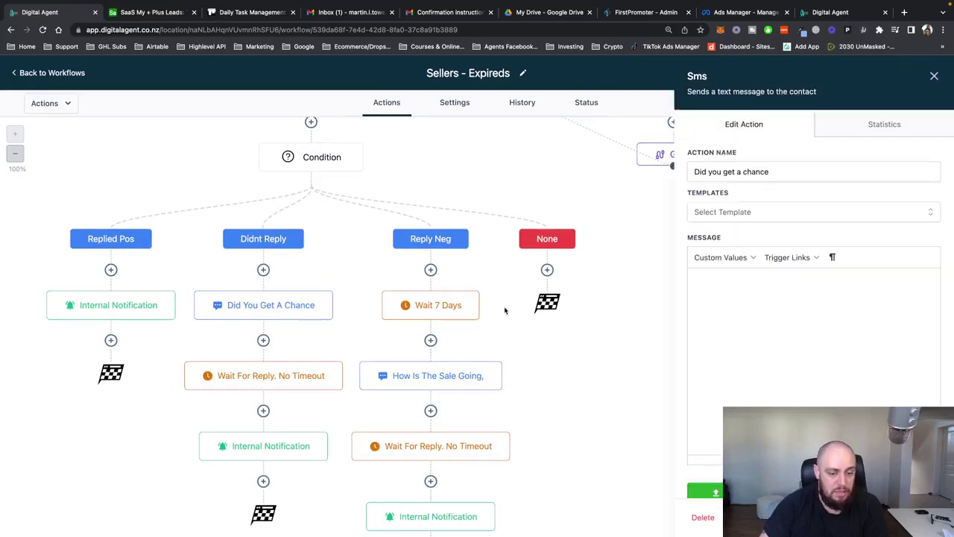
pyautogui.click(401, 256)
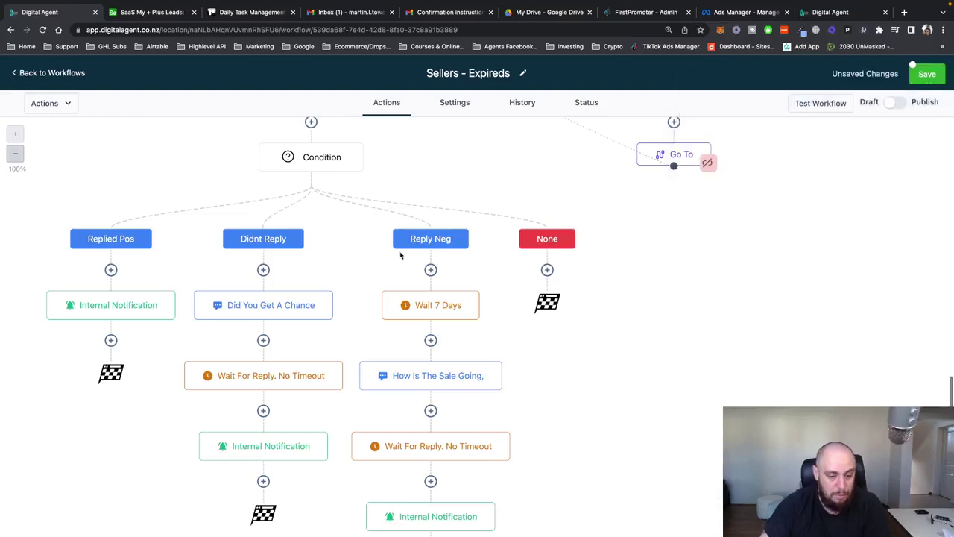
pyautogui.scroll(-1, 364, 256)
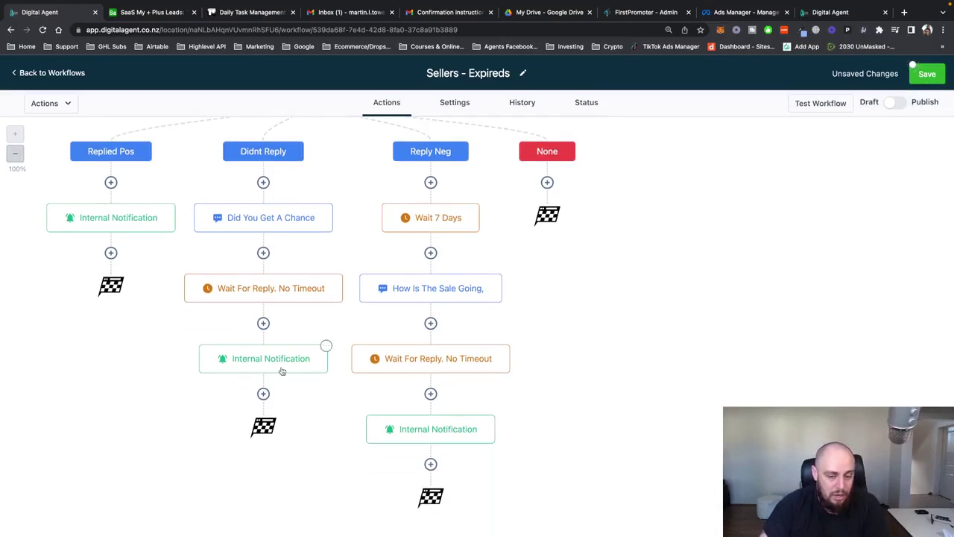
pyautogui.scroll(1, 439, 425)
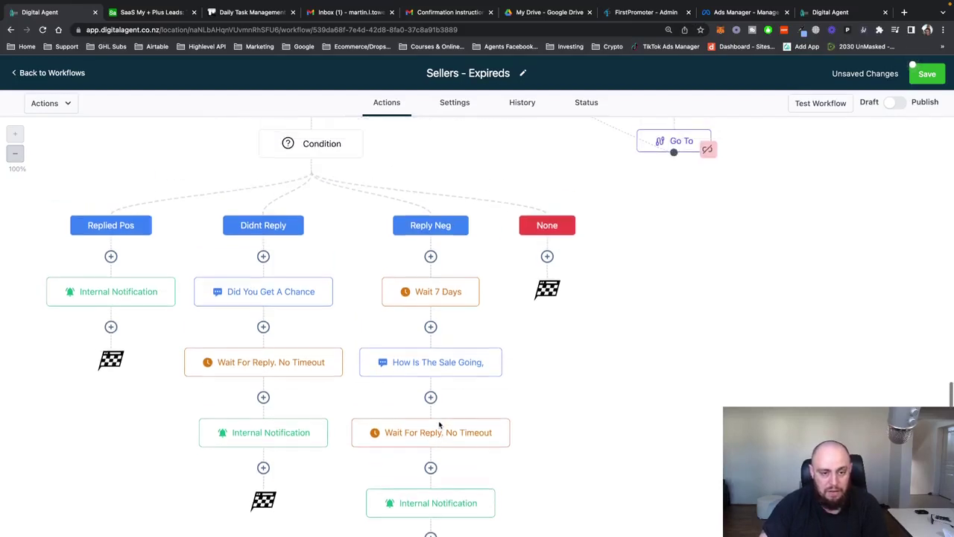
pyautogui.scroll(2, 439, 425)
pyautogui.scroll(-1, 414, 296)
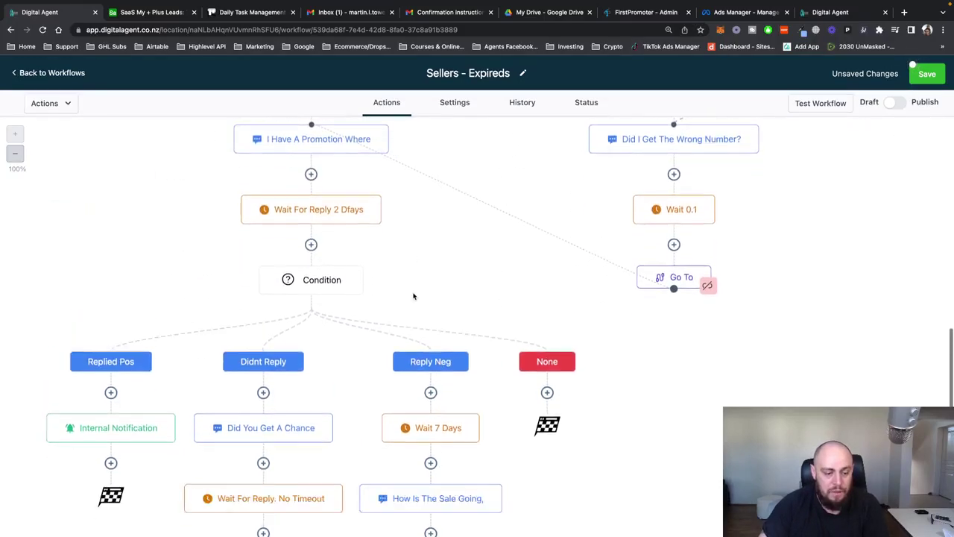
pyautogui.scroll(-1, 413, 296)
pyautogui.scroll(2, 315, 229)
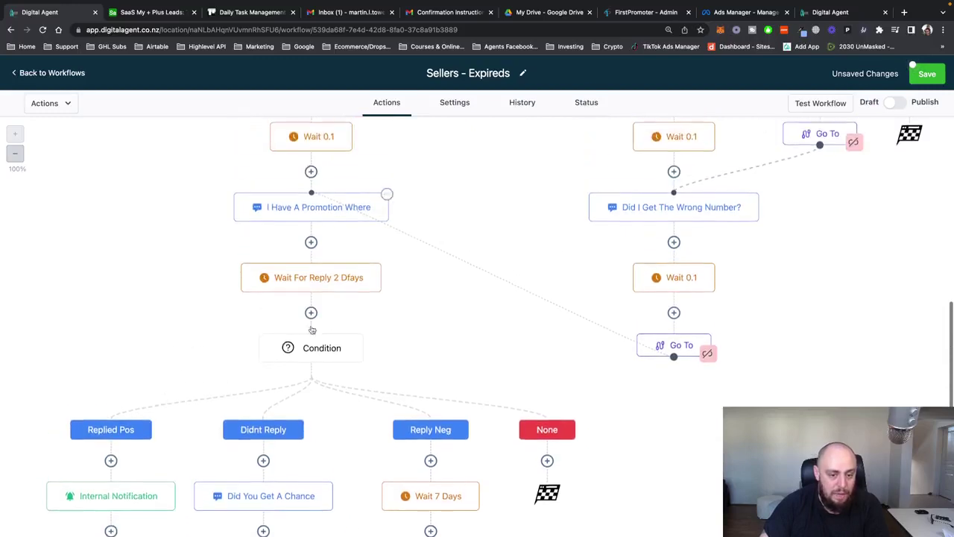
pyautogui.scroll(-1, 385, 255)
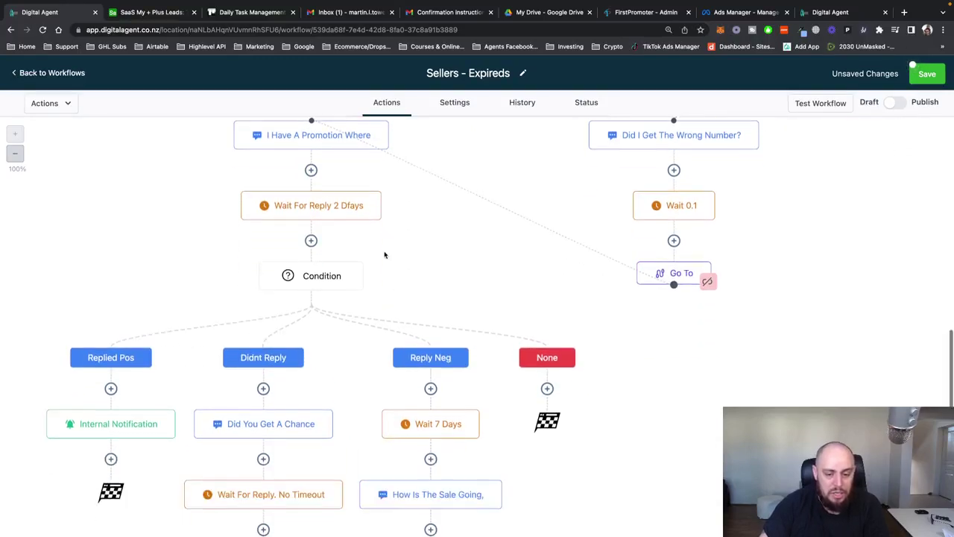
pyautogui.scroll(-3, 385, 255)
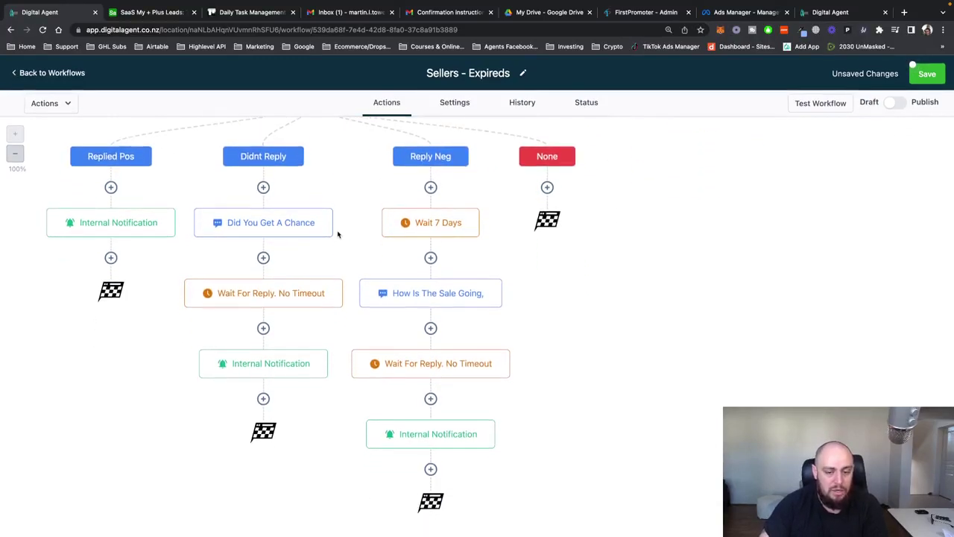
pyautogui.scroll(3, 289, 168)
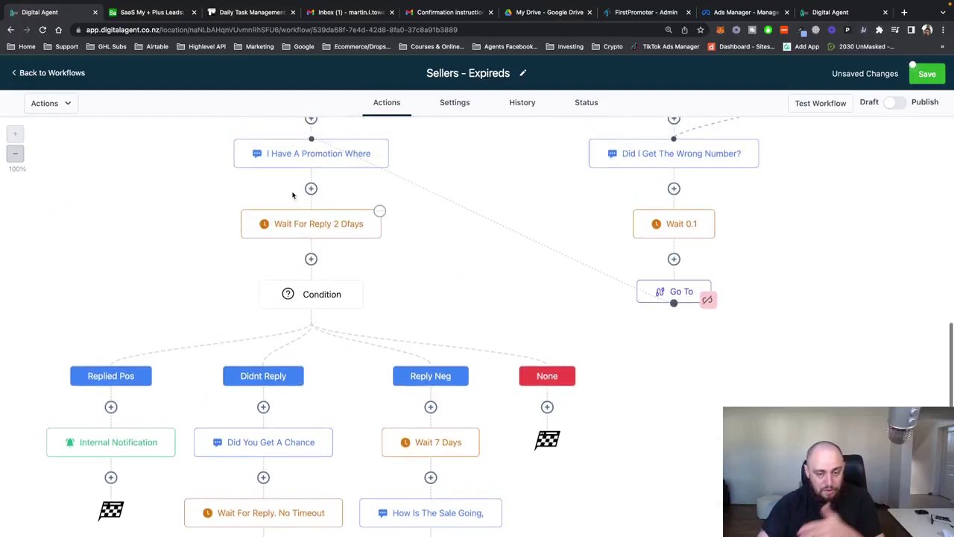
pyautogui.scroll(3, 293, 195)
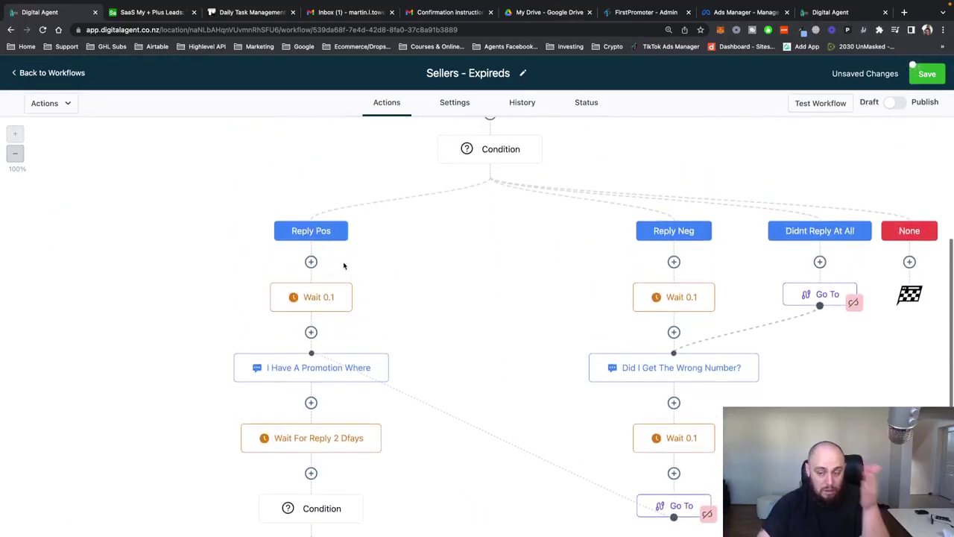
pyautogui.scroll(-2, 344, 266)
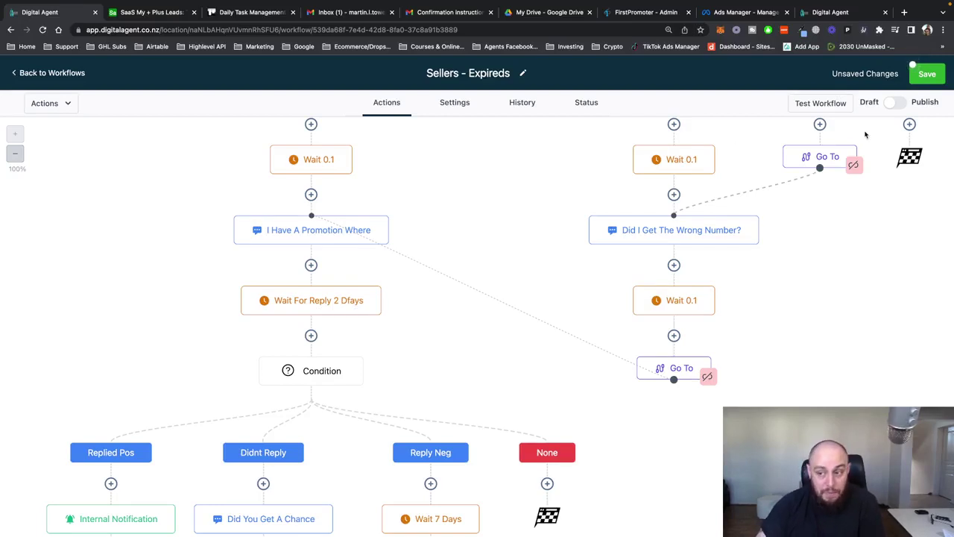
# Publish and save the workflow, and restrict its communication time window to Specific Time with the preset days and hours, saving that too
pyautogui.click(896, 103)
pyautogui.click(920, 79)
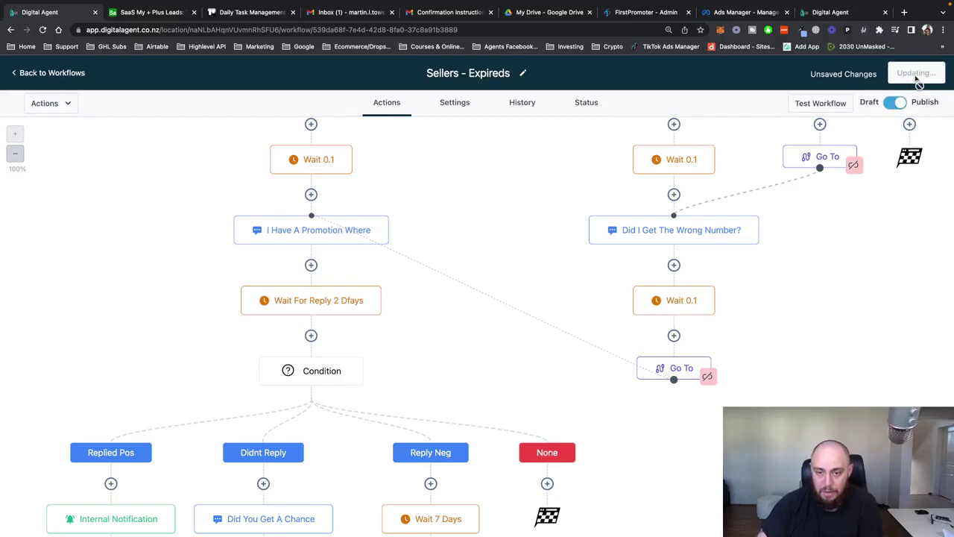
pyautogui.click(448, 106)
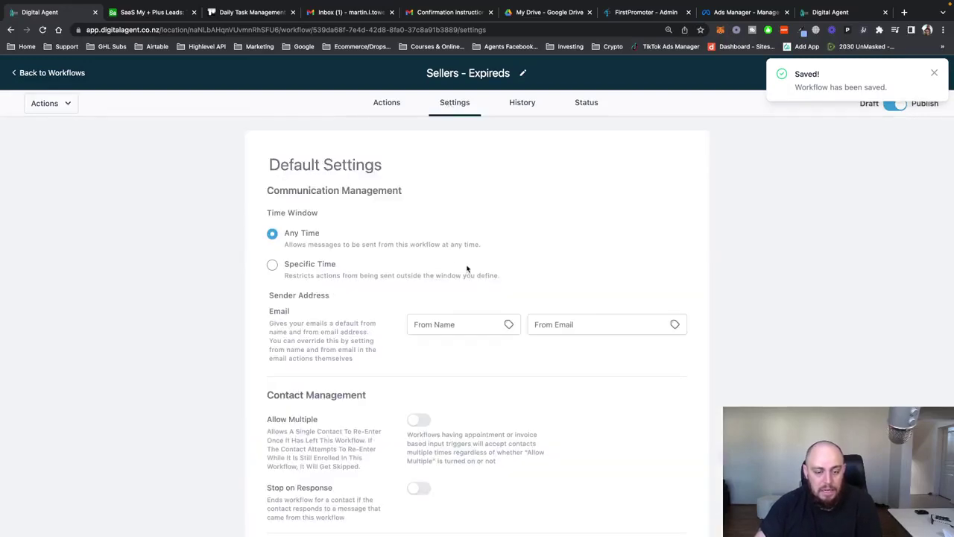
pyautogui.click(273, 264)
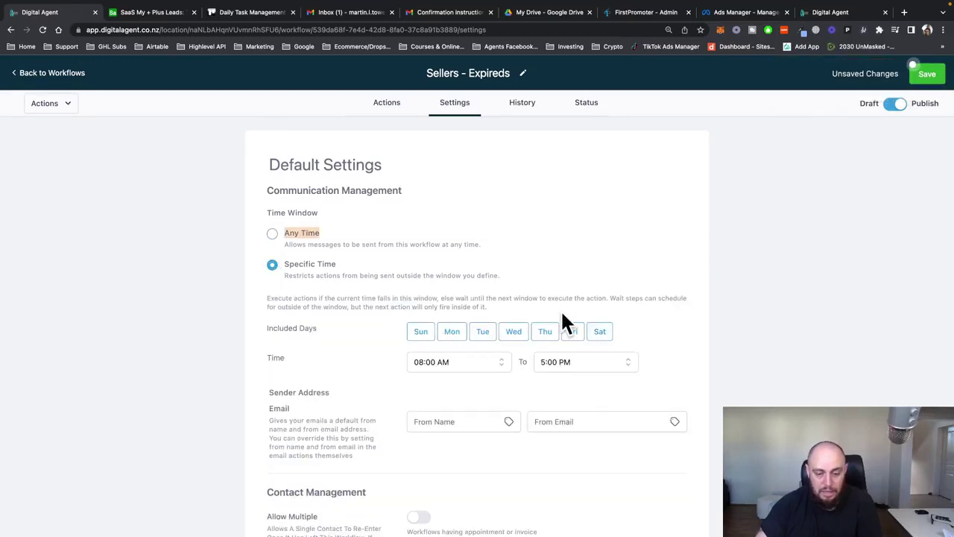
pyautogui.click(925, 75)
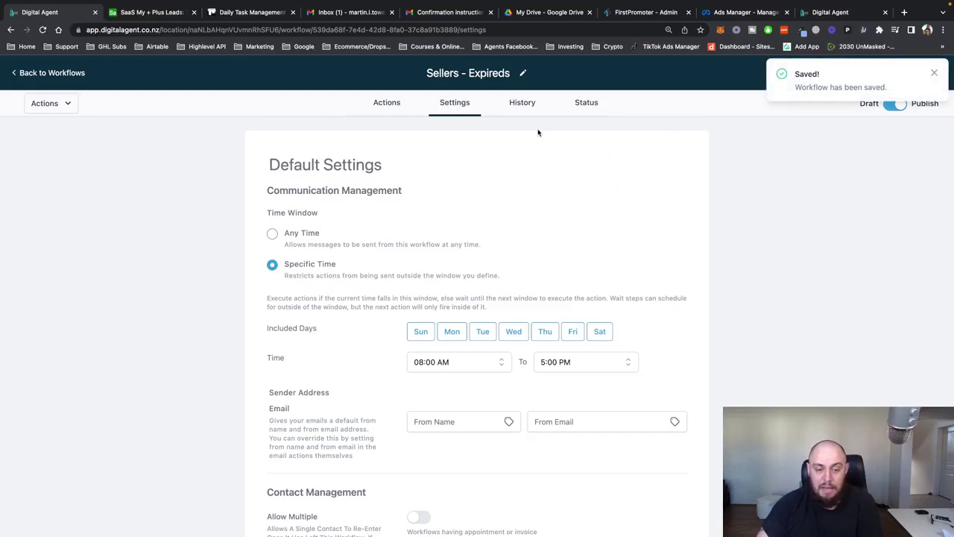
pyautogui.click(934, 74)
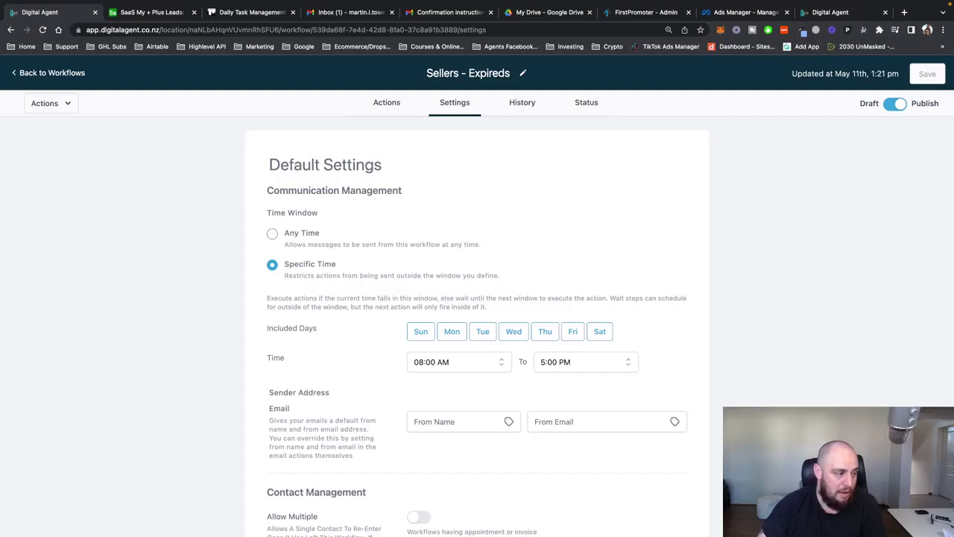